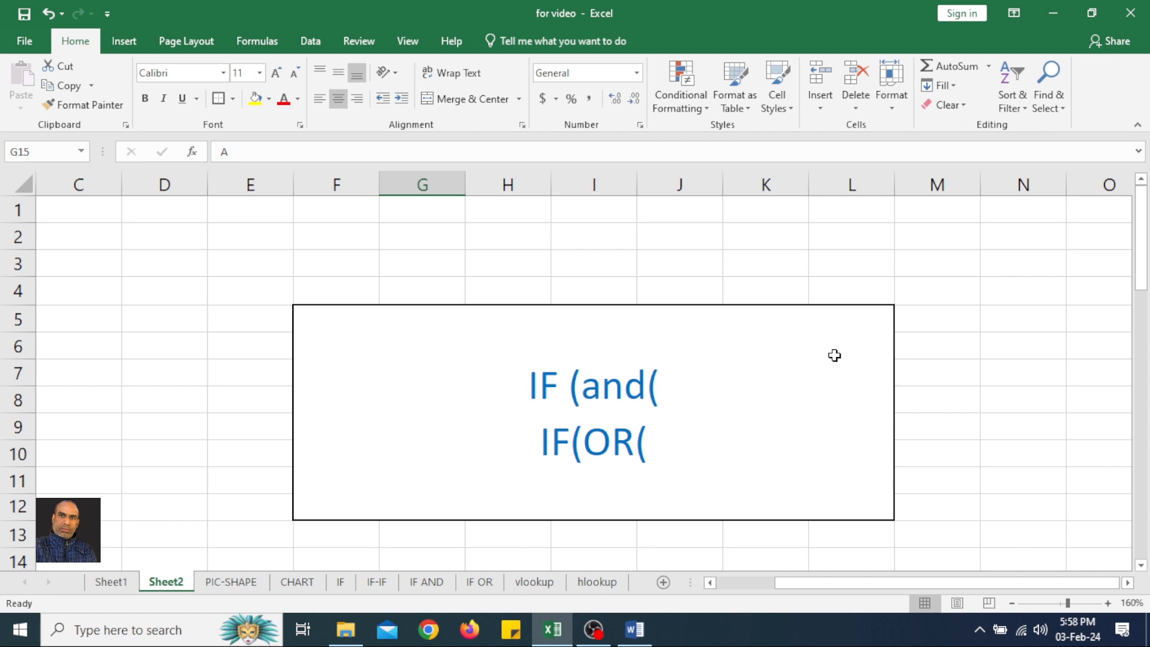
- Examine the A and B headings in row 15 and the IF/AND and IF/OR title block above them
scroll(834, 355, "down", 1)
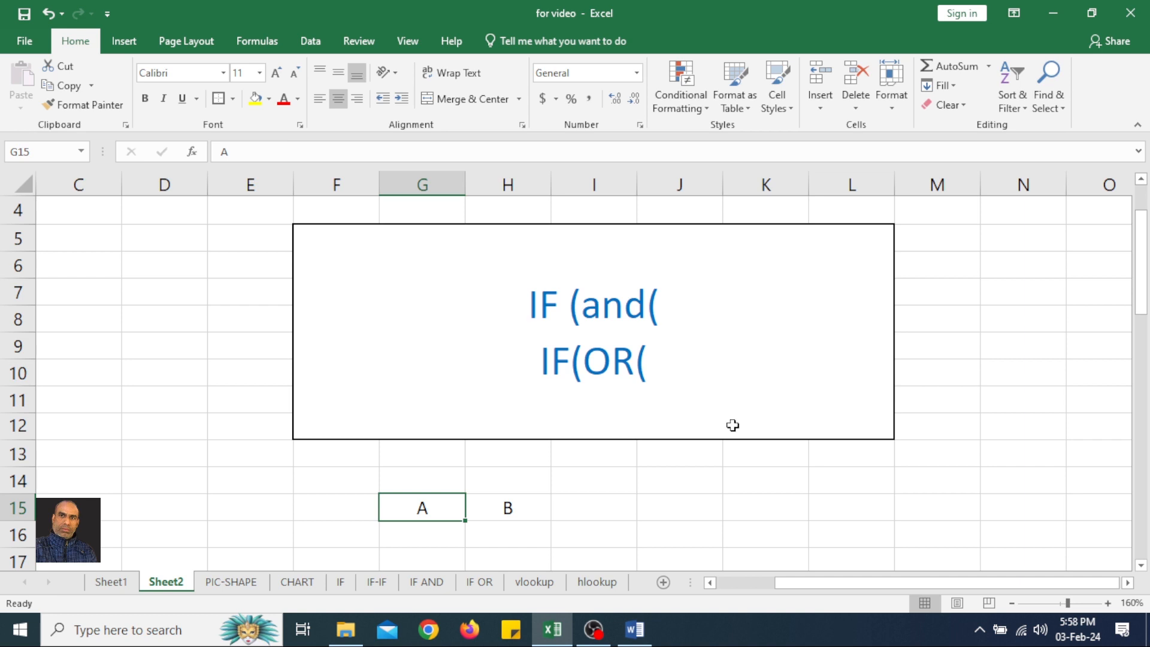
left_click(506, 511)
left_click(432, 511)
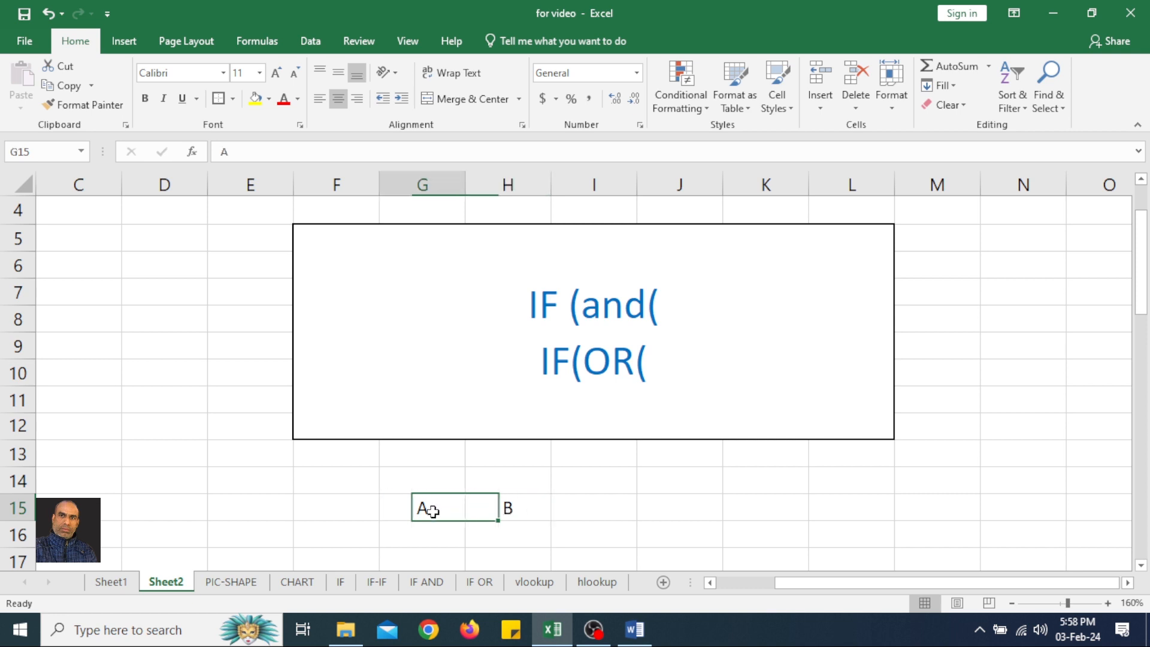
left_click(515, 509)
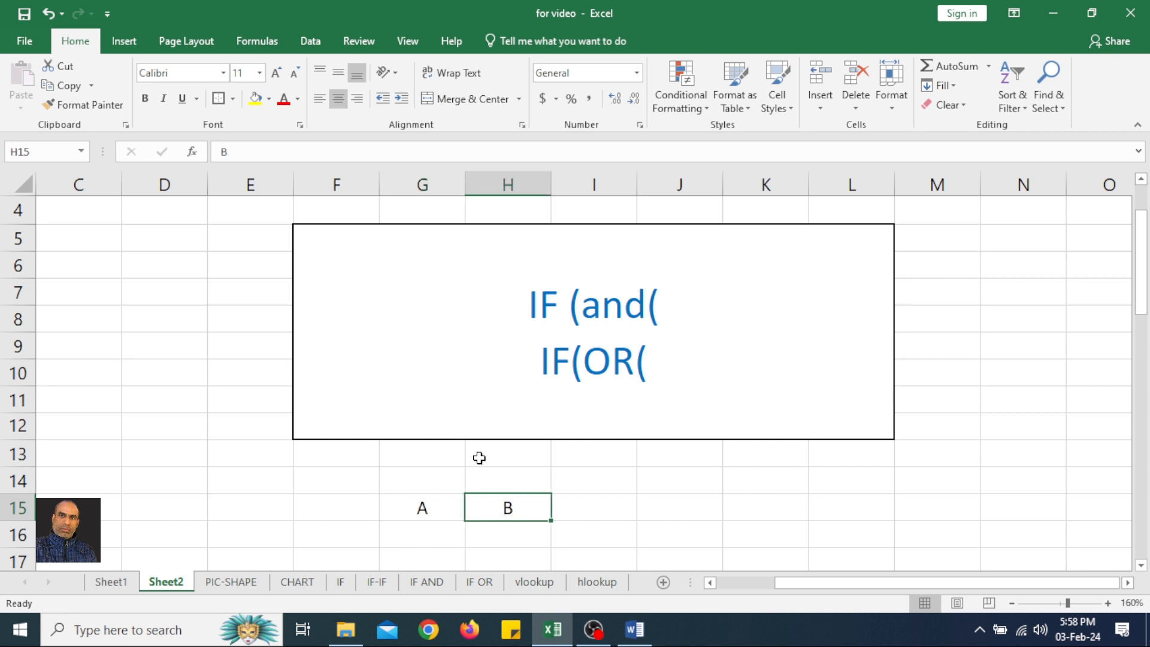
left_click(428, 508)
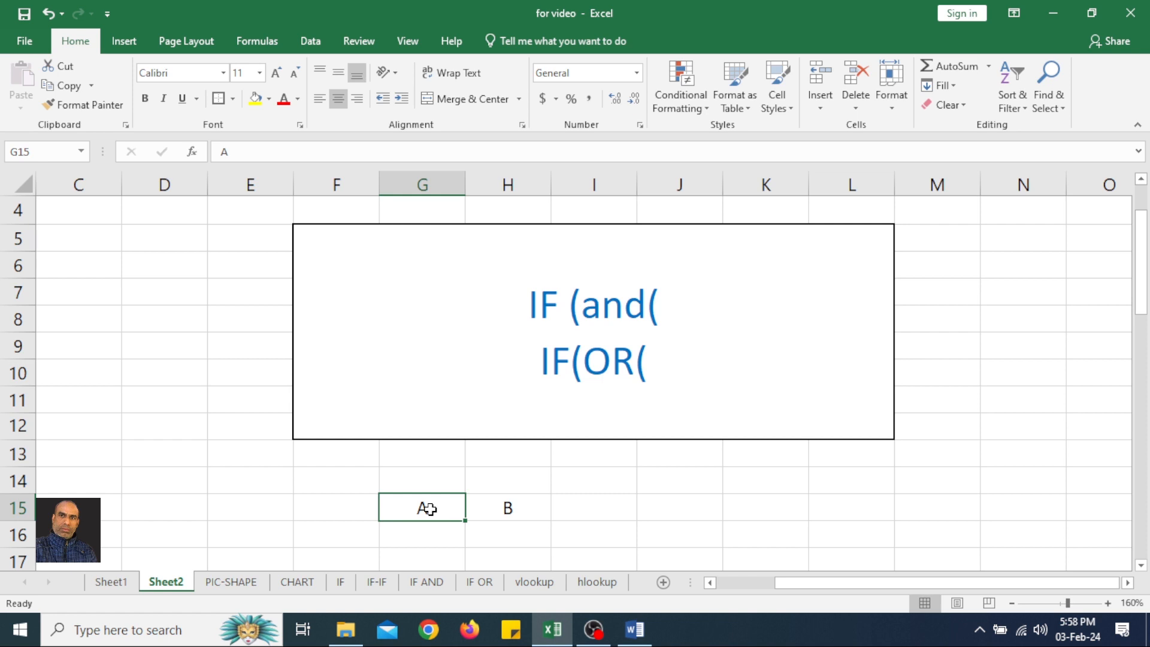
left_click(520, 509)
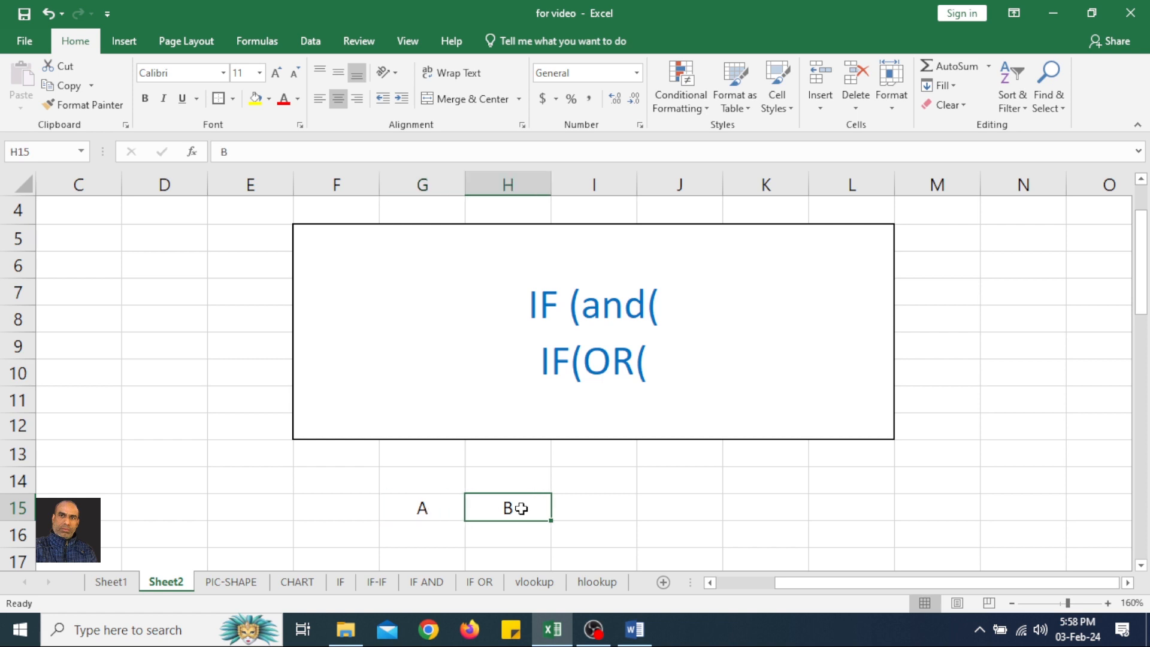
left_click(587, 373)
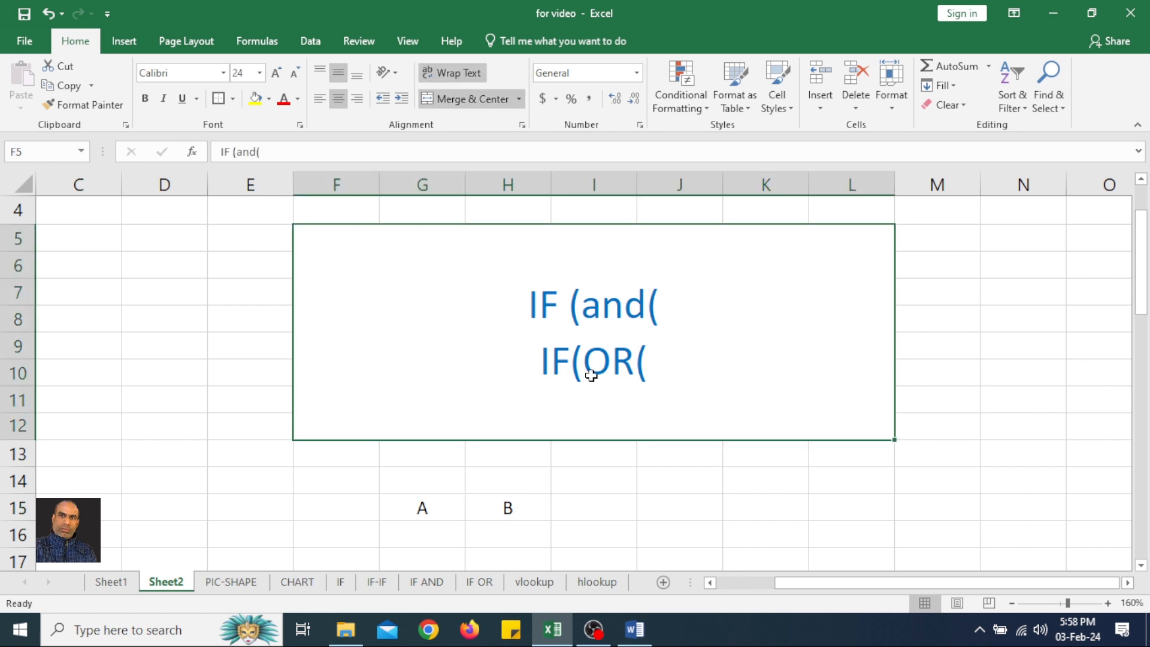
left_click(428, 506)
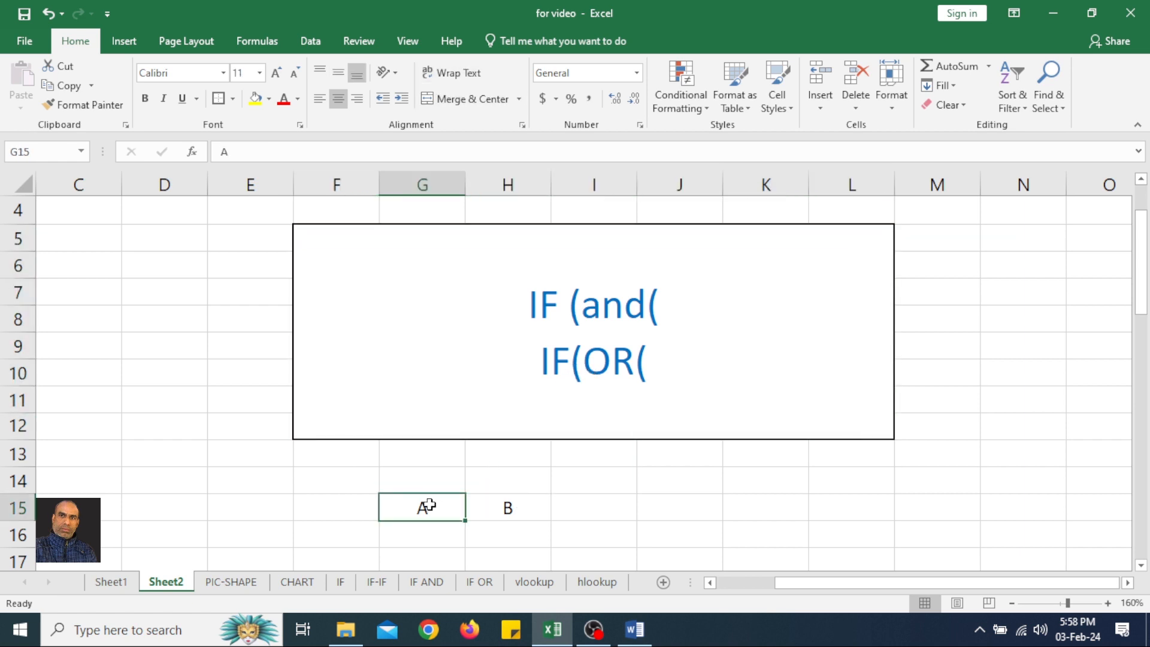
left_click(504, 500)
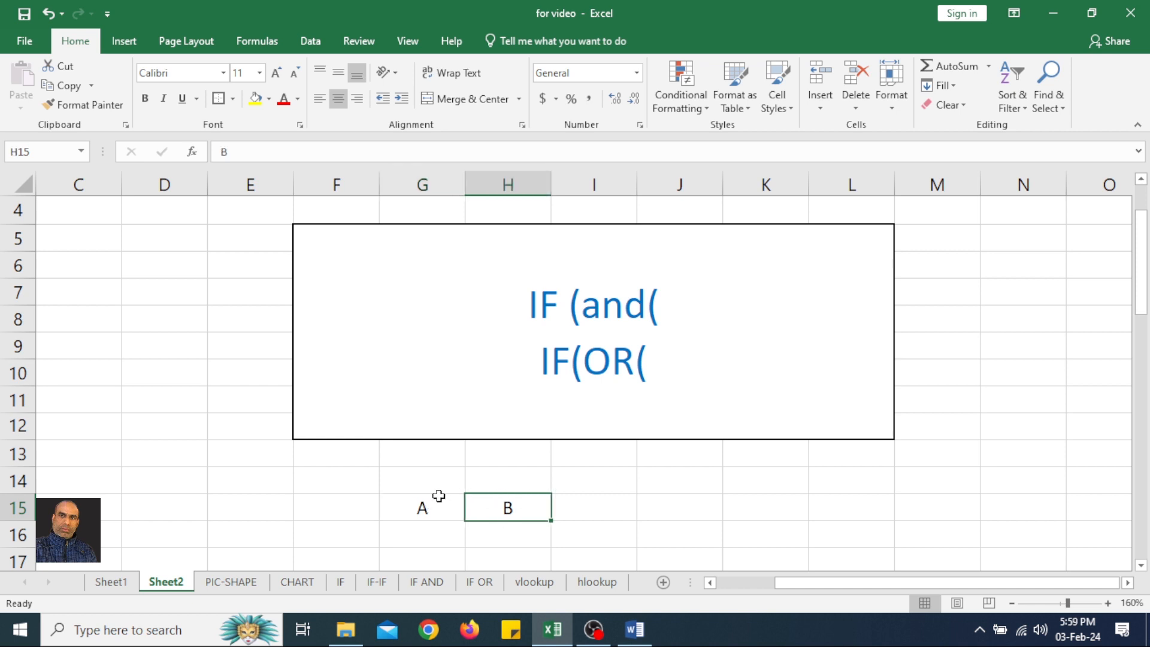
- Enter 77 in G17 under heading A and 88 in H17 under heading B
scroll(439, 496, "down", 1)
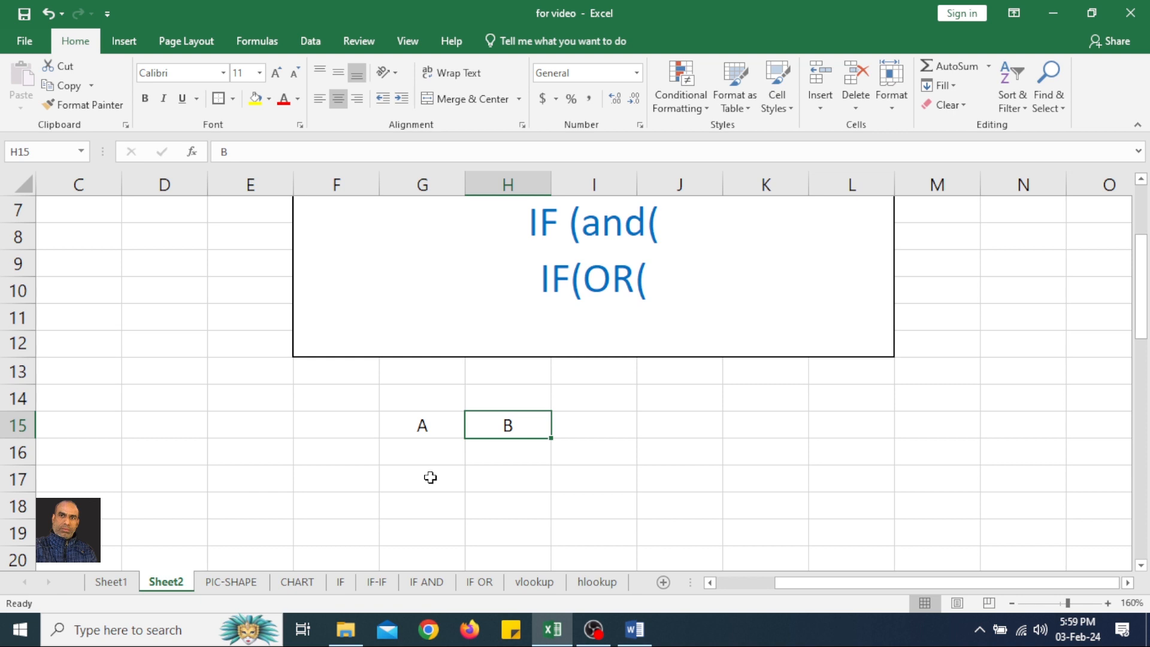
left_click(430, 476)
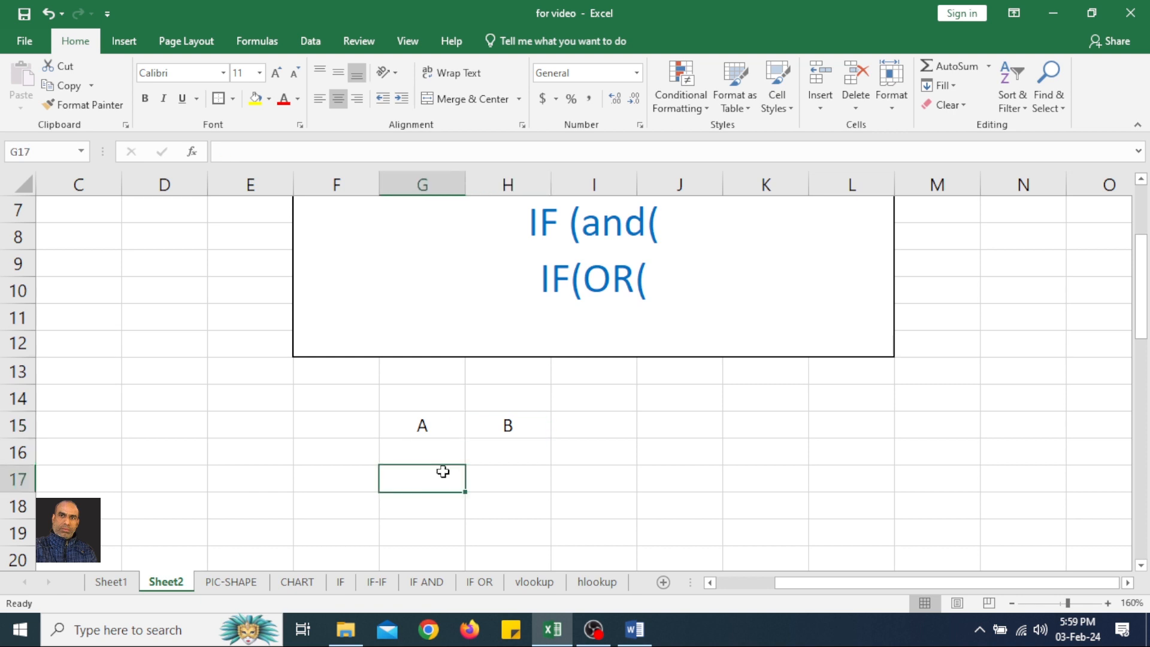
type("77")
key("Tab")
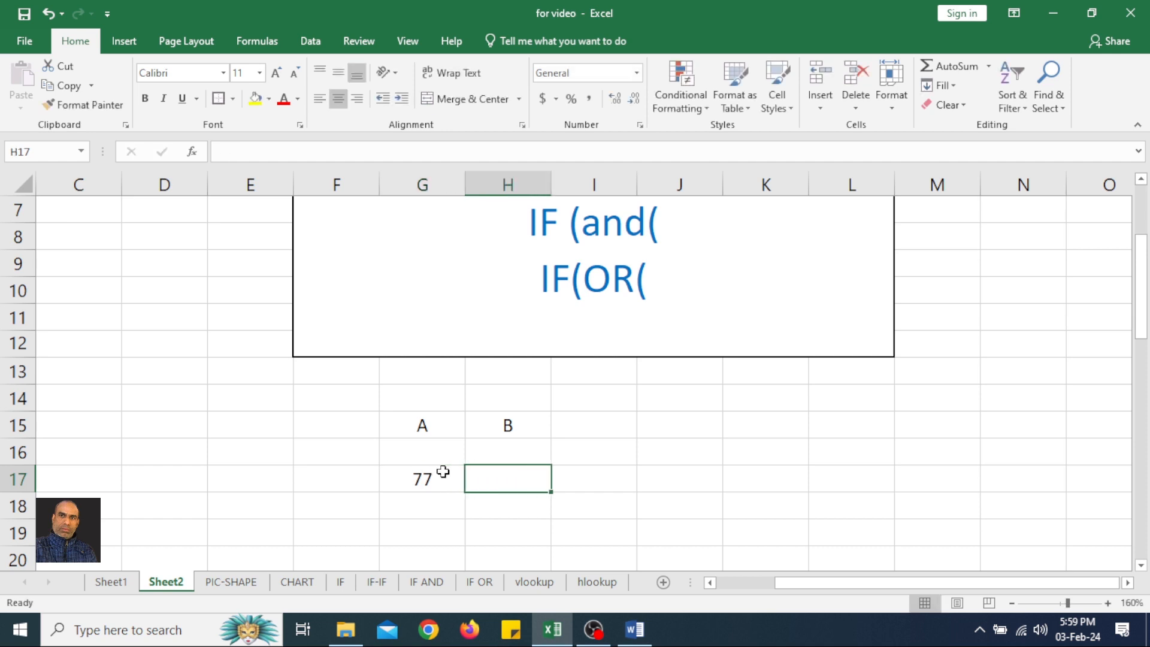
type("88")
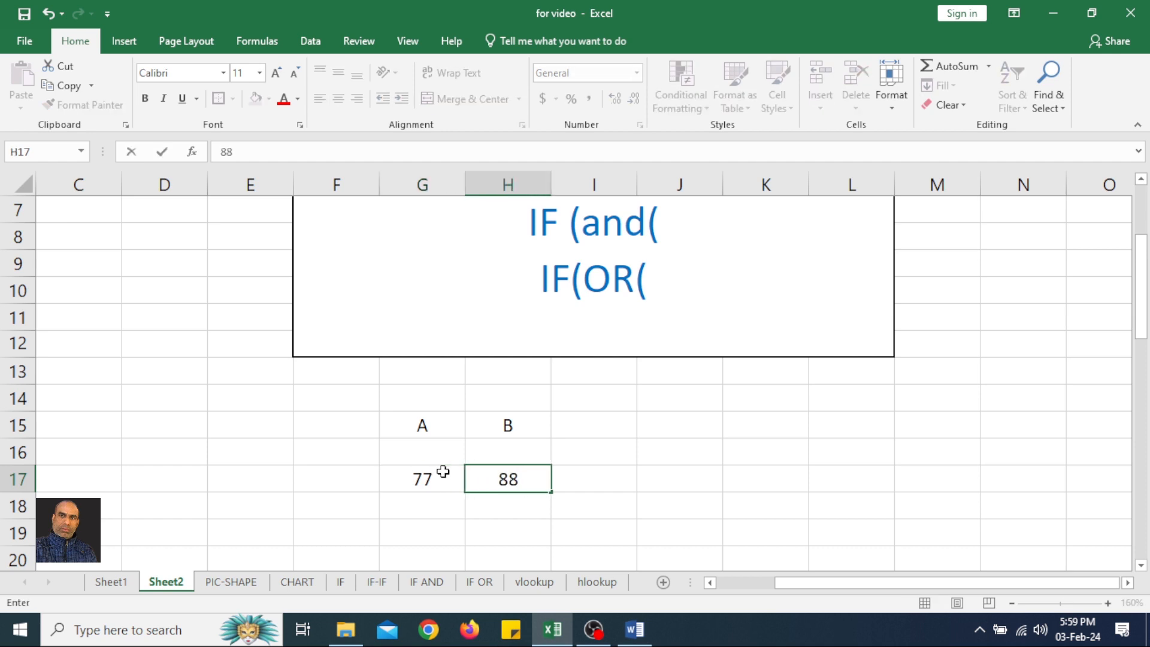
- Enter the formula =IF(AND(G17>50,H17>50),"YES","NO") in J17
left_click(664, 472)
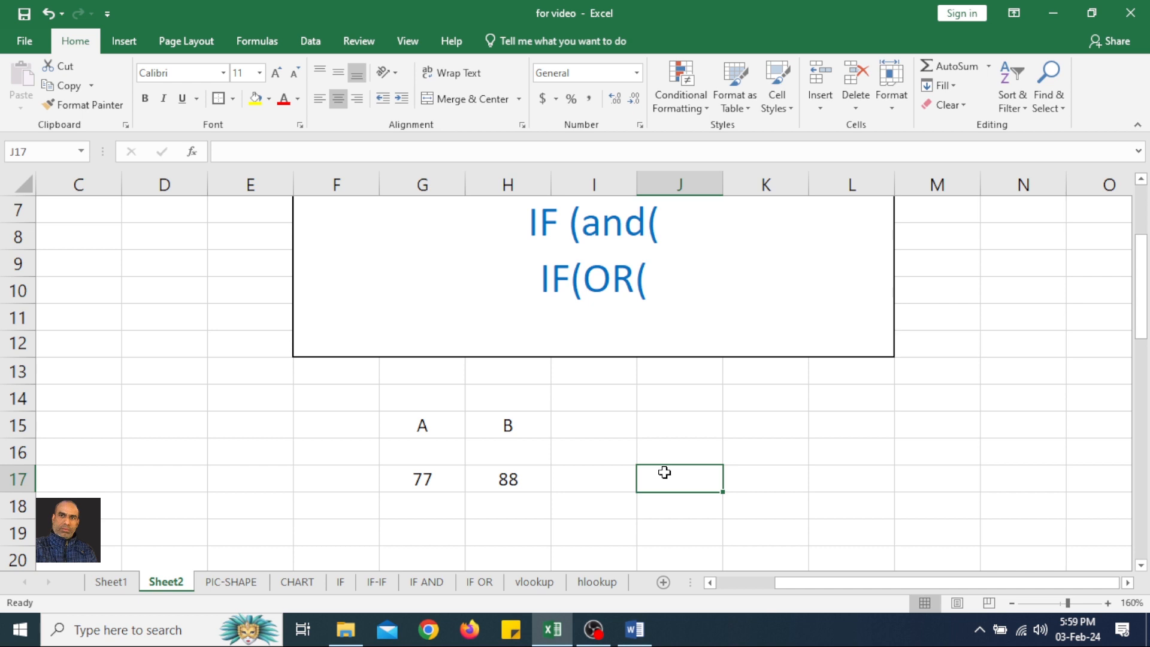
type("=IF")
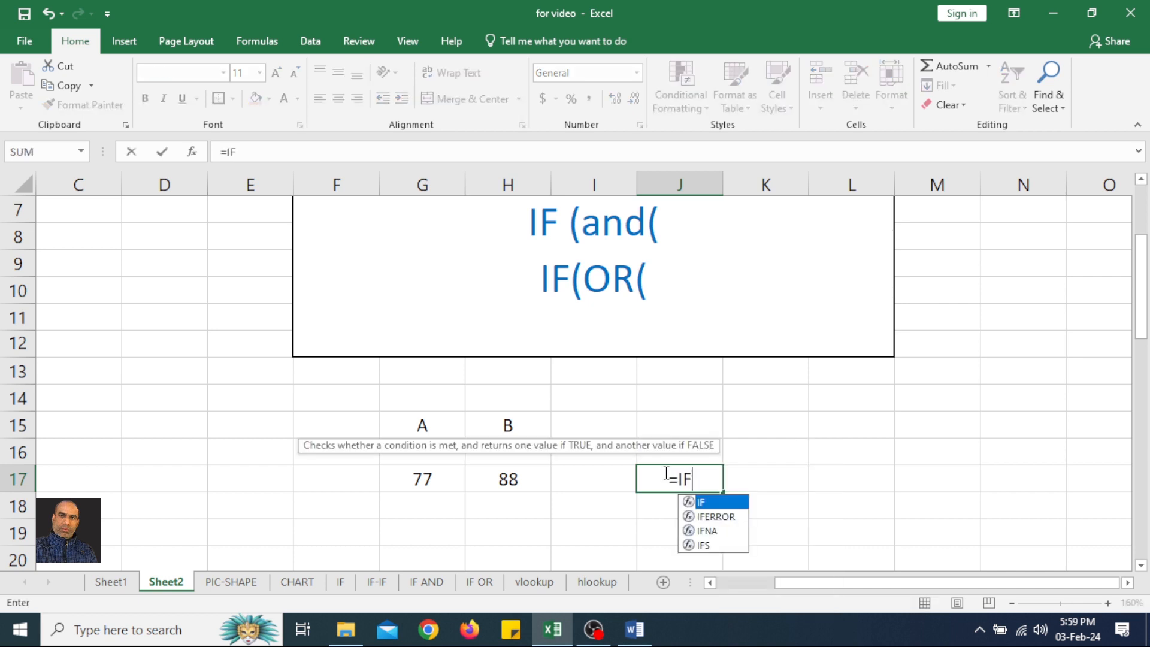
type("(")
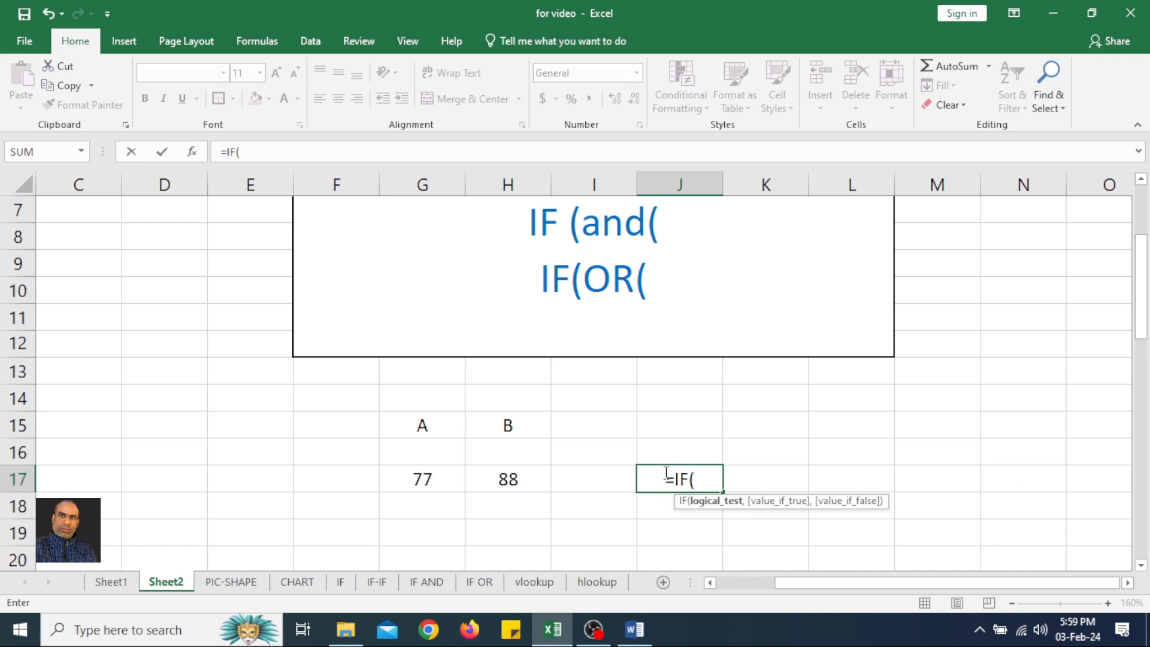
type("AND")
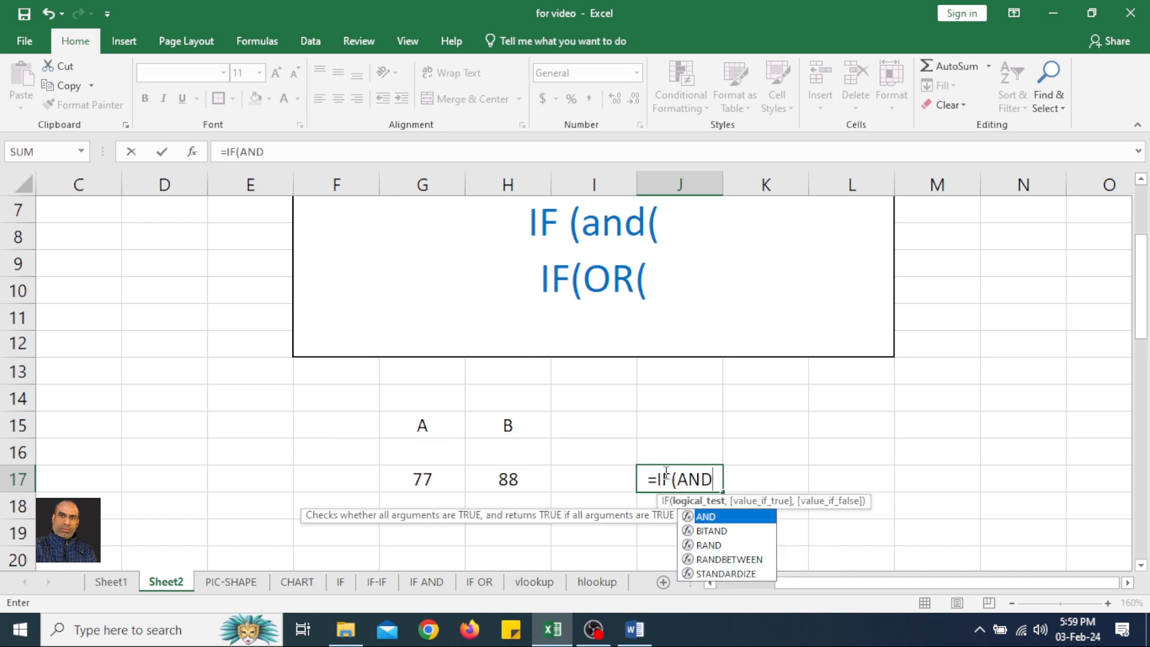
type("(")
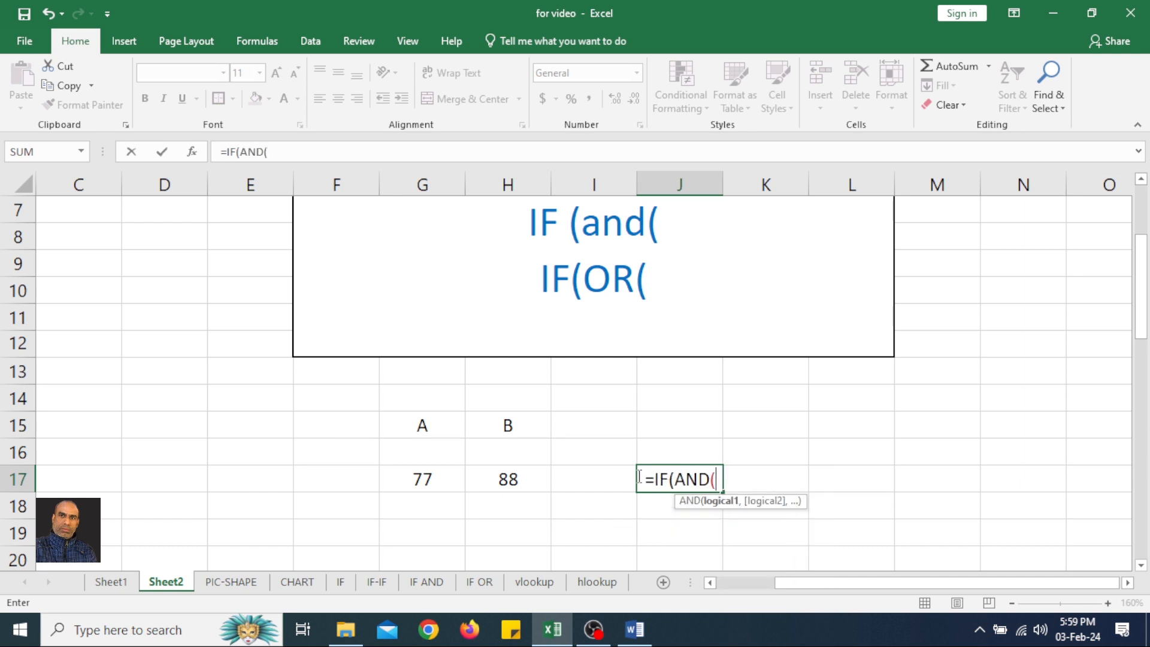
left_click(427, 477)
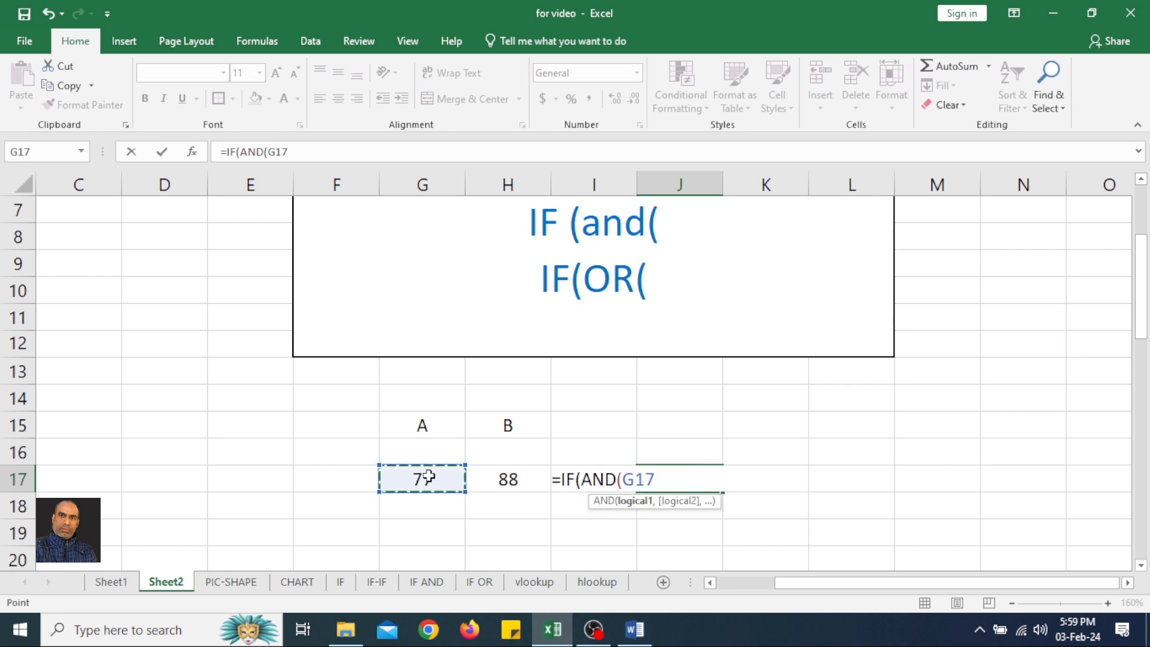
type(">")
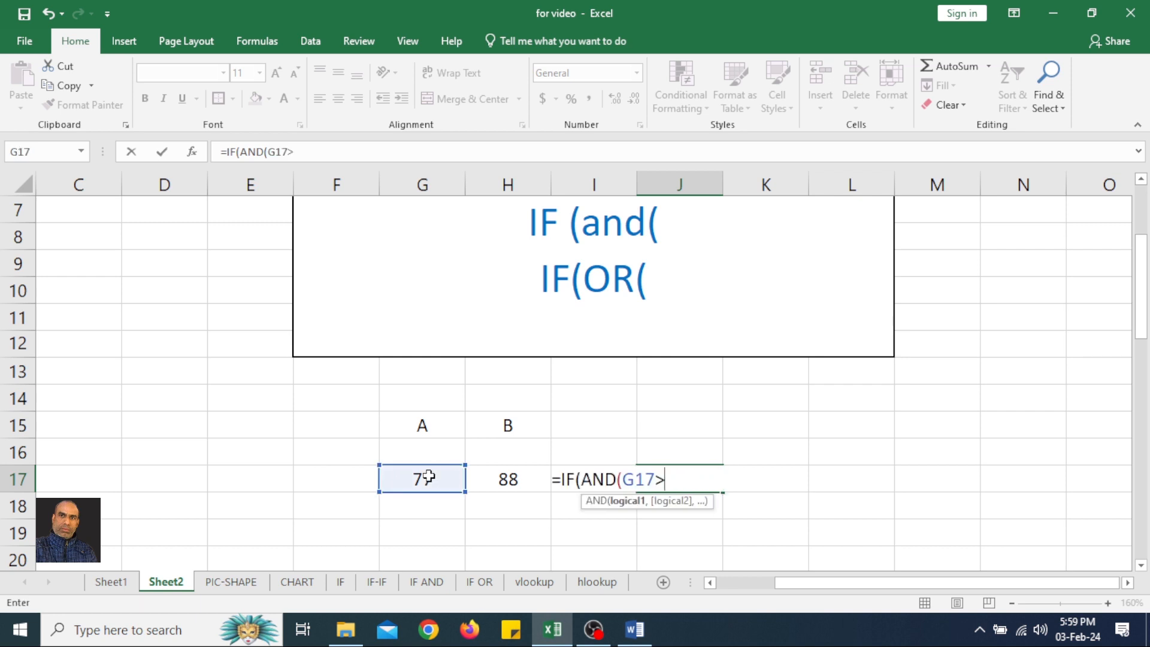
type("50,")
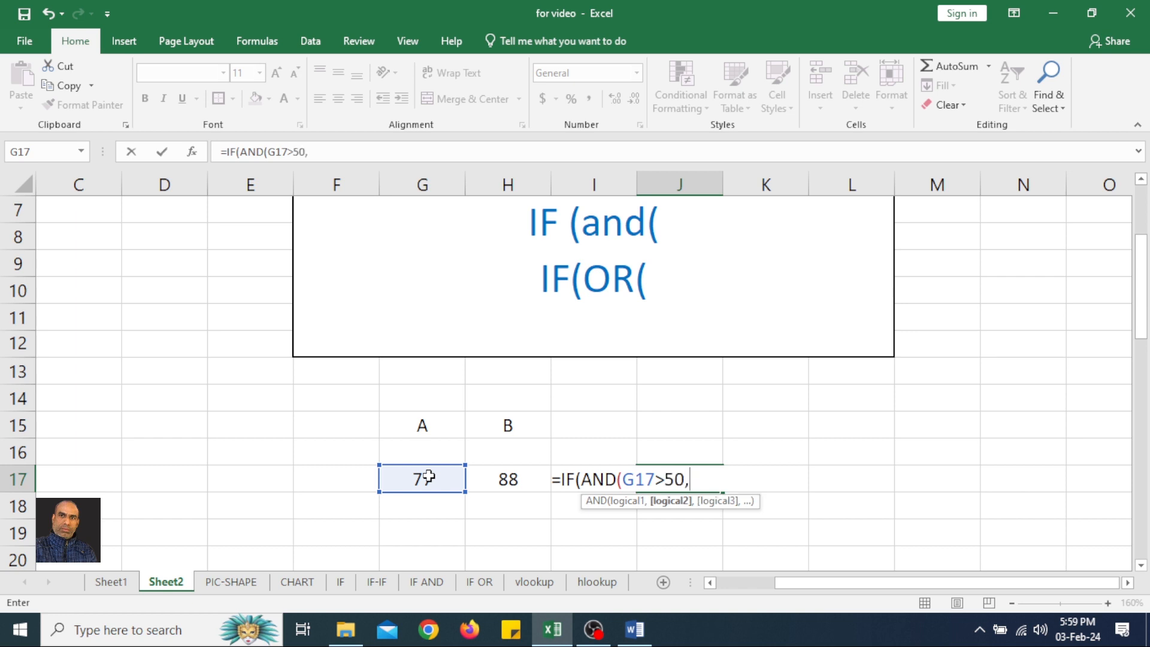
left_click(505, 479)
type(">")
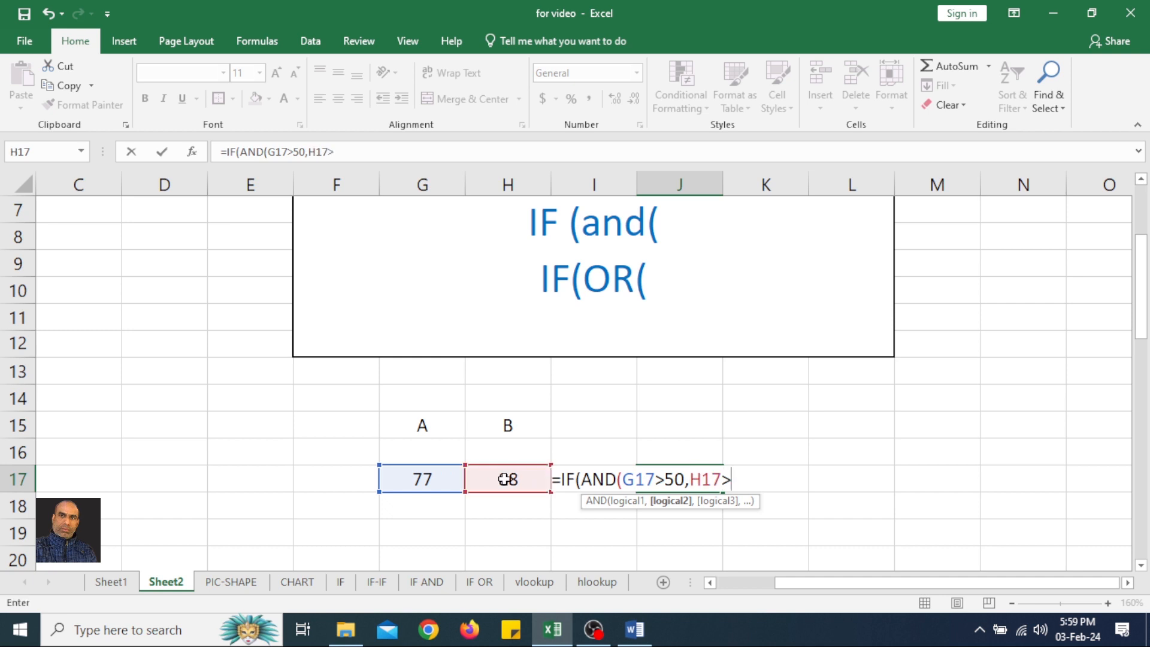
type("50),")
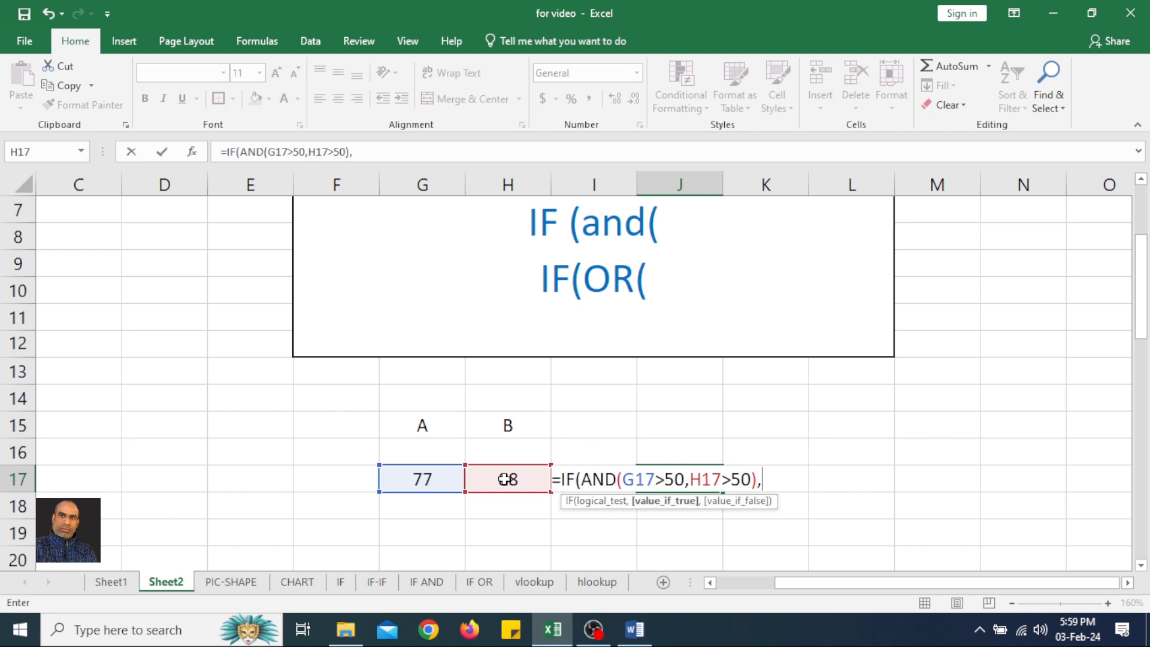
type("\"YES\",\"NO\"")
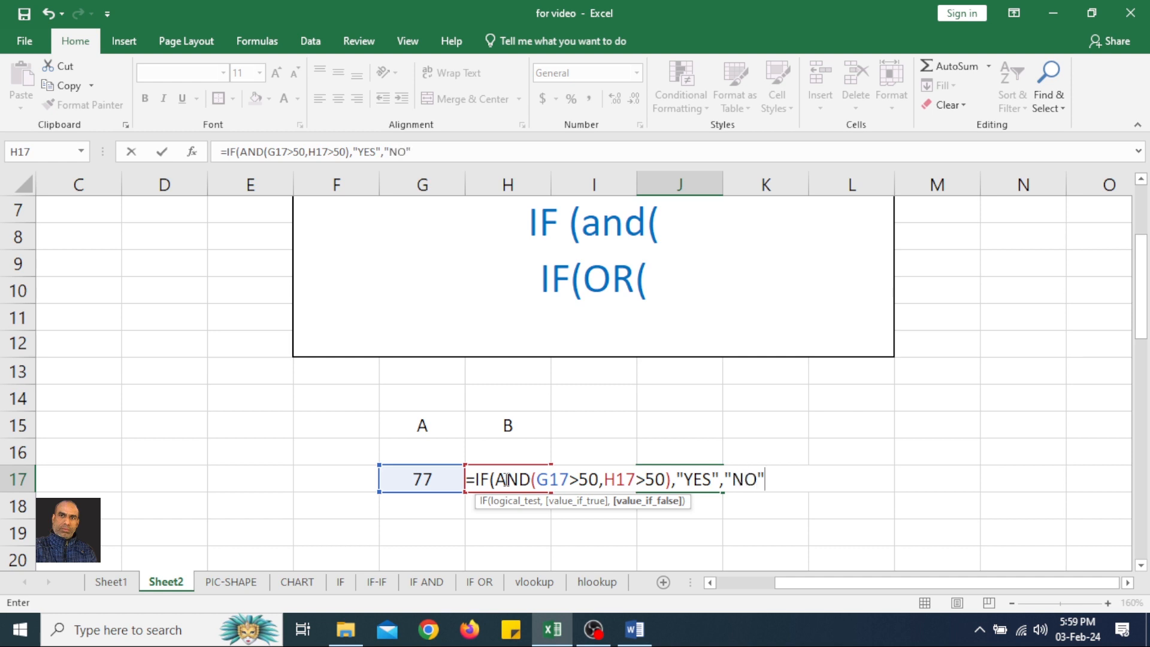
type(")")
key("Return")
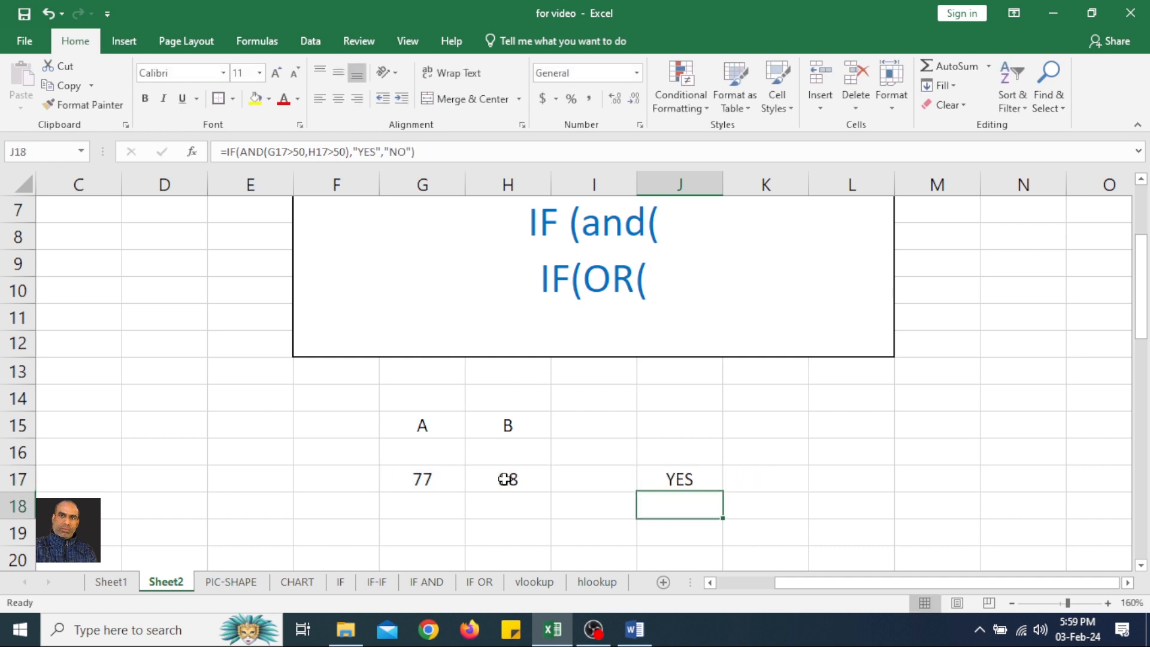
- Review the formula in J17 and the two cells it tests, G17 and H17
double_click(672, 477)
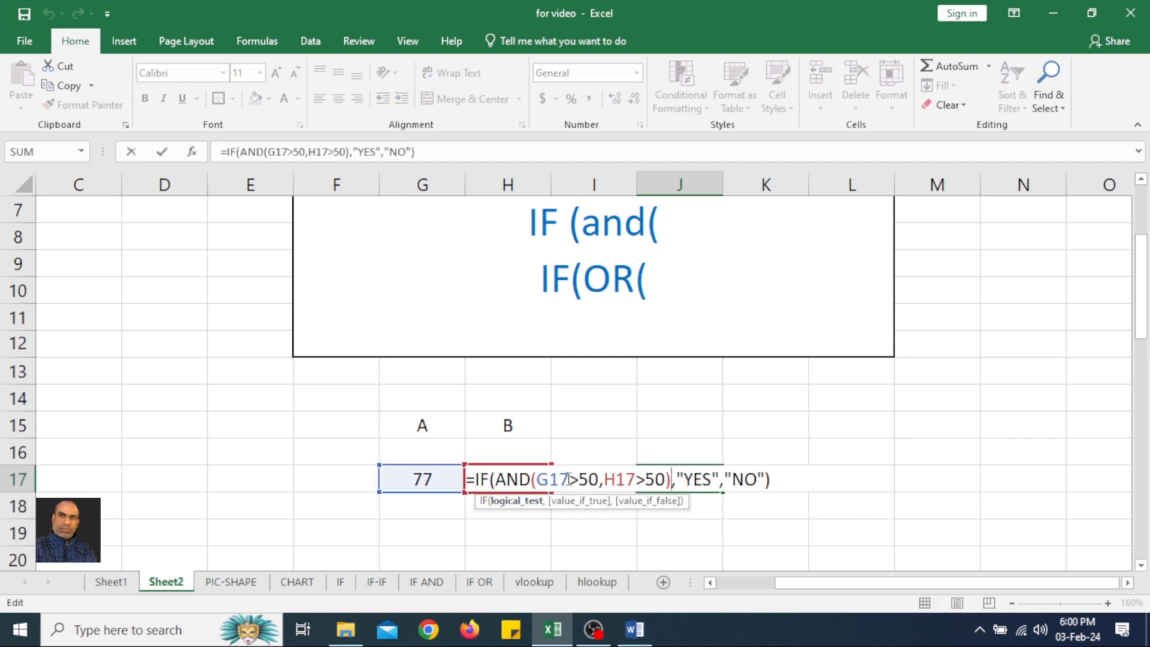
key("Return")
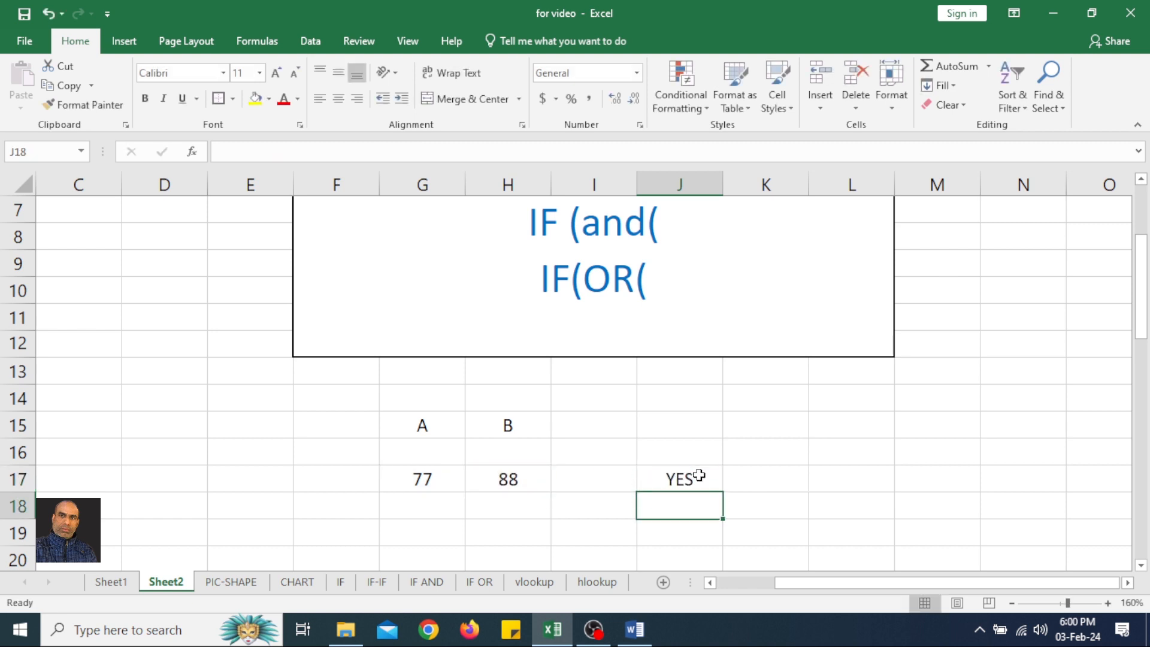
left_click(441, 474)
left_click(497, 473)
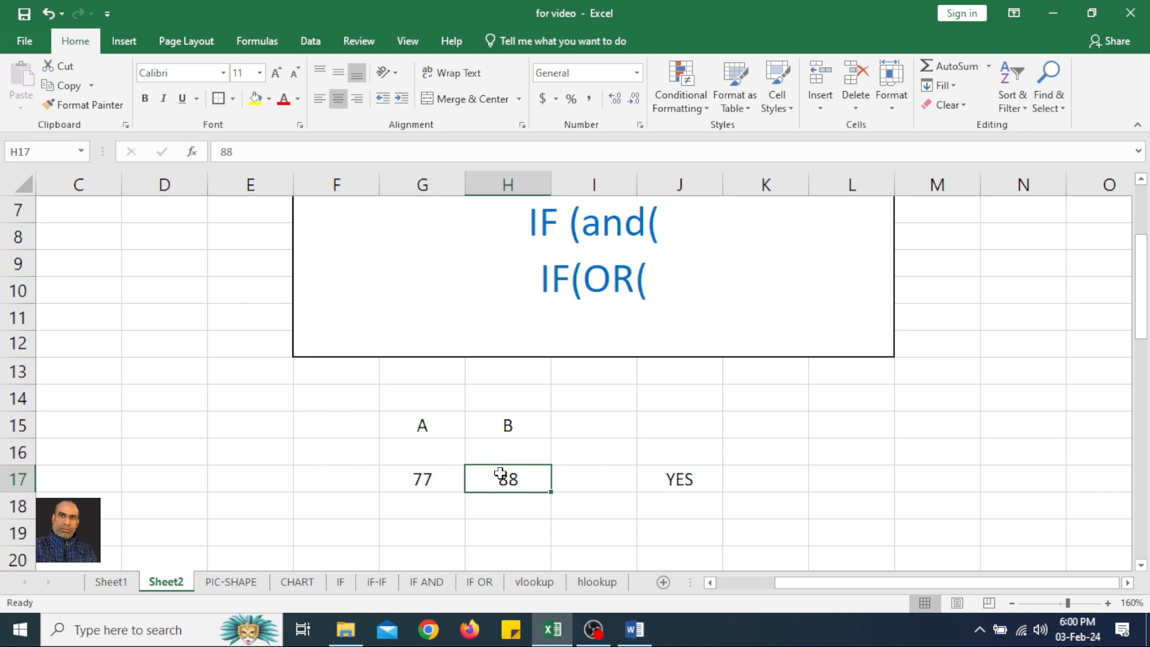
left_click(657, 475)
- Set the value in G17 to 44 to test the AND condition
left_click(450, 480)
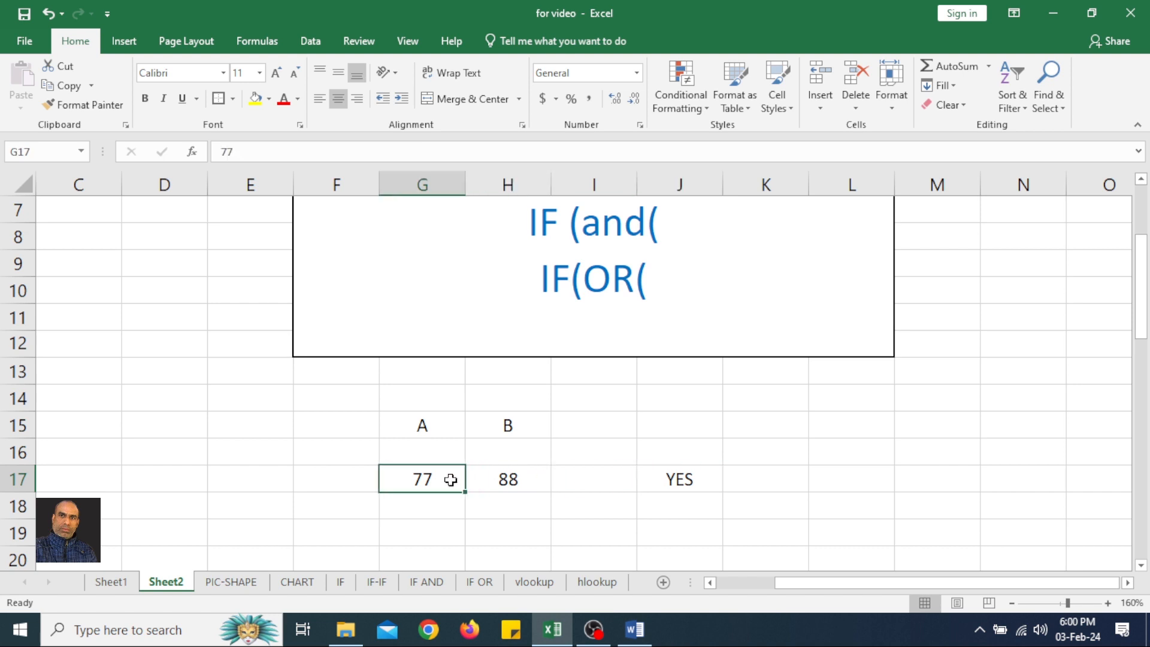
type("44")
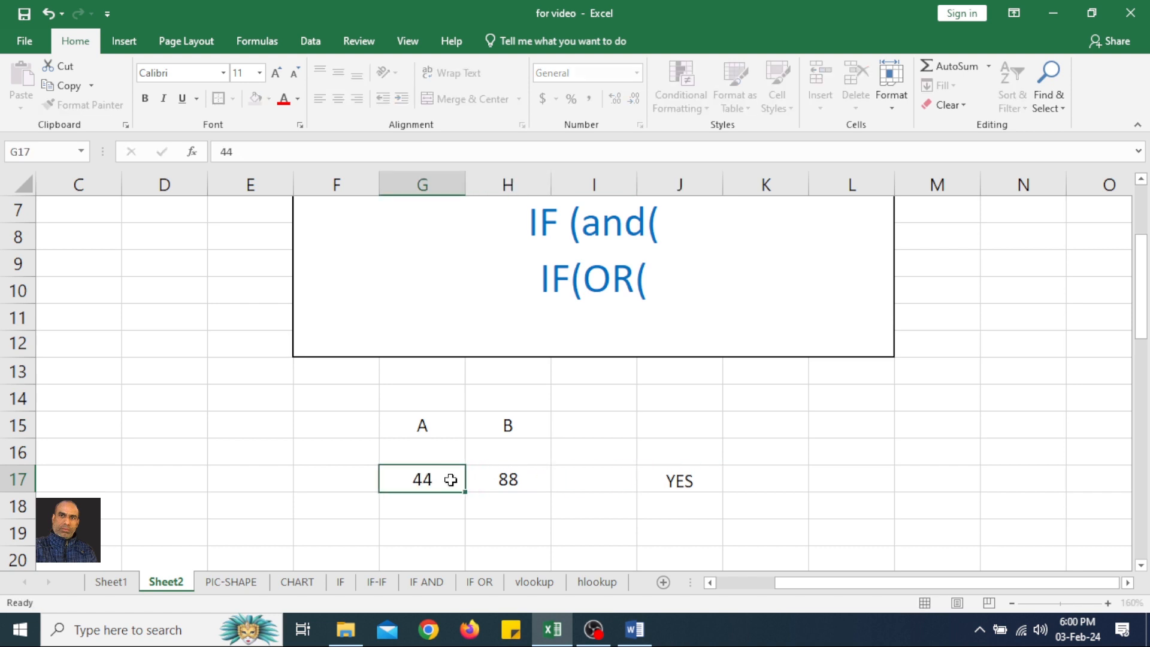
key("Return")
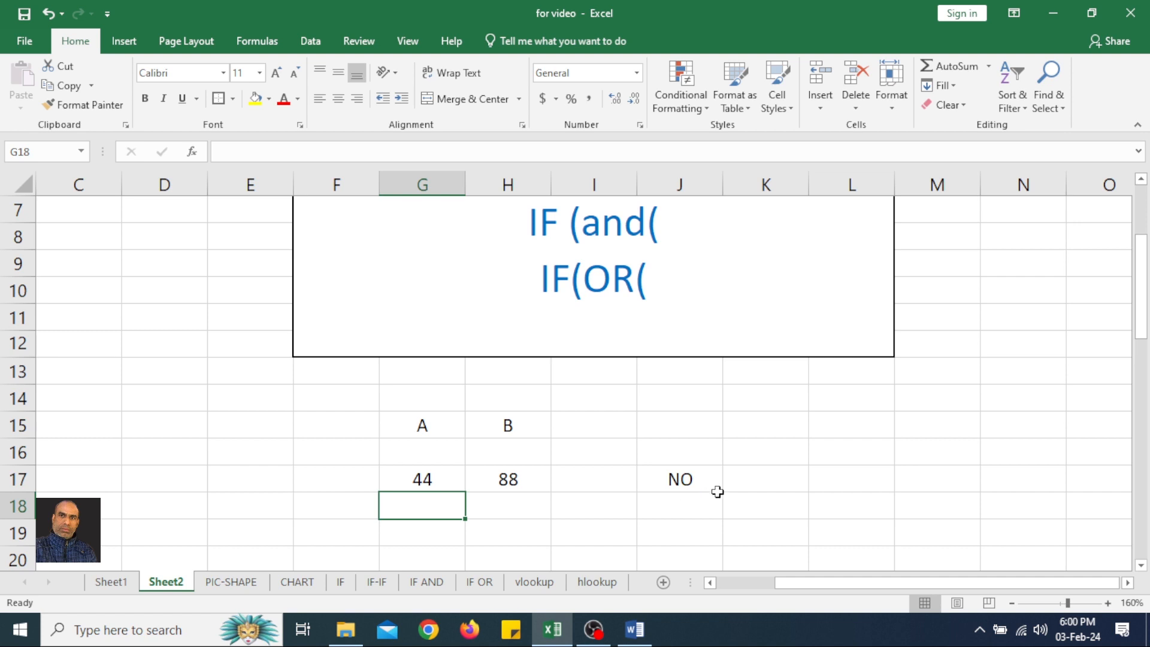
- Set G17 to 88 and H17 to 44 to test the AND condition with the second value below 50
left_click(436, 479)
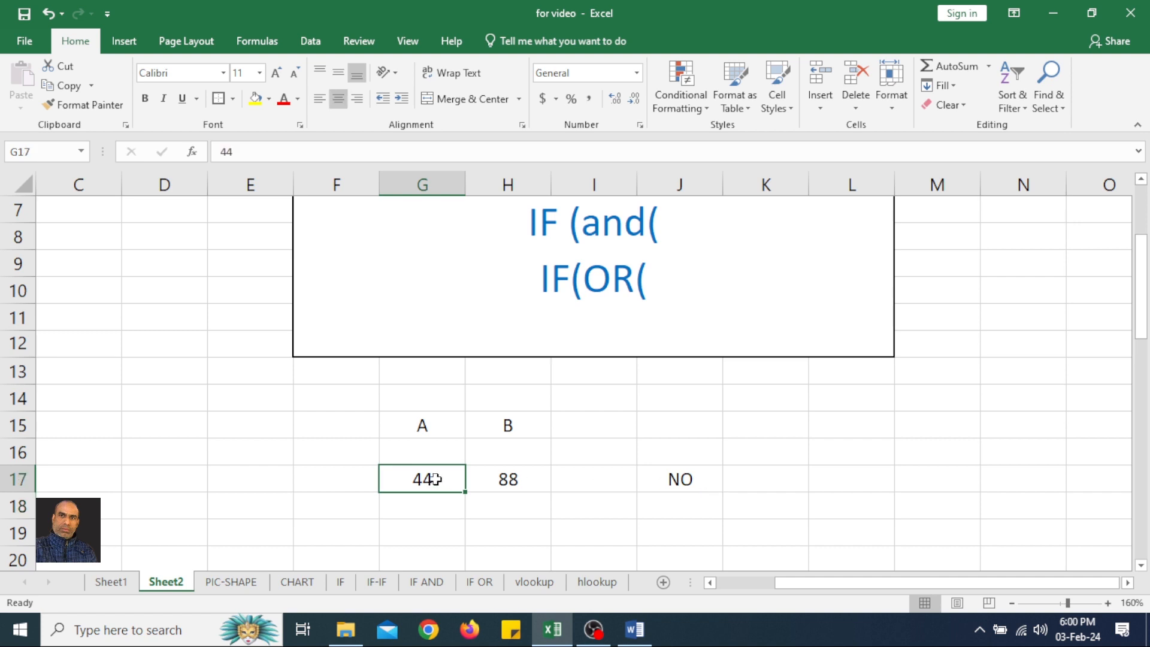
type("88")
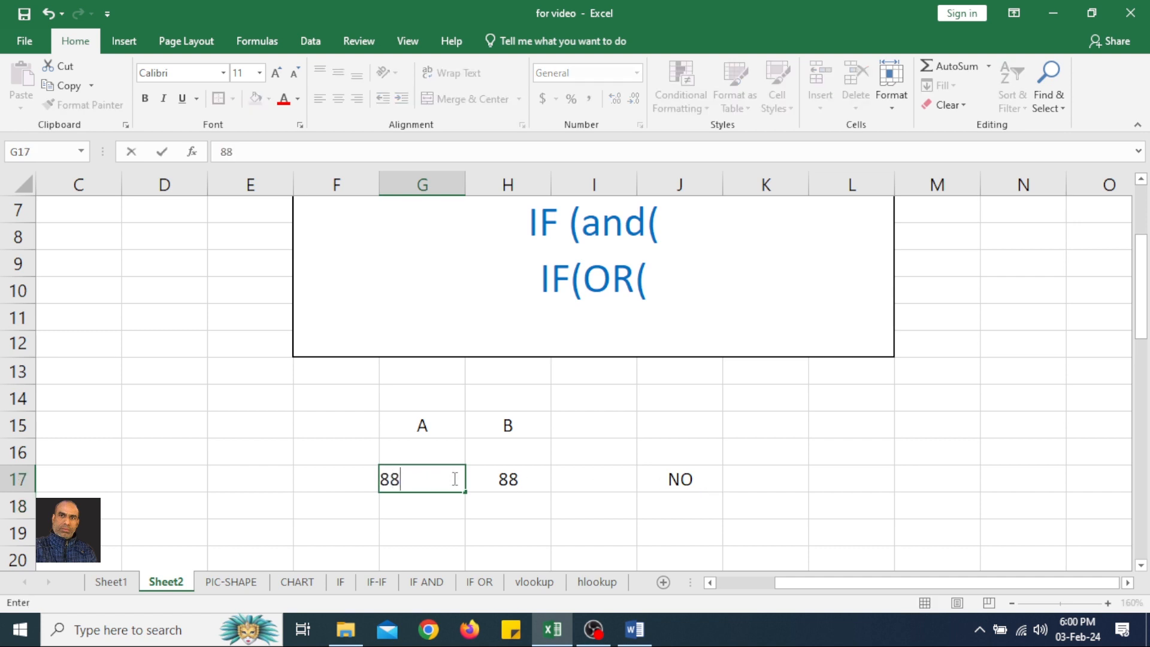
key("Return")
left_click(519, 483)
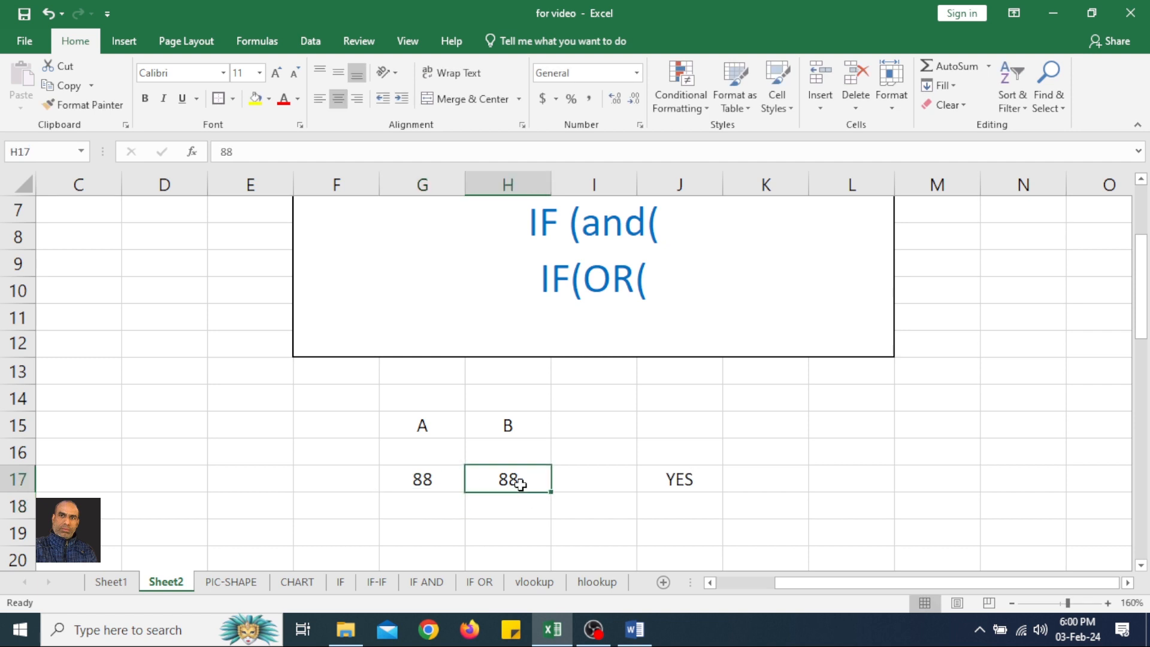
type("44")
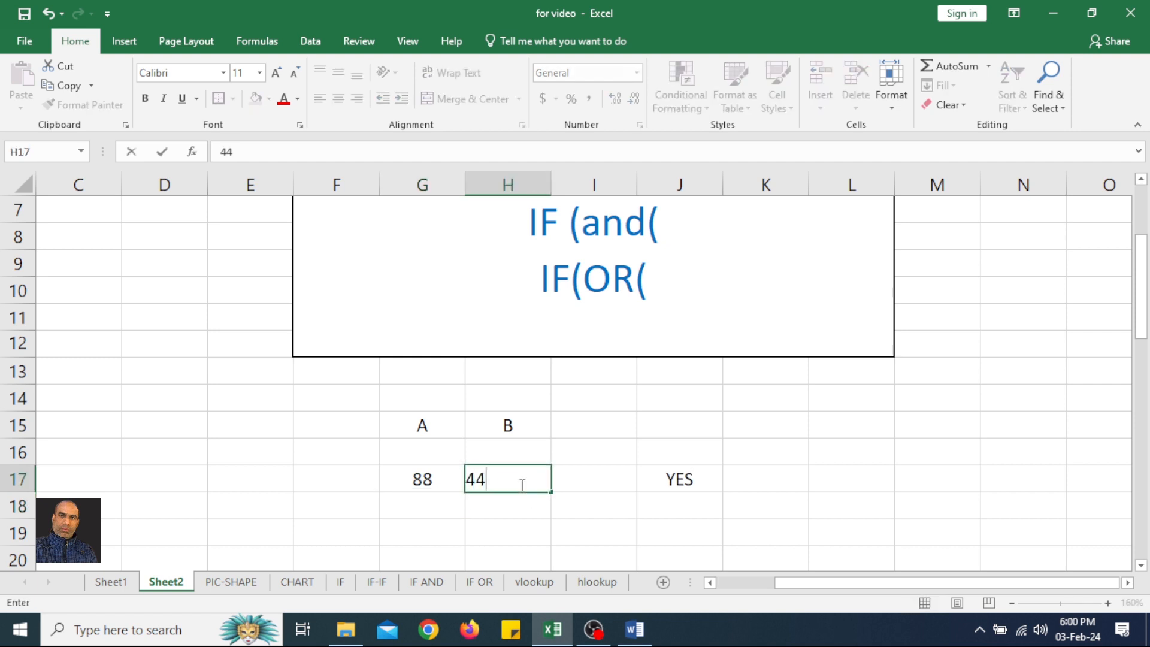
key("Return")
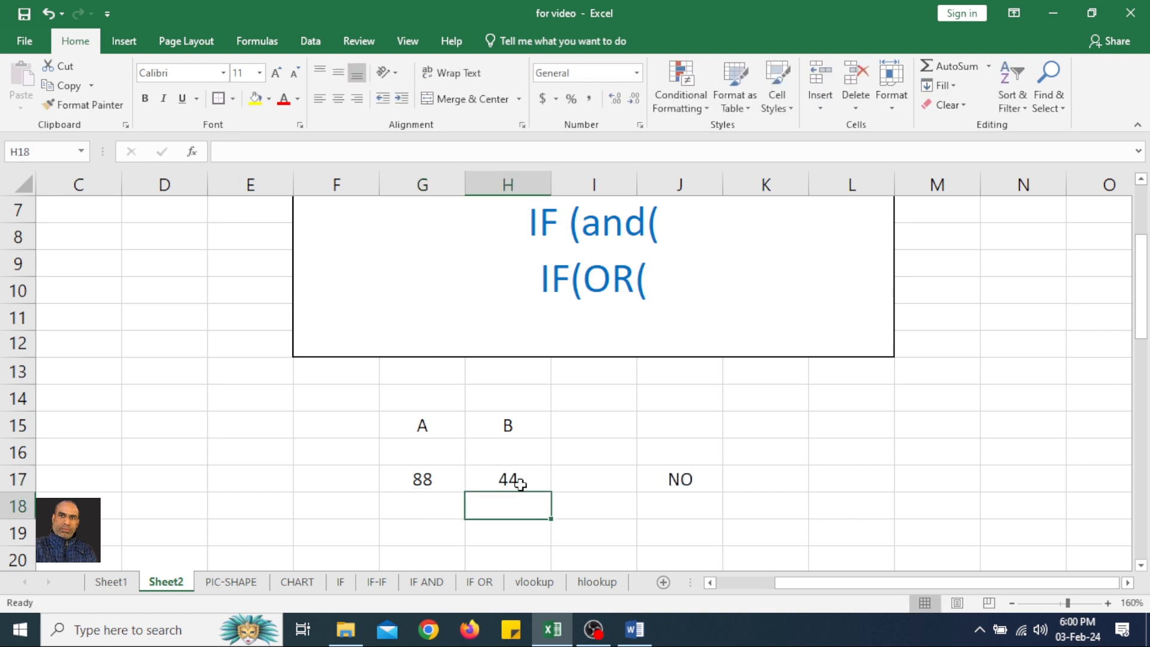
- Enter the formula =IF(OR(G17>50,H17>50),"YES","NO") in J19
left_click(438, 481)
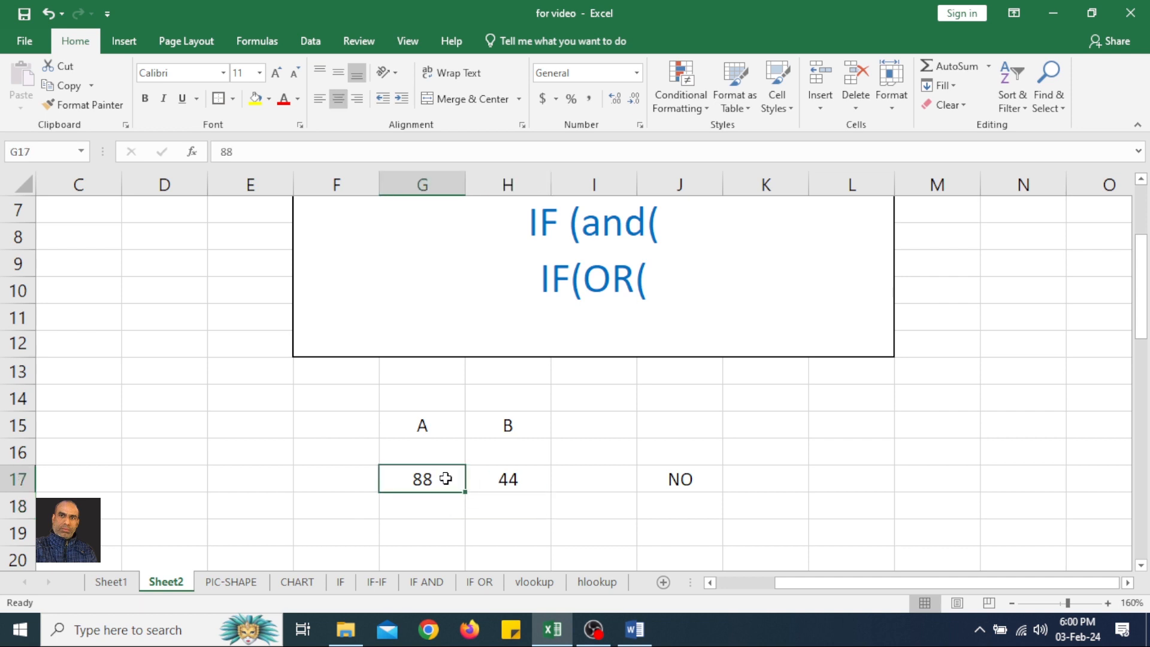
left_click(507, 481)
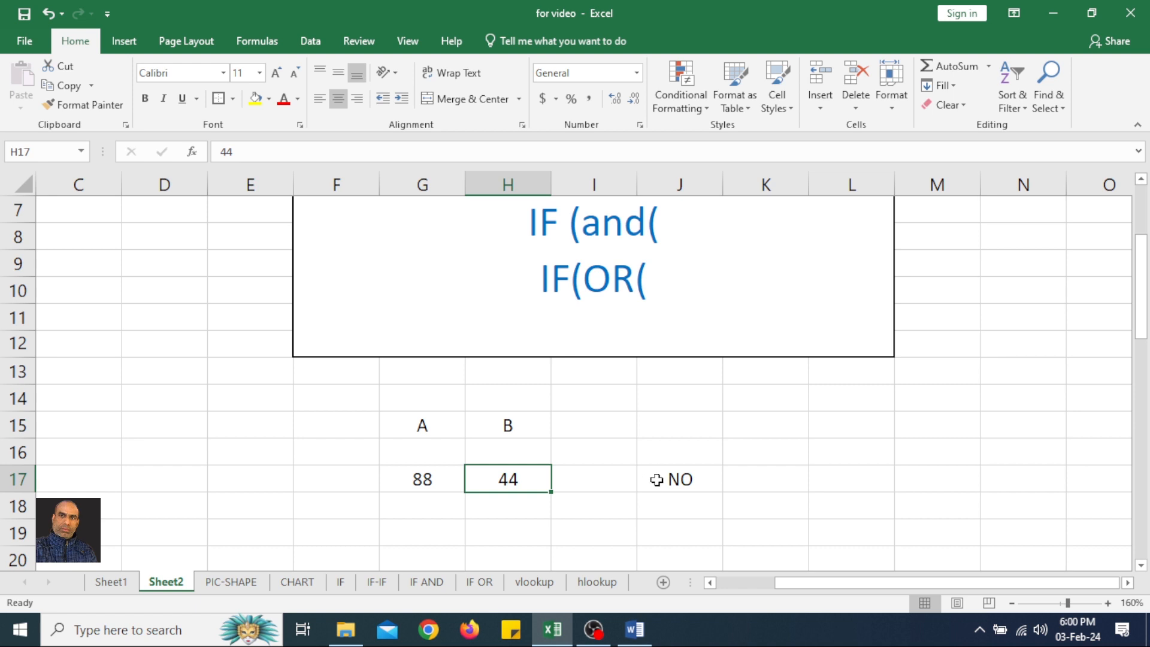
left_click(666, 526)
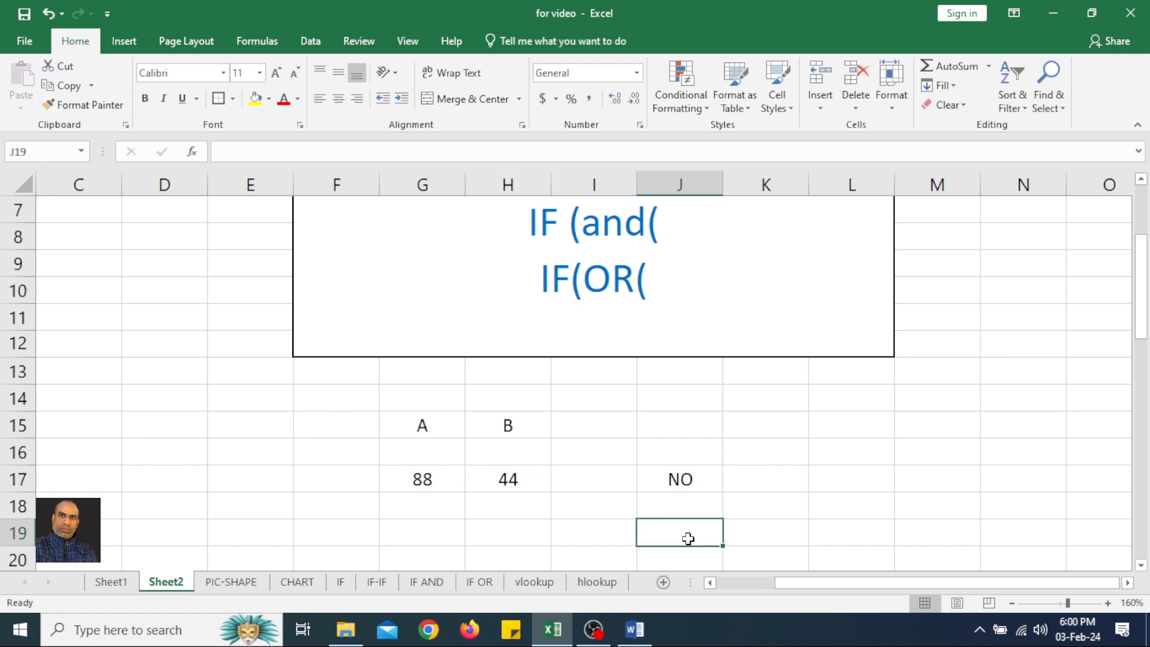
type("=")
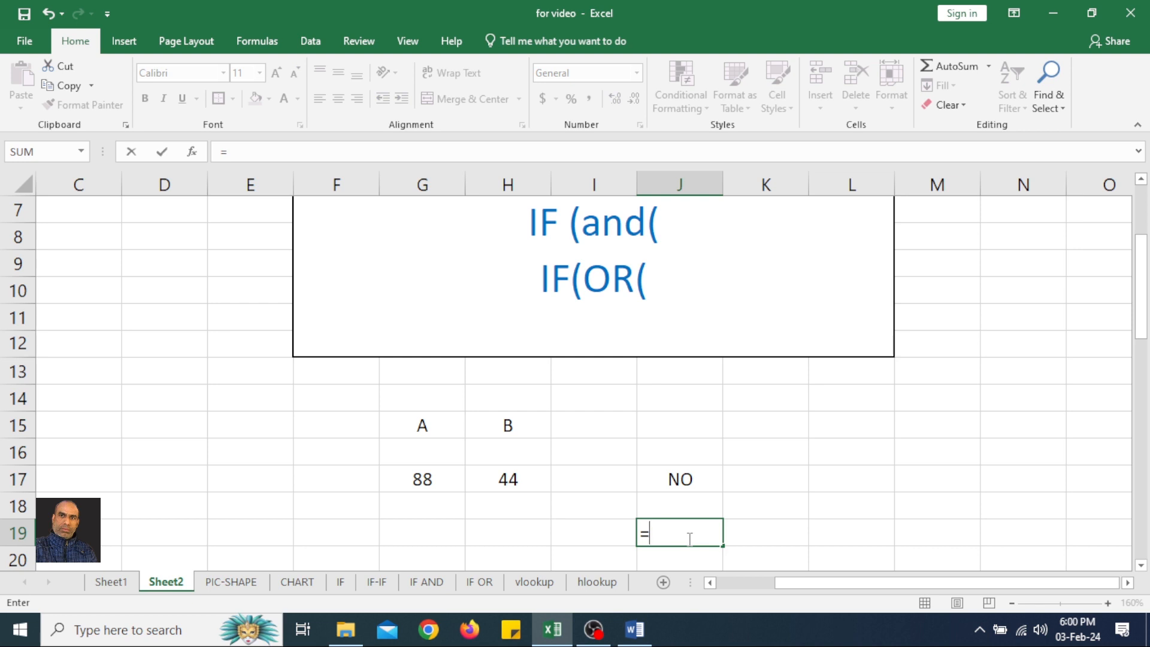
type("IF")
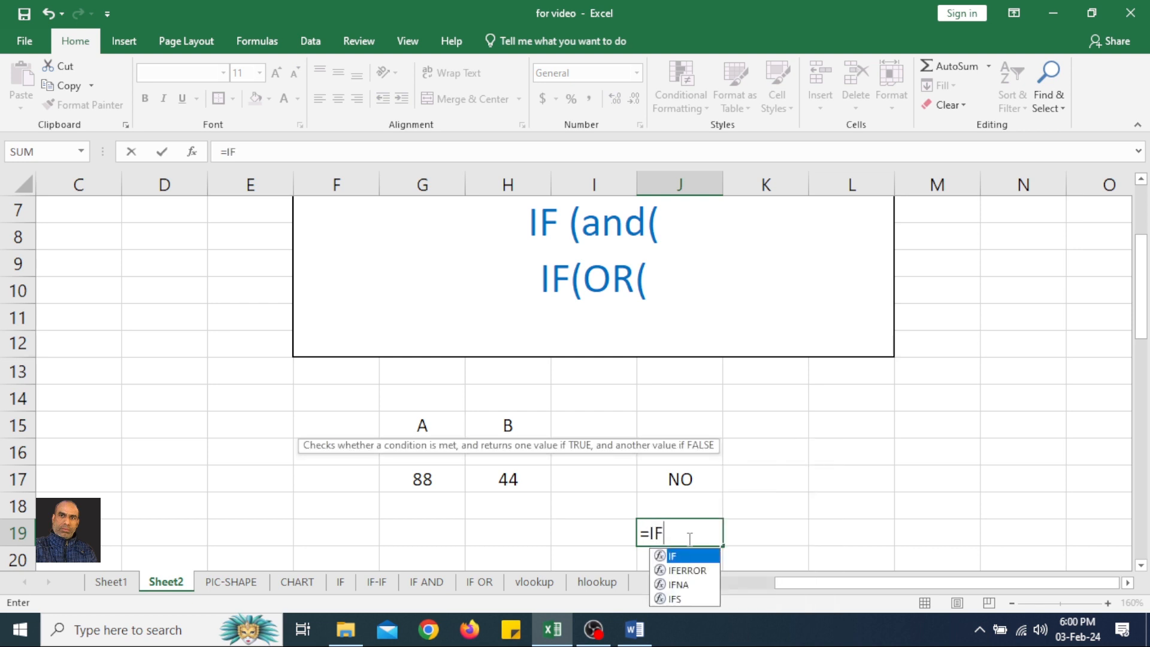
type("(OR")
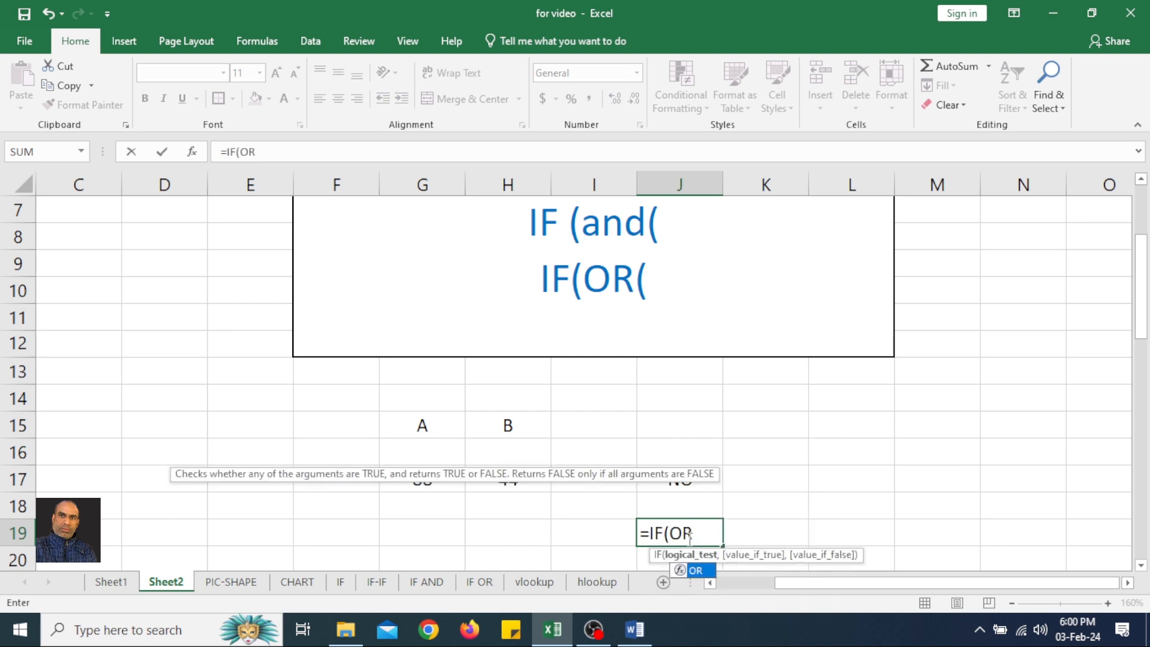
type("(")
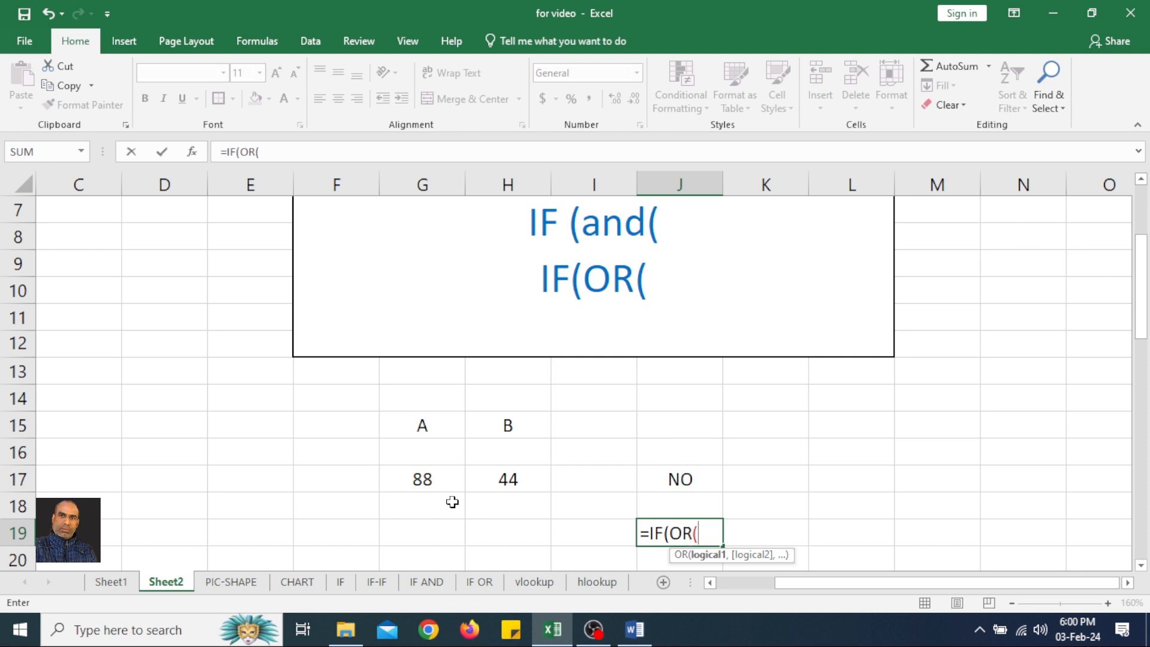
left_click(429, 479)
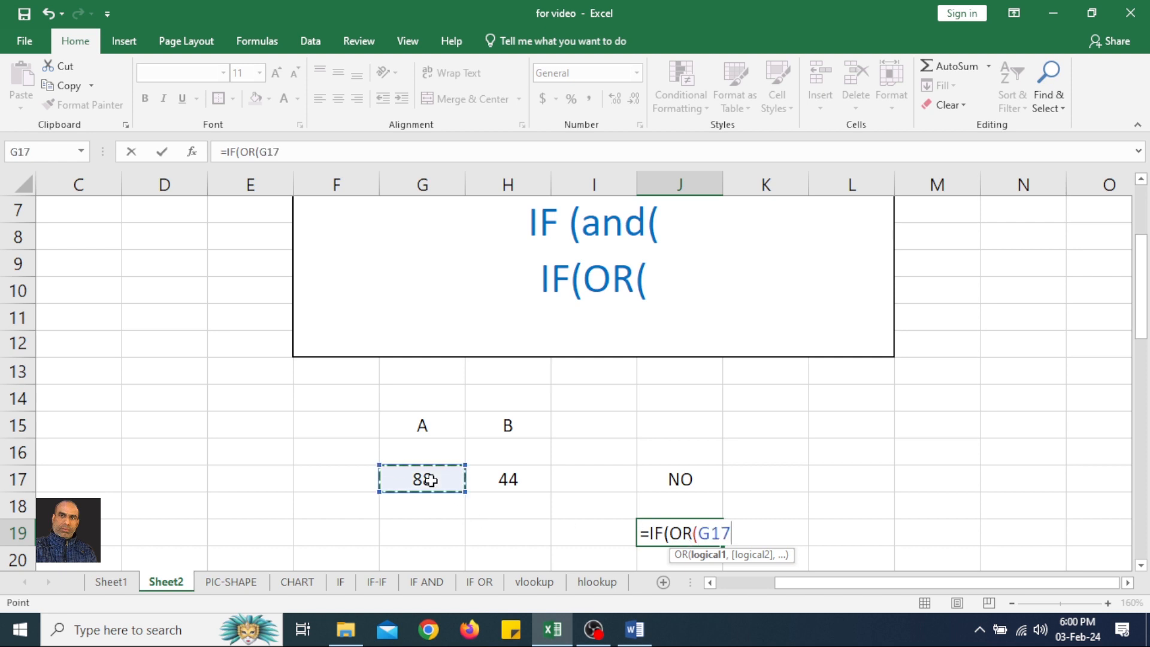
type(">5")
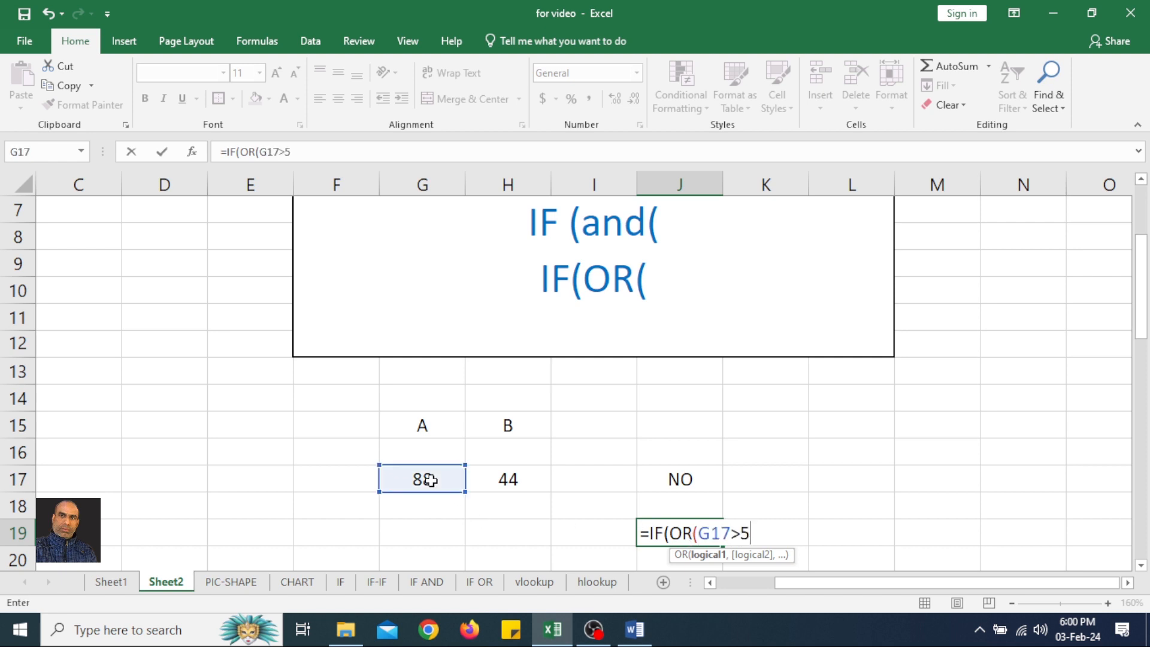
type("0,")
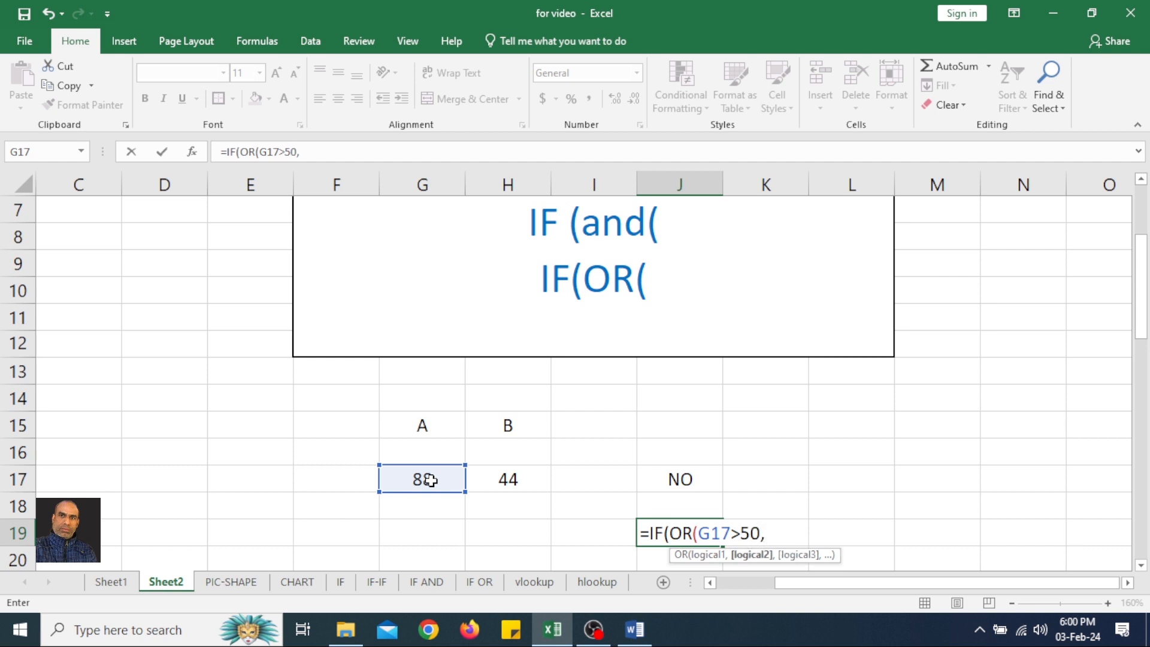
left_click(508, 479)
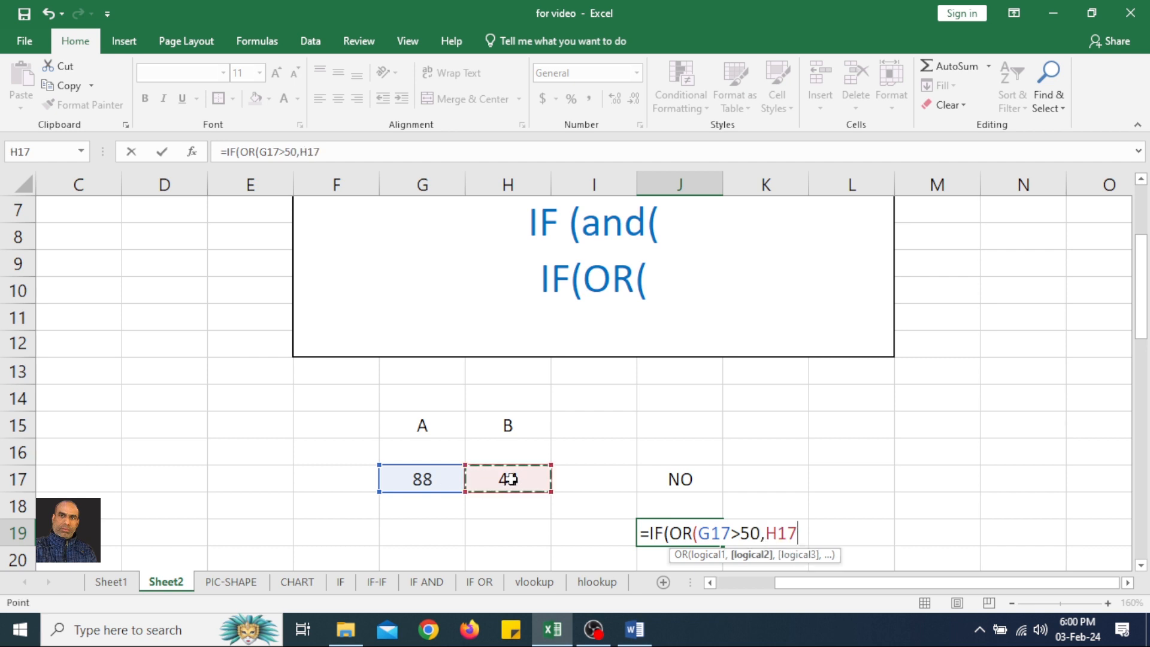
type(">50")
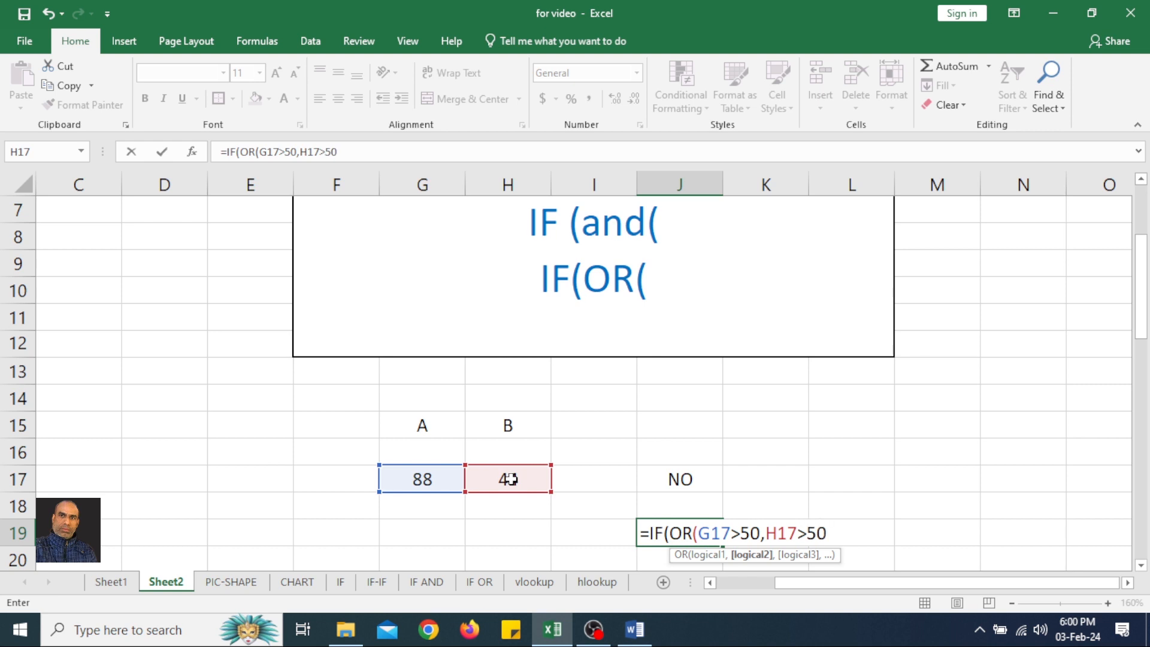
type("),")
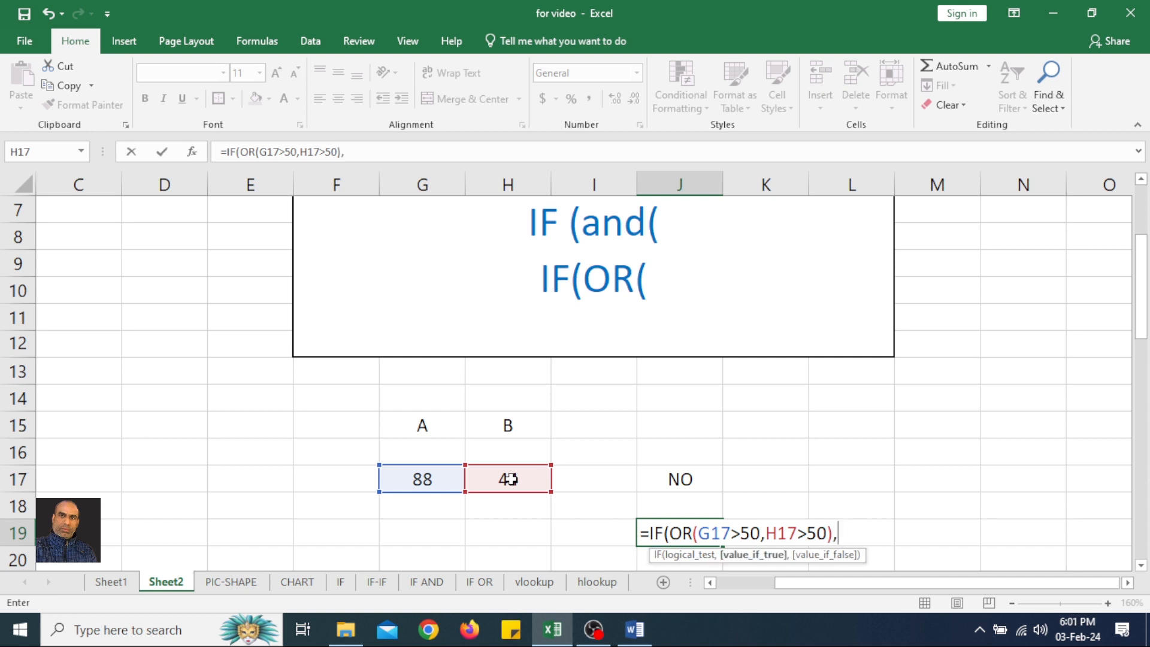
type("\"YES\",\"")
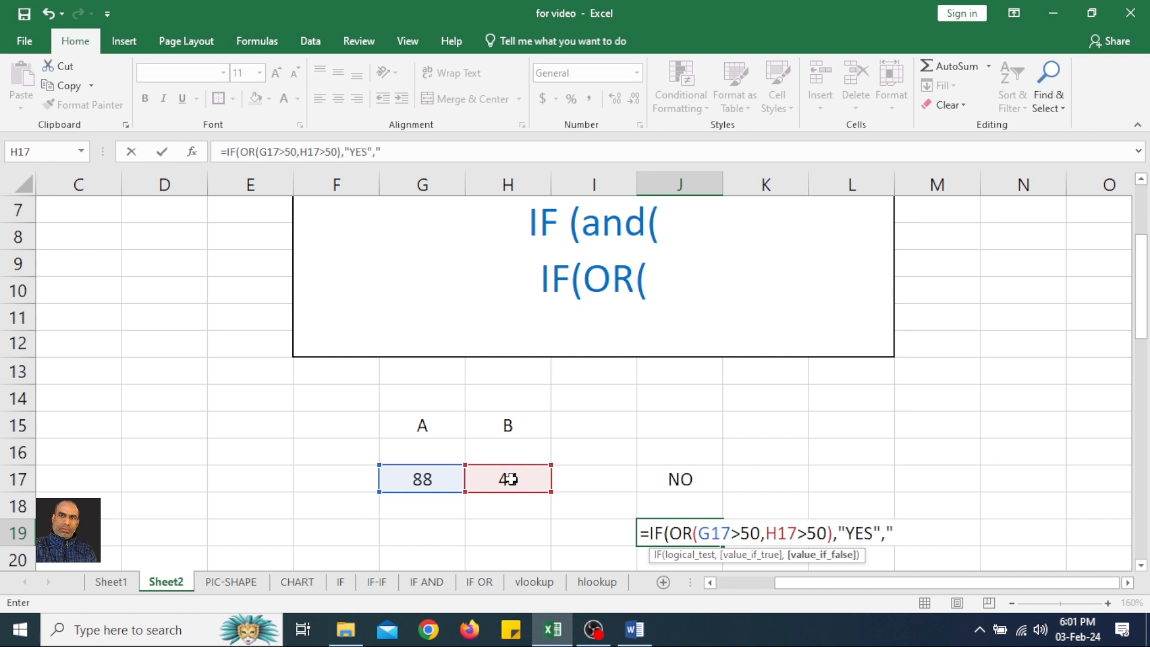
type("NO\")")
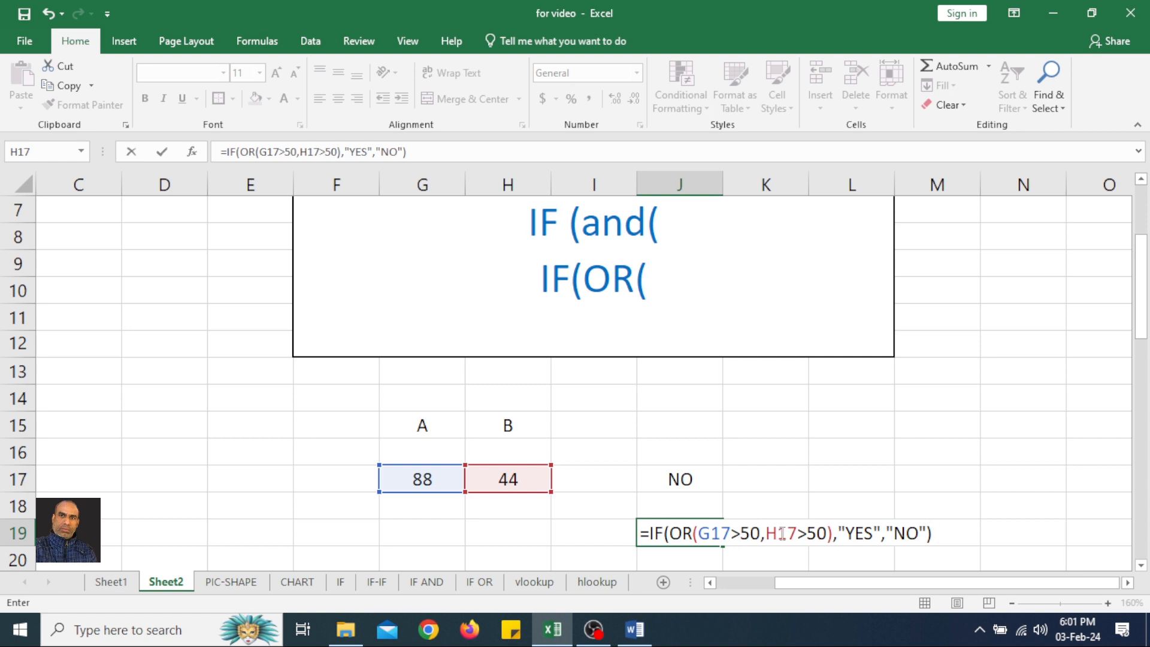
key("Return")
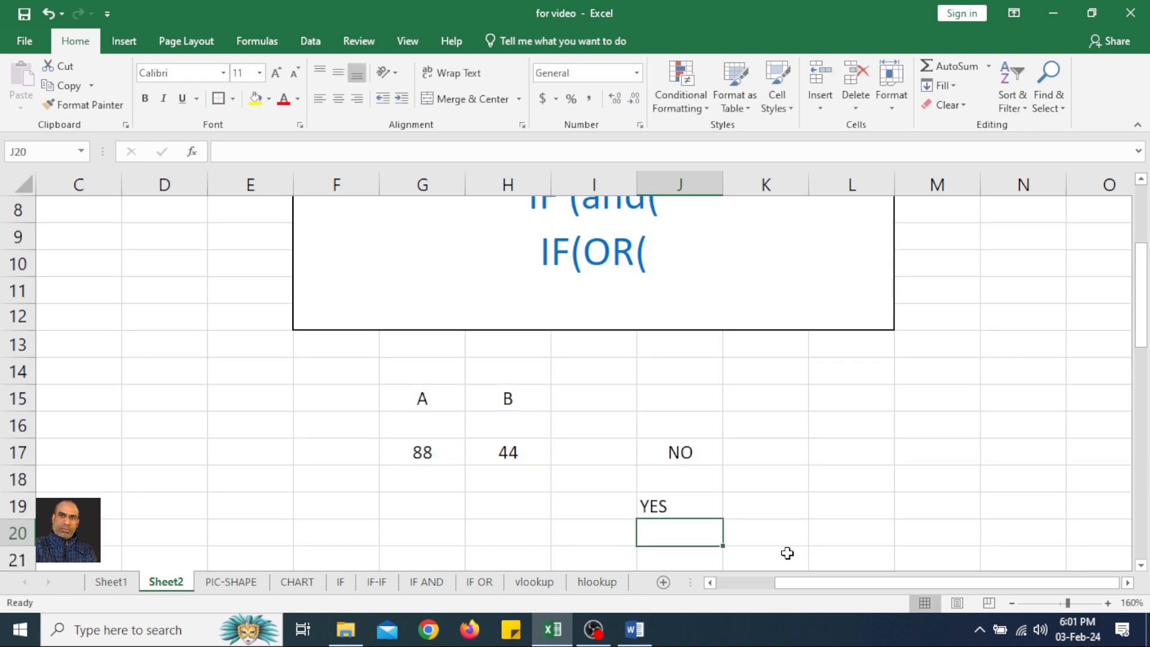
- Set H17 to 88 and G17 to 44 to test the OR condition with only the second value above 50
left_click(661, 502)
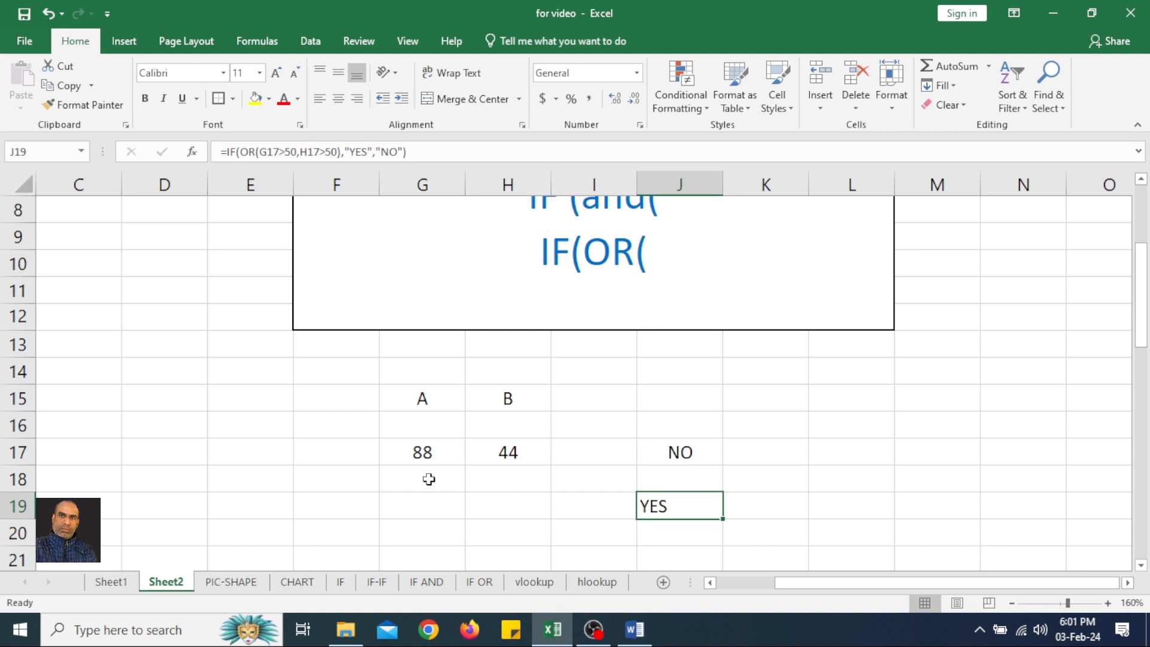
left_click(436, 454)
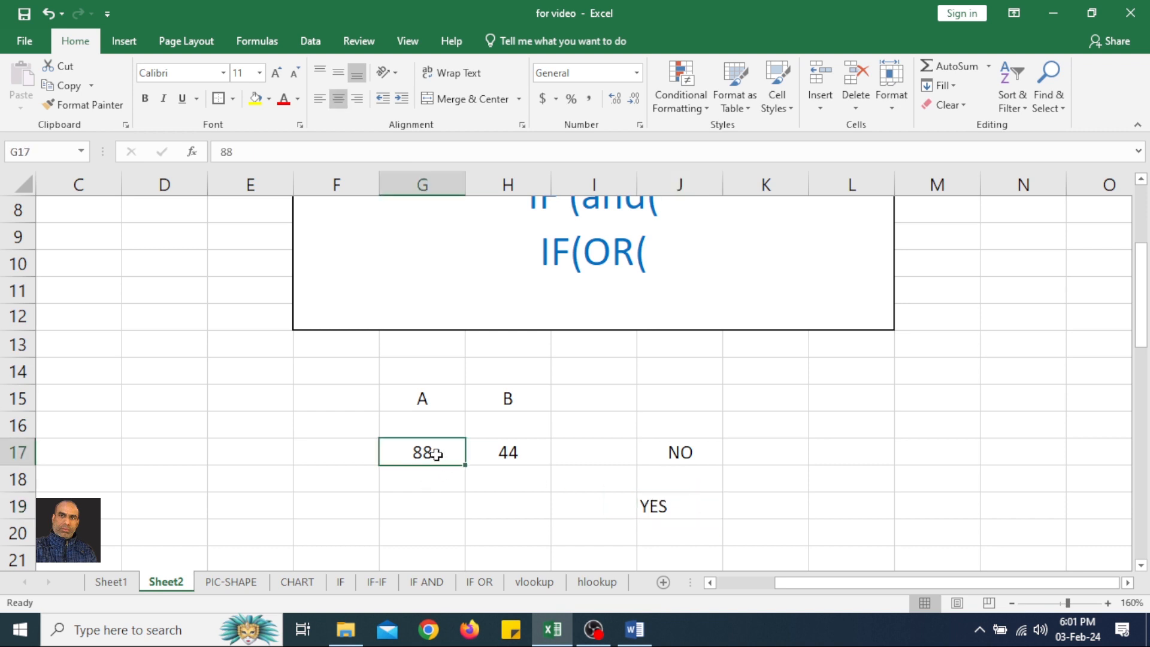
left_click(509, 452)
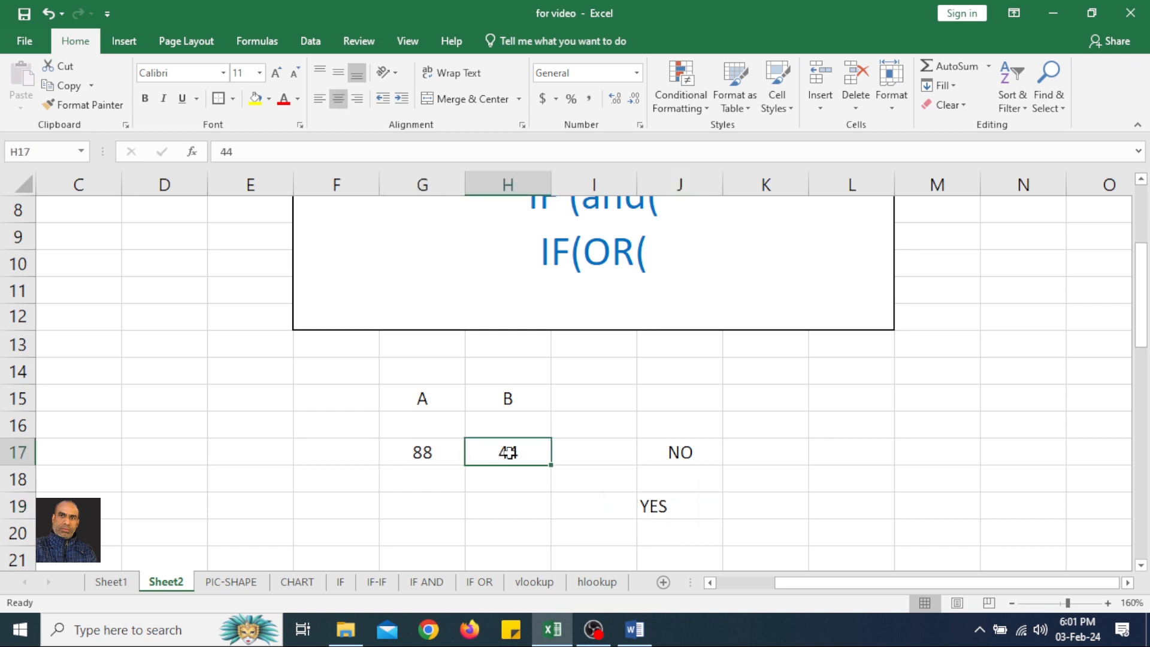
type("88")
left_click(447, 454)
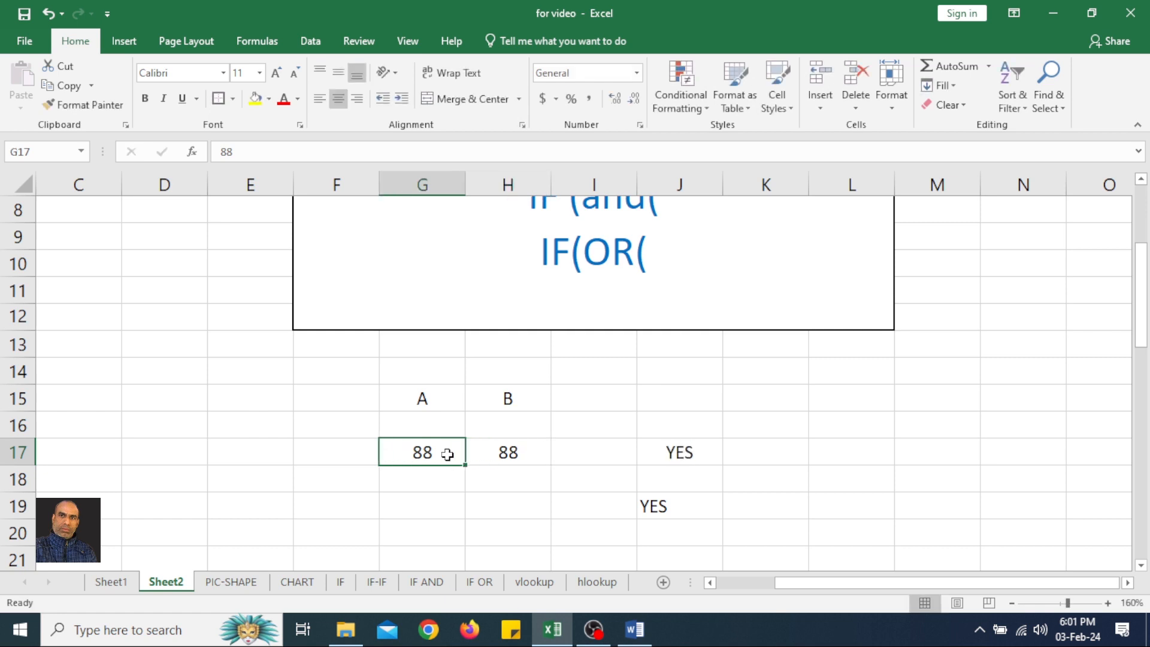
type("44")
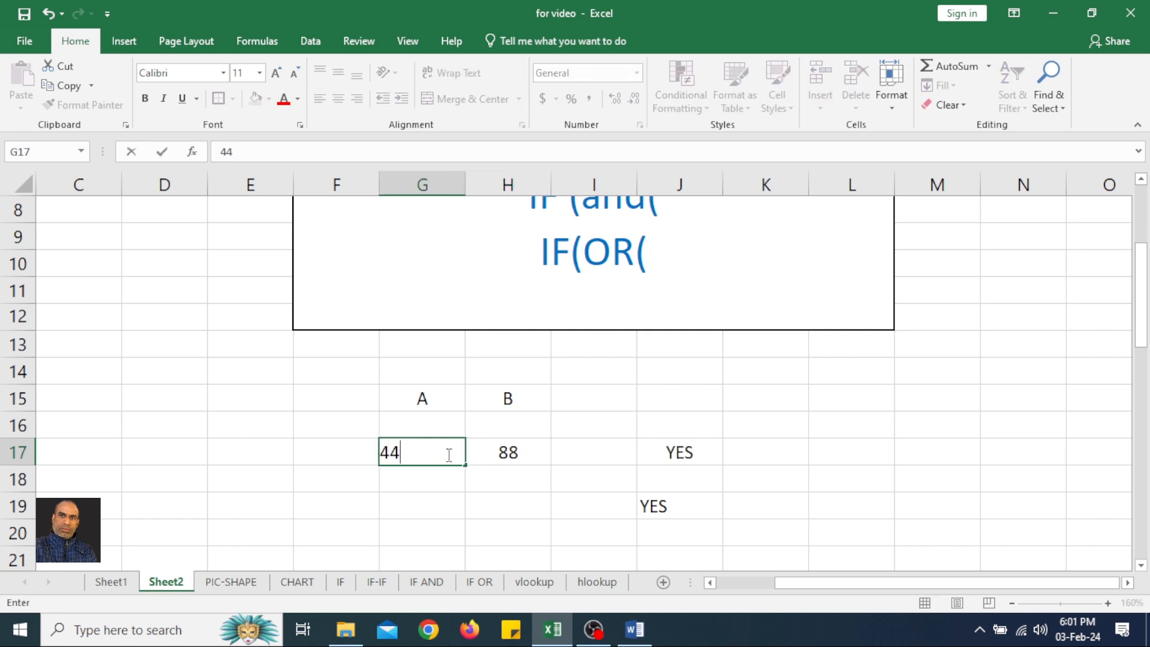
key("Return")
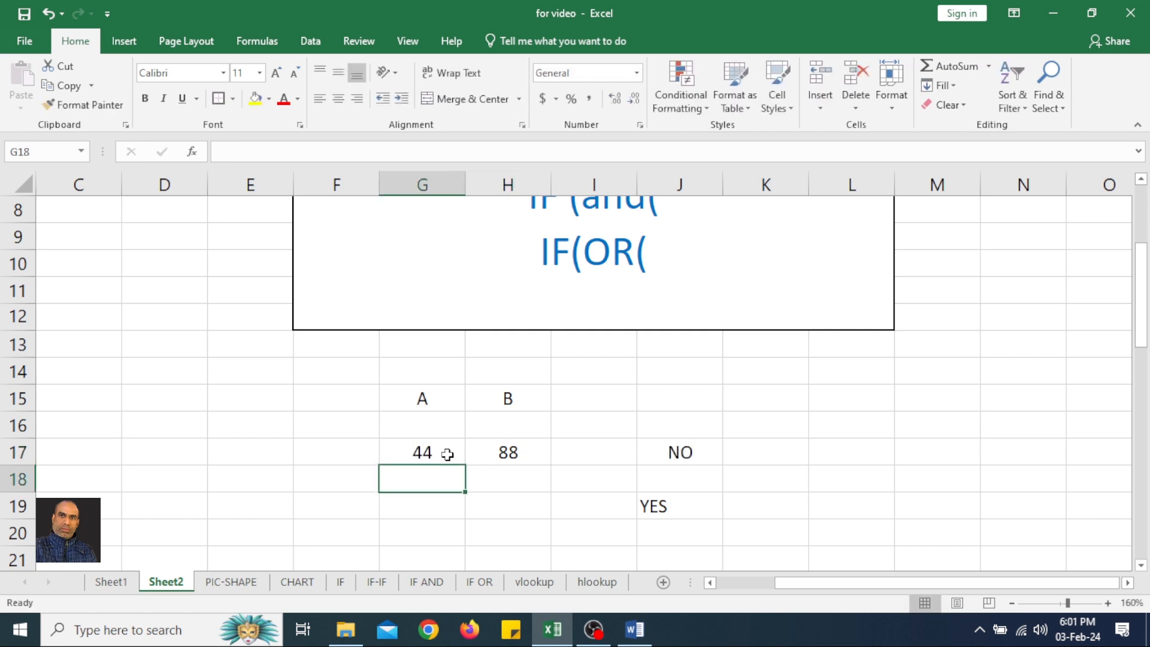
- Try 44 and finally 22 in H17 to test both values below 50, checking the formulas in J19 and J17
left_click(491, 452)
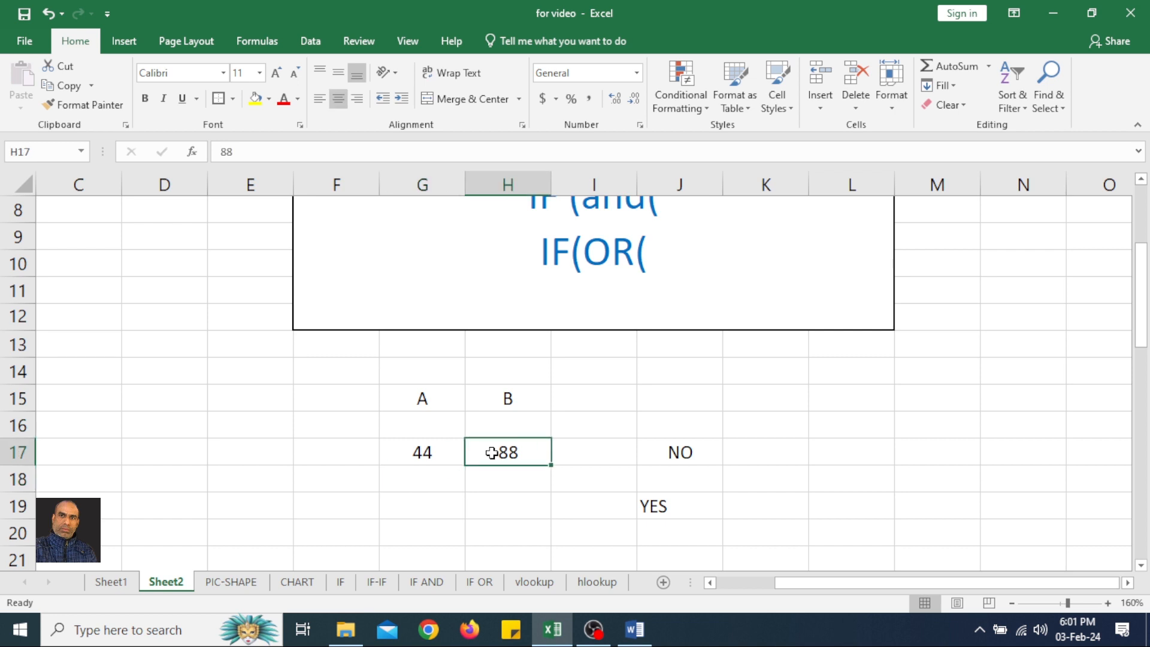
type("44")
key("Return")
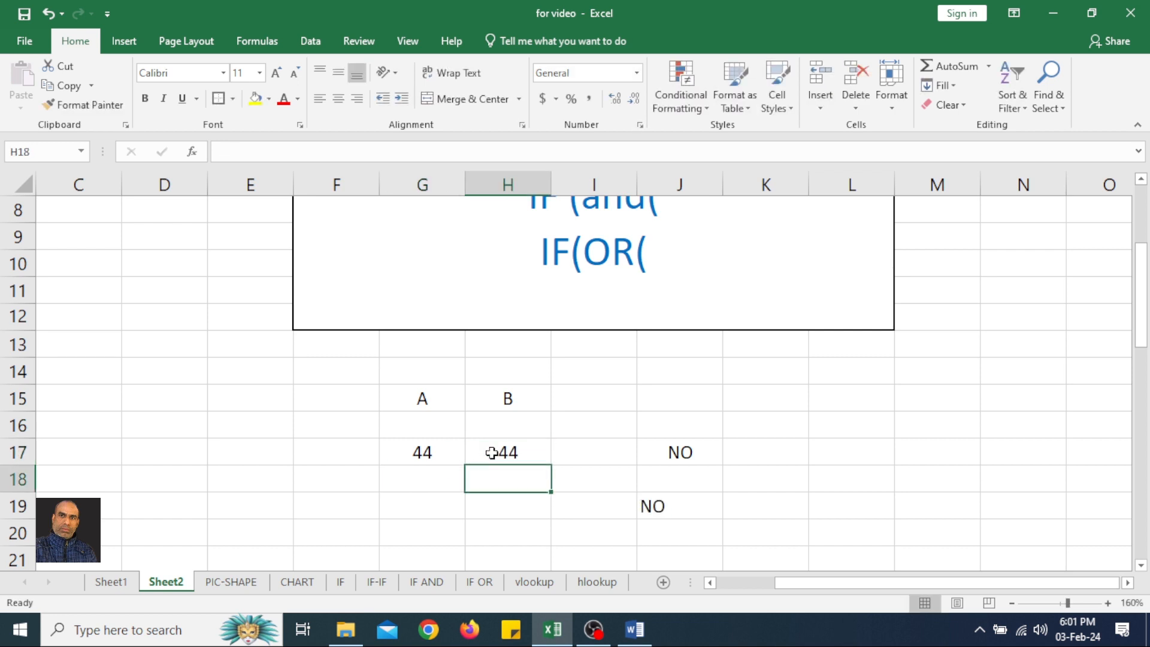
left_click(491, 452)
type("22")
key("Return")
left_click(653, 505)
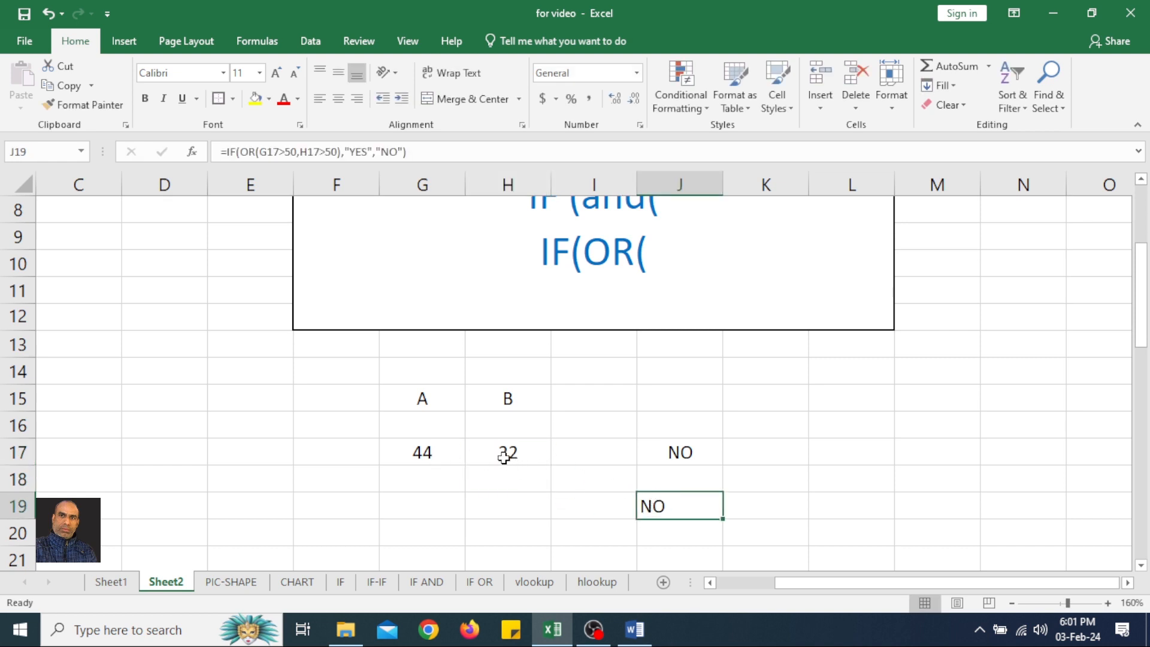
left_click(688, 452)
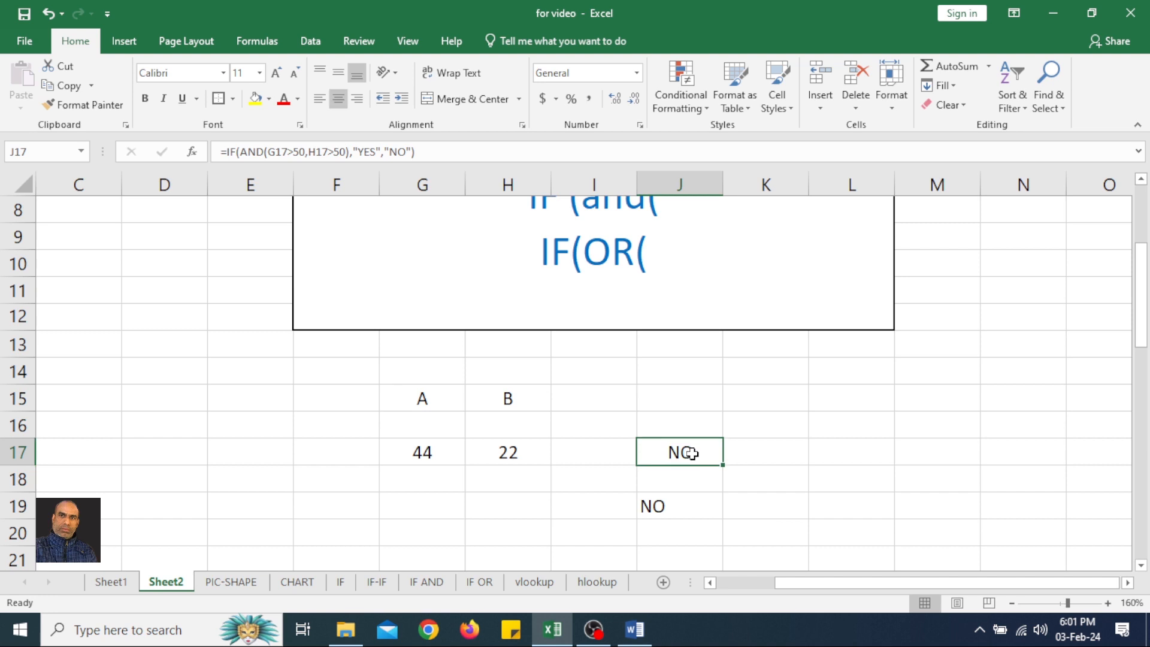
left_click(449, 456)
left_click(525, 456)
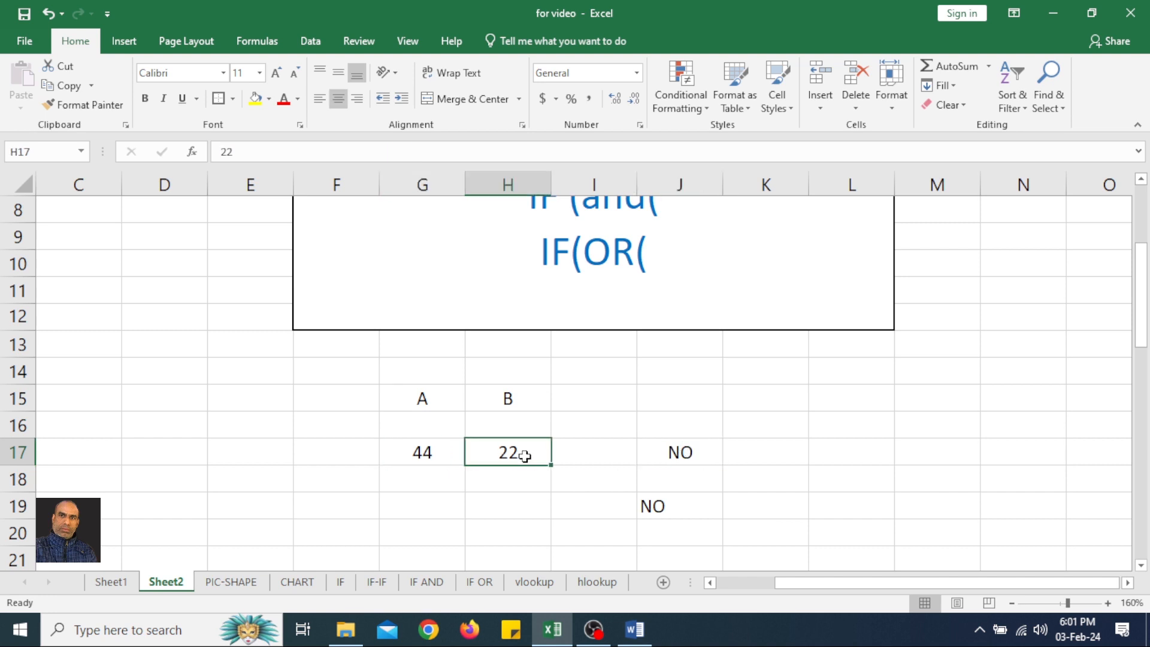
scroll(524, 456, "up", 1)
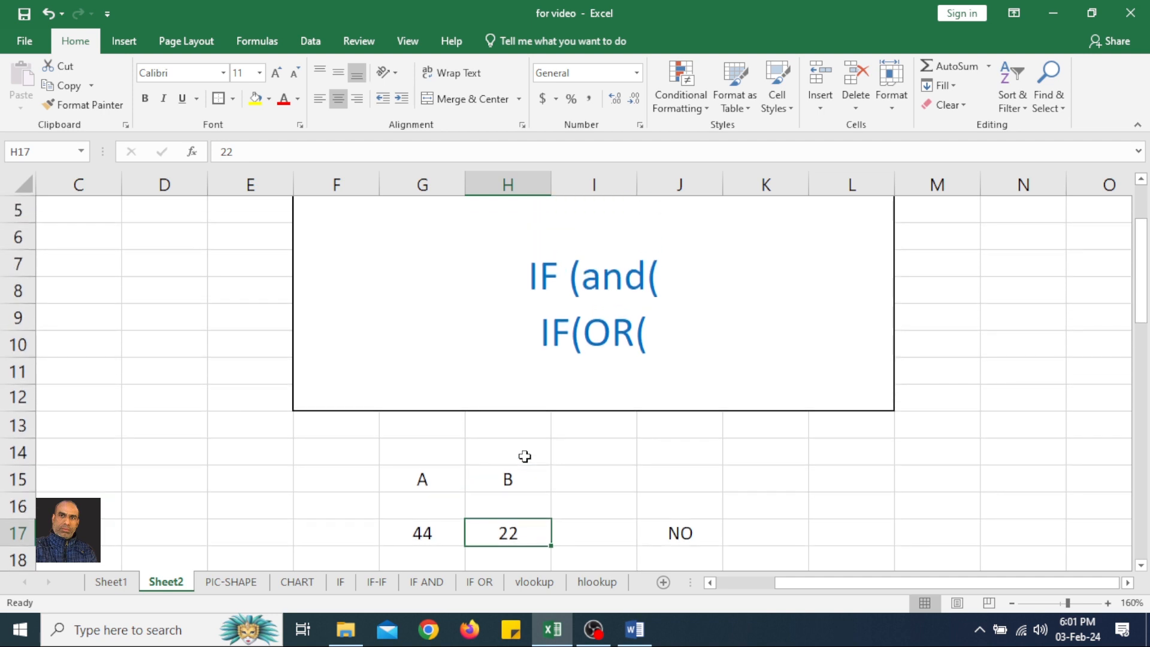
- Clear the existing BONUS results from F3 to F14 on the IF AND sheet
left_click(591, 629)
left_click(426, 582)
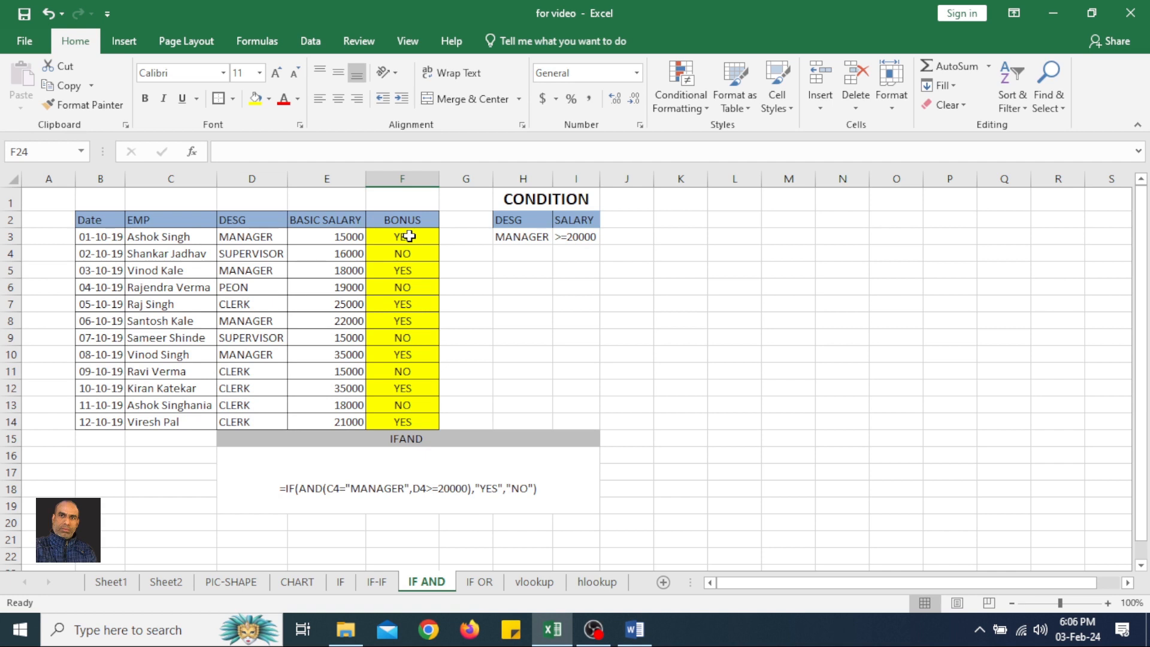
left_click_drag(409, 236, 396, 418)
key("Delete")
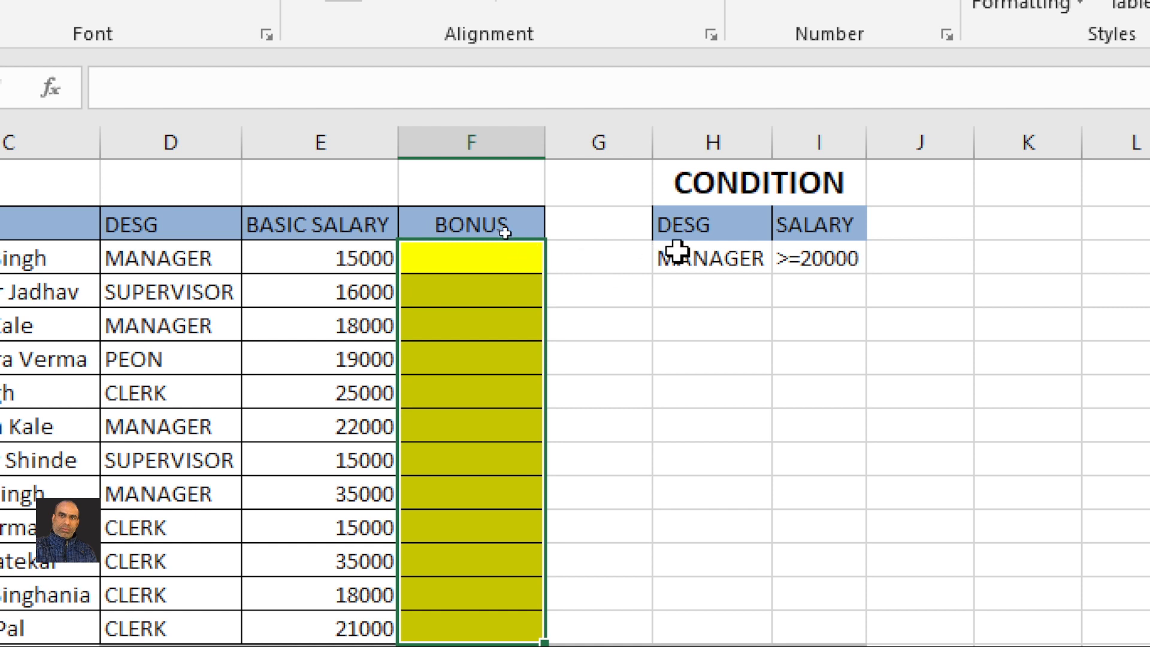
- Enter the formula =IF(AND(D3="MANAGER",E3>=20000),"YES","NO") in BONUS cell F3
left_click(455, 255)
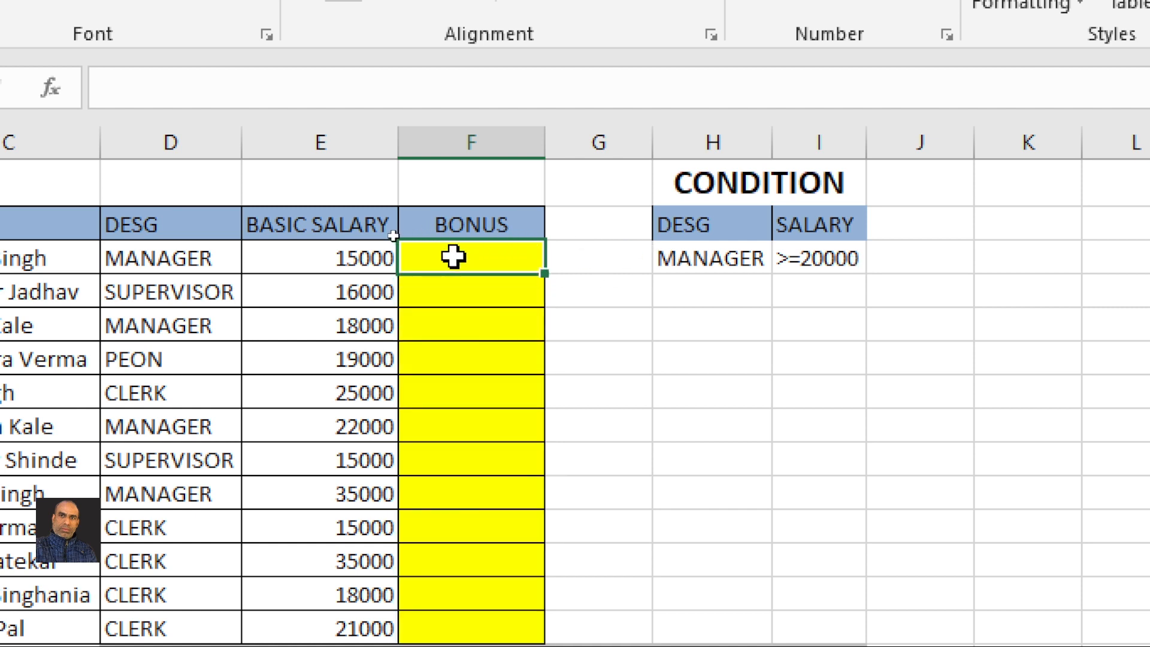
type("=I")
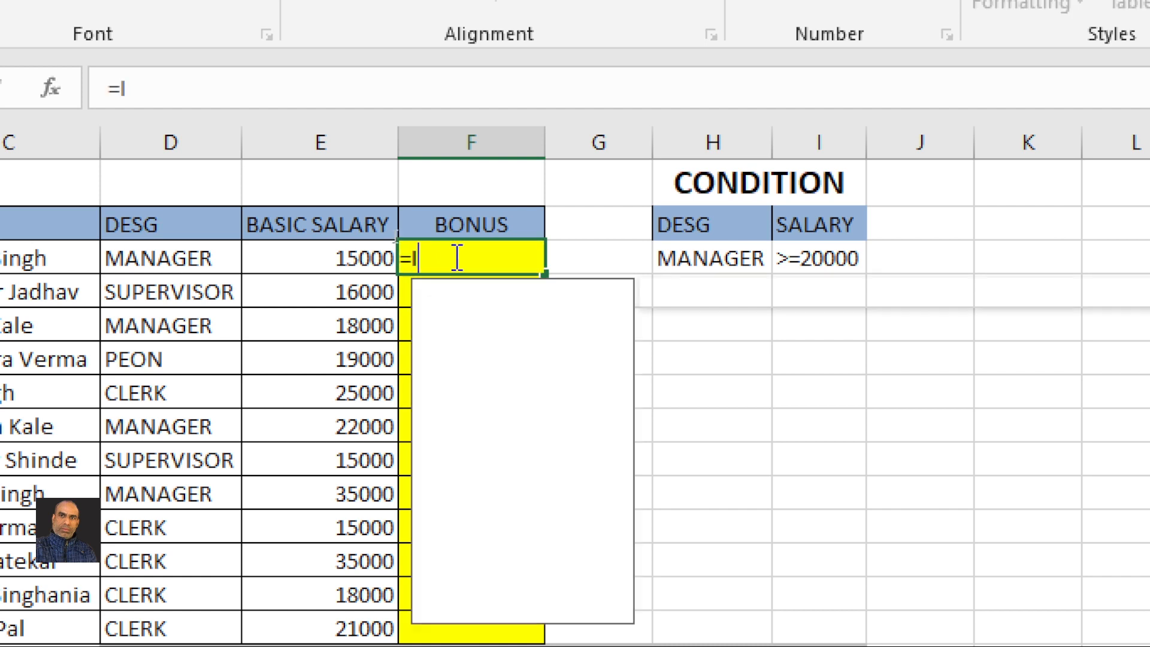
type("F(")
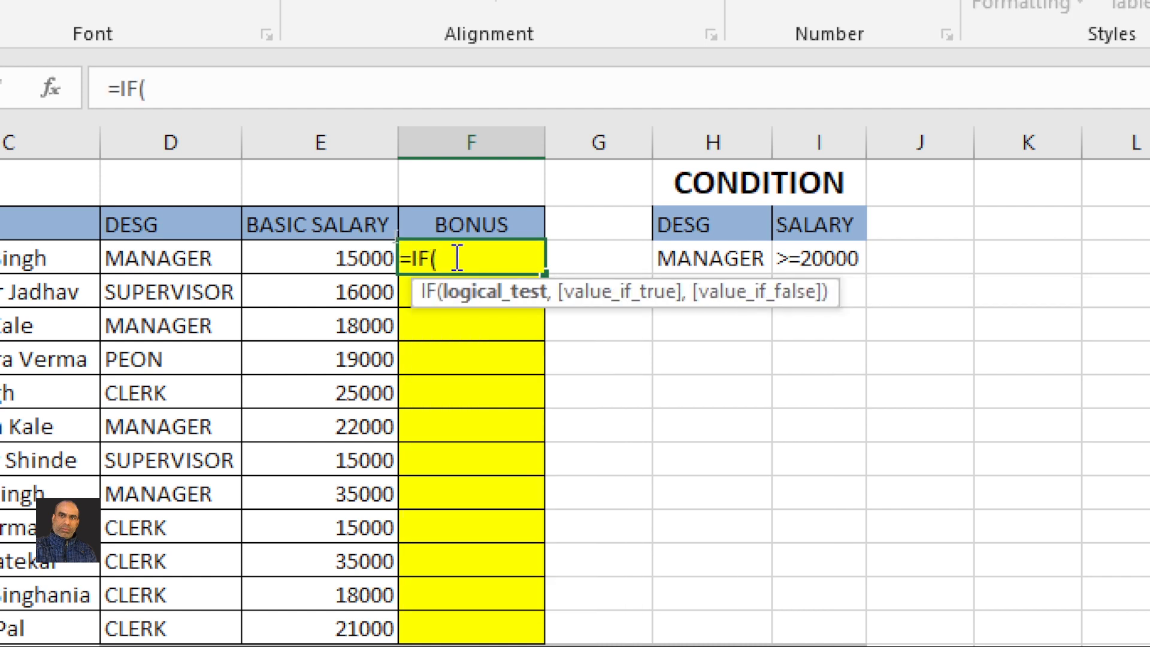
type("AND(")
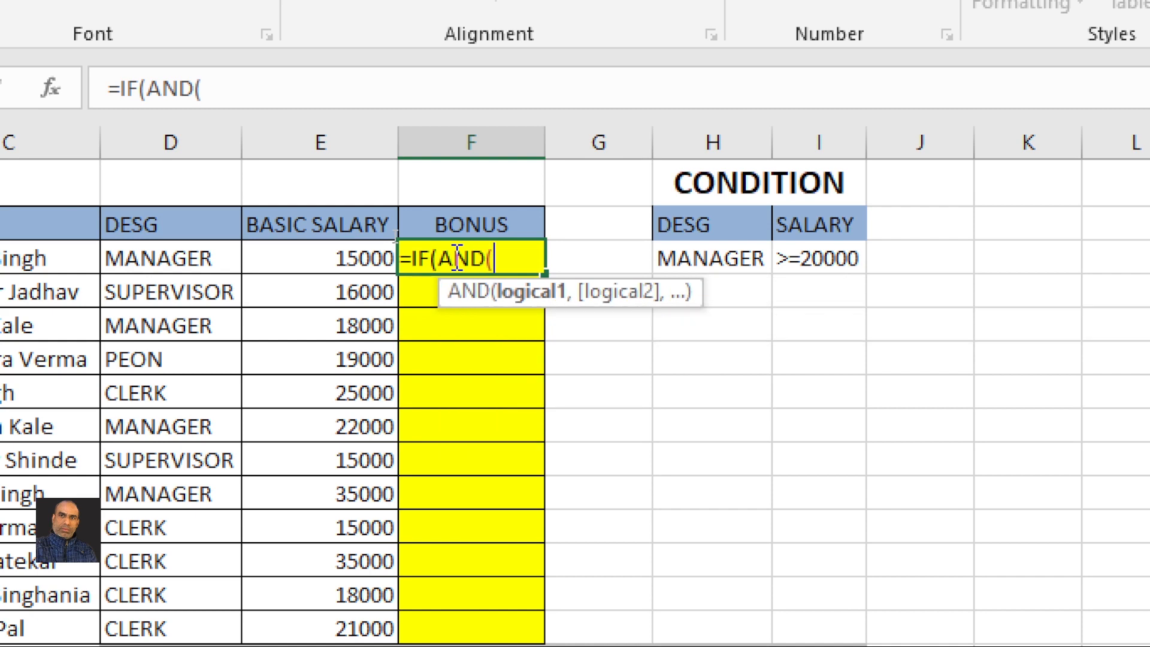
left_click(182, 258)
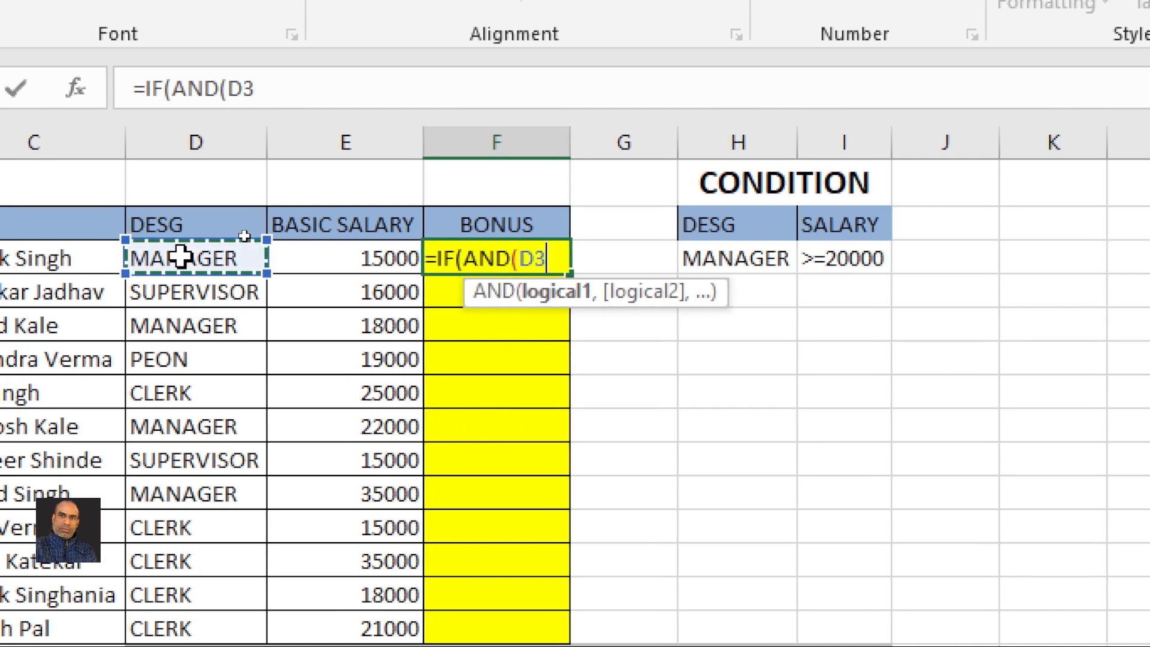
type("=")
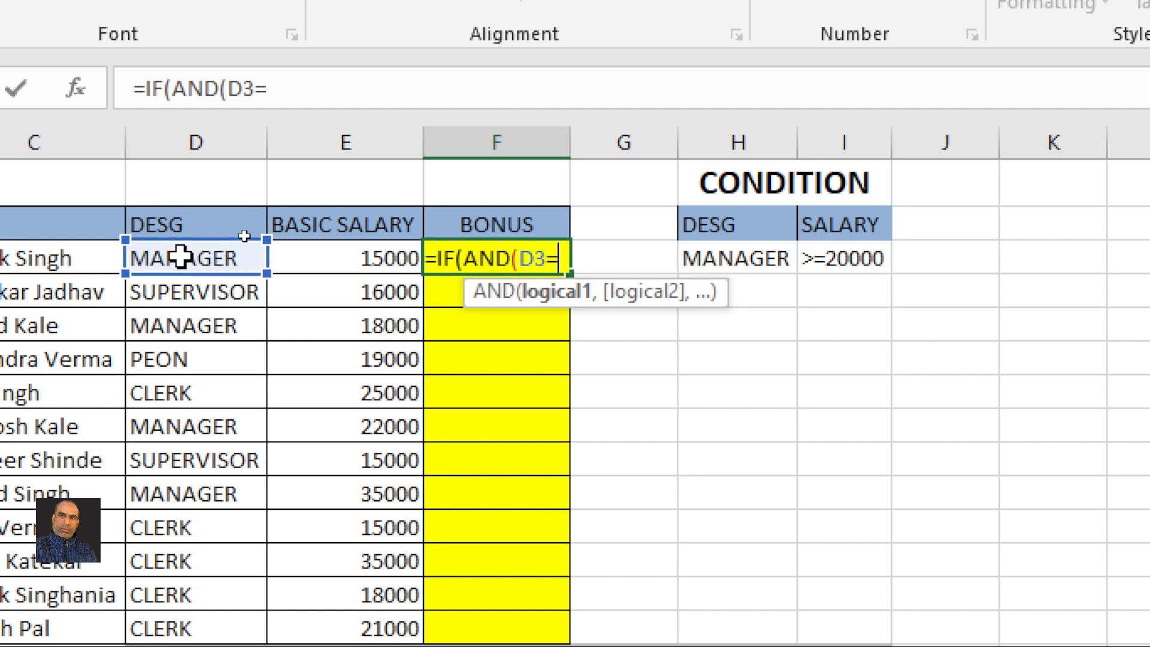
type("\"MANAG")
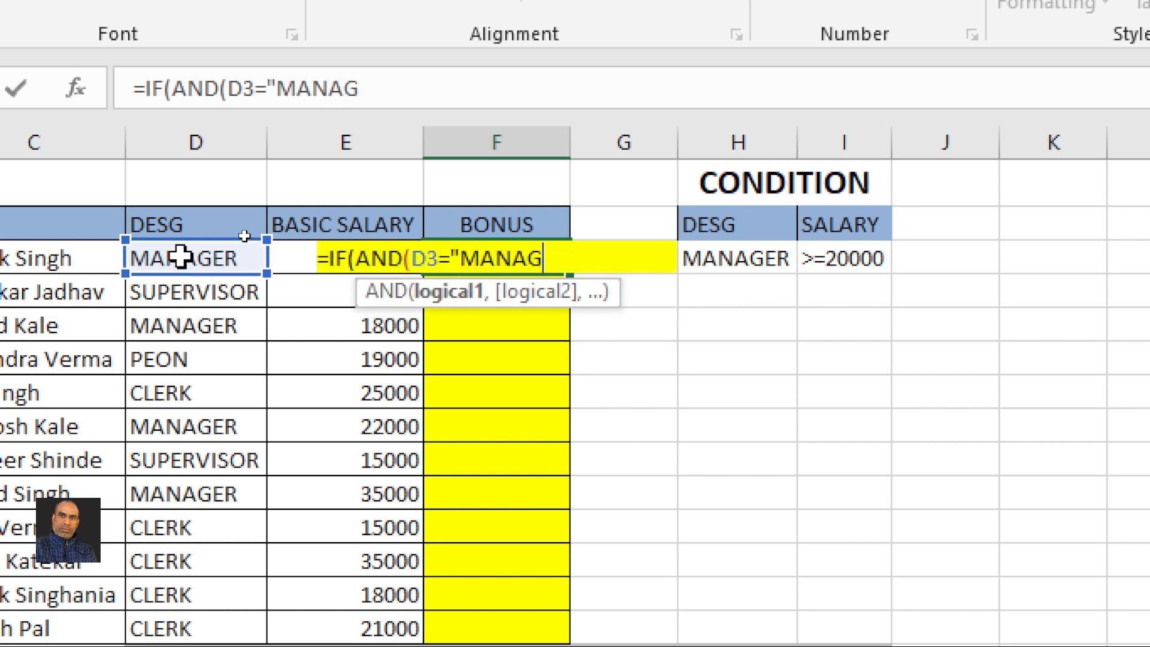
type("ER\"")
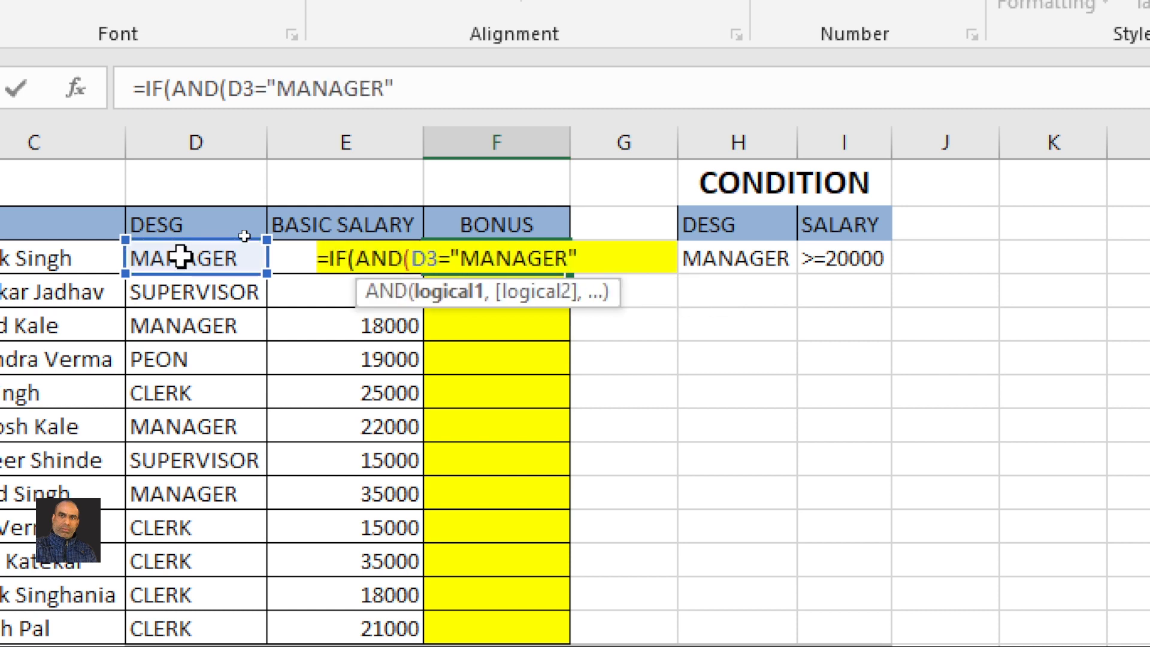
type(",")
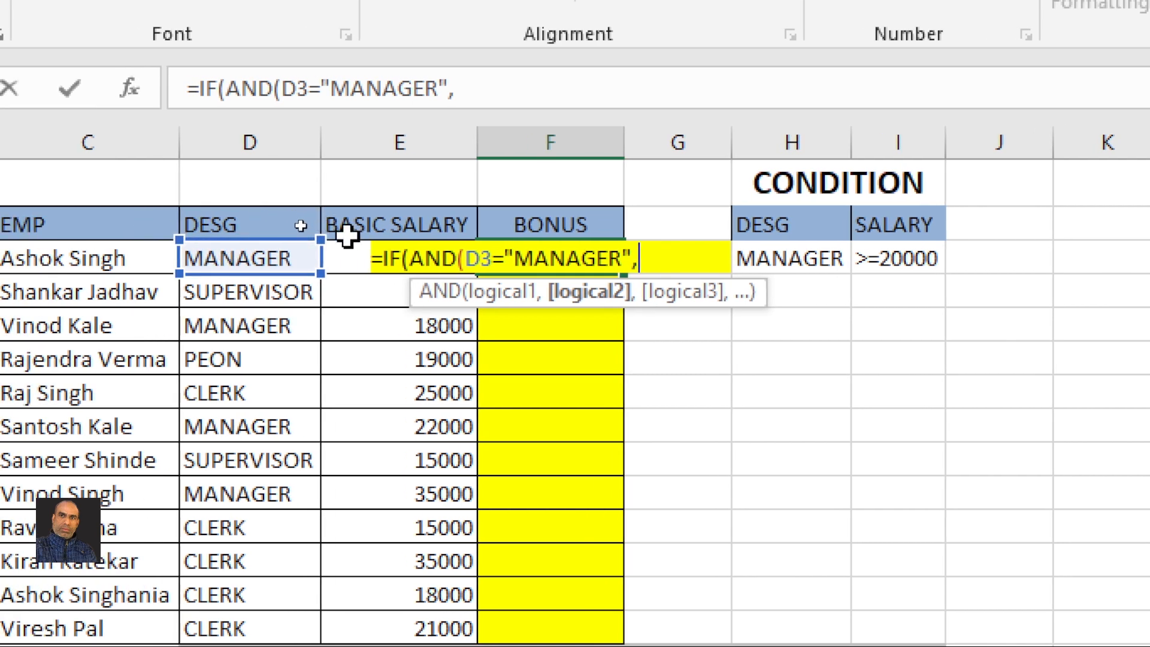
left_click(286, 251)
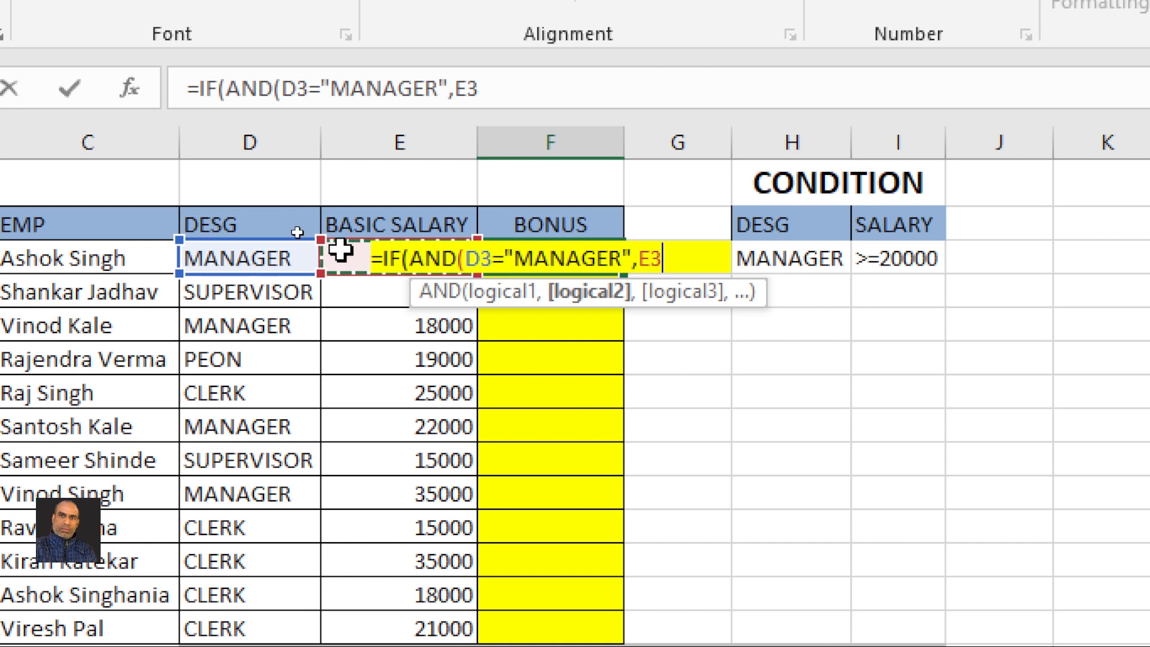
type(">=")
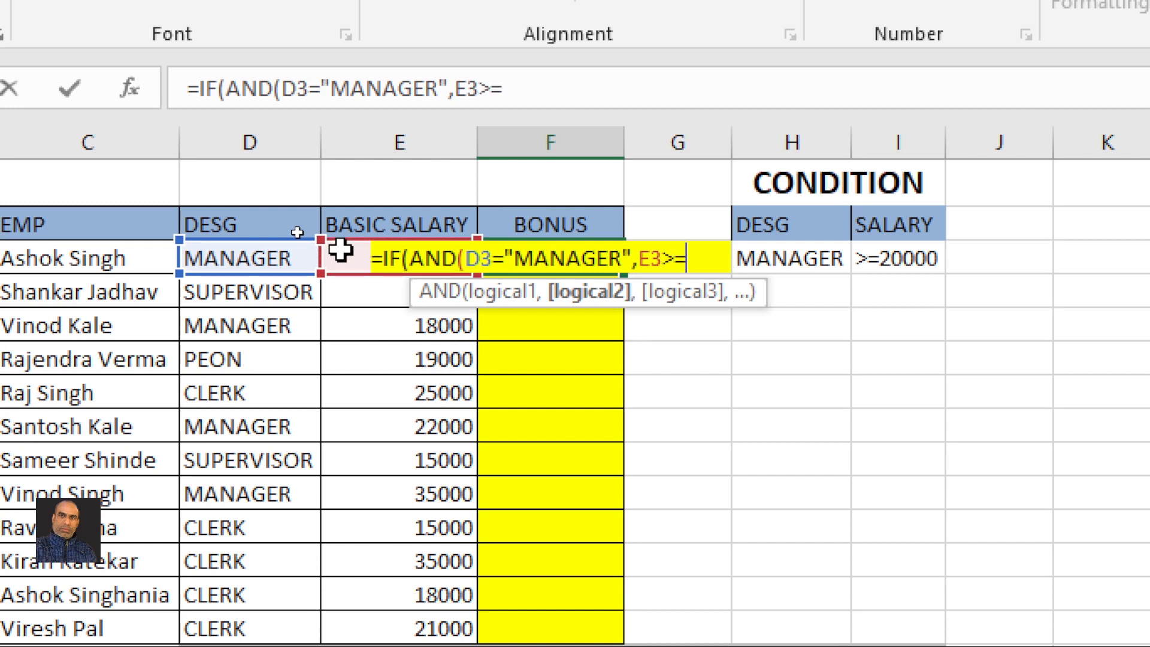
type("20000")
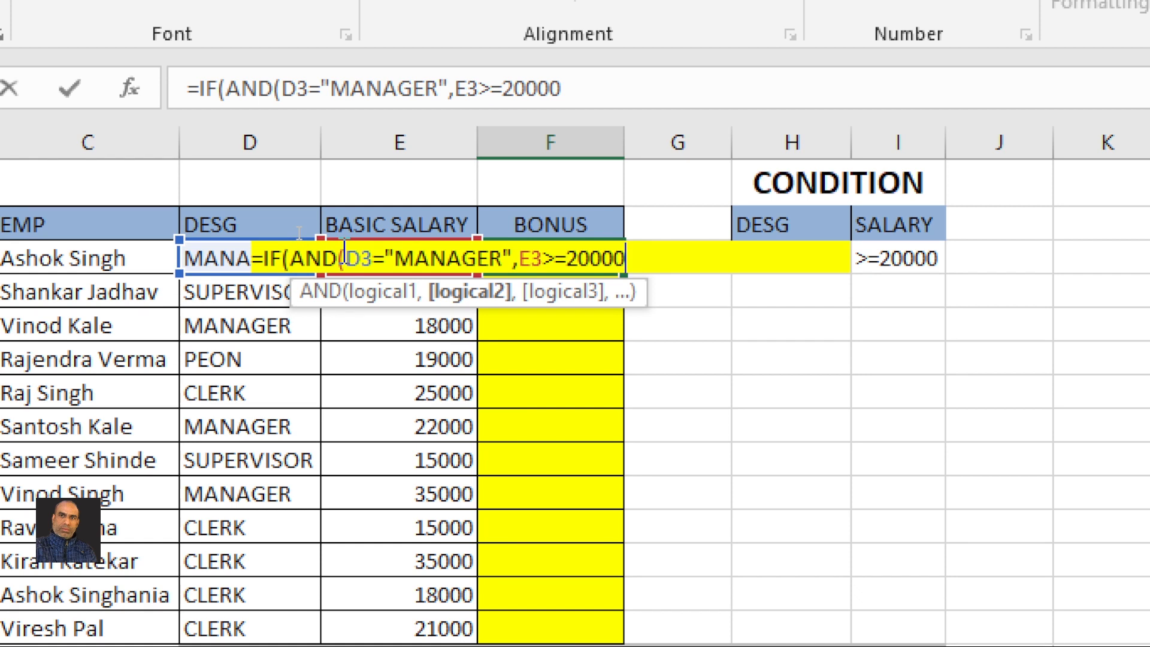
type(")")
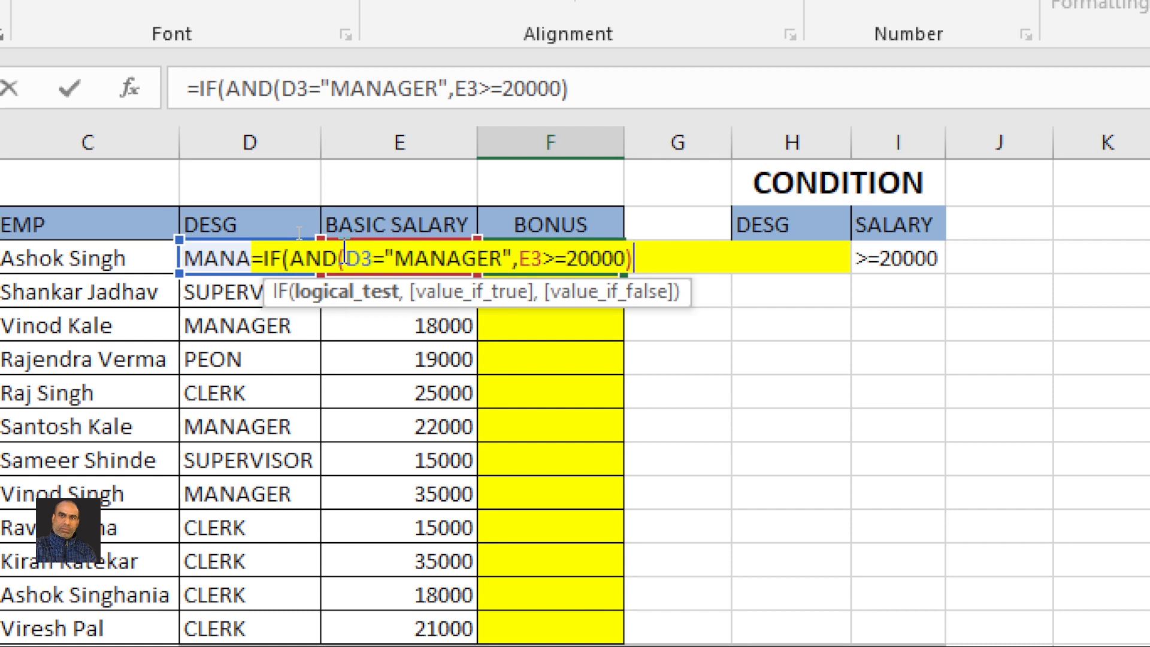
type(",")
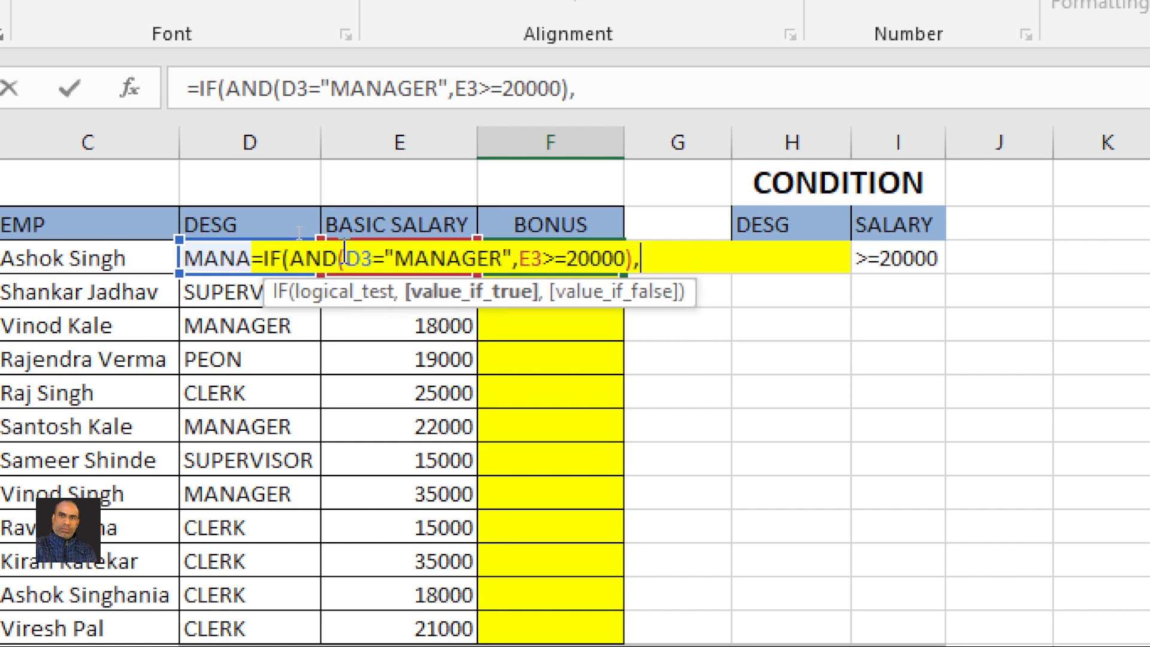
type("\"YES\",")
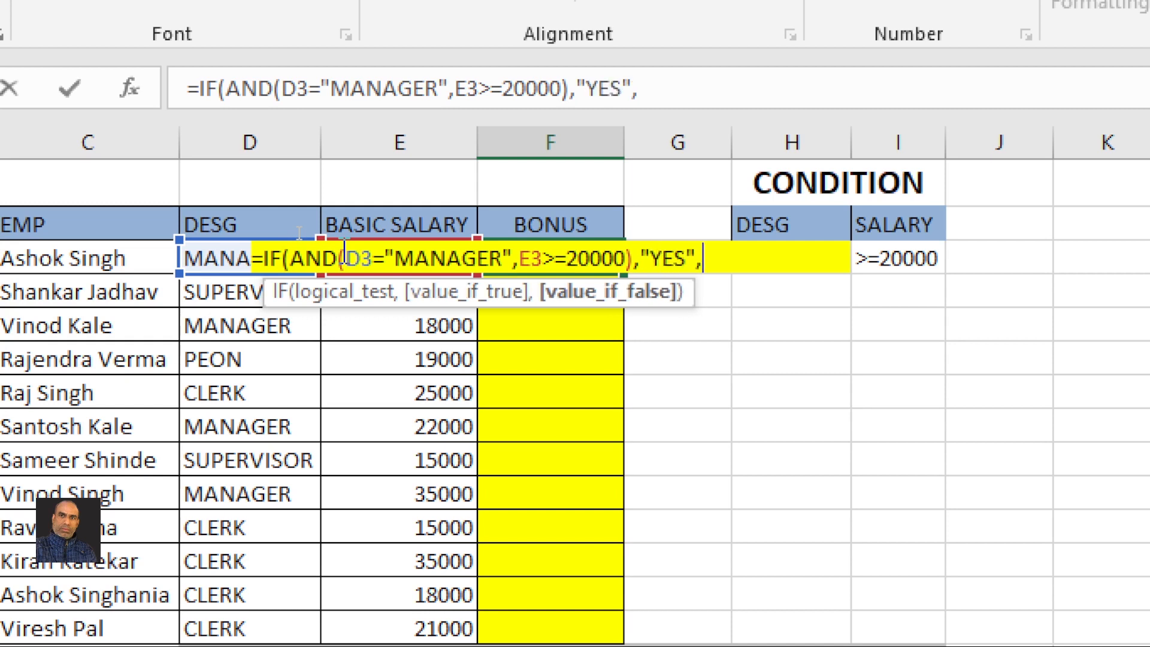
type("\"NO")
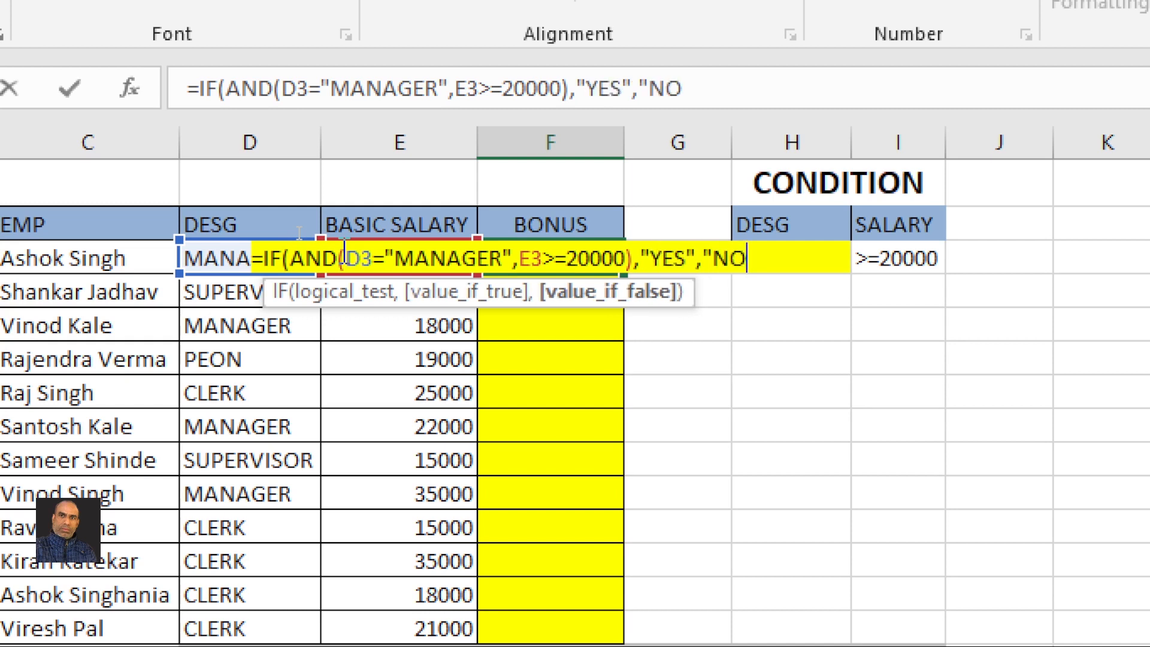
type("\")")
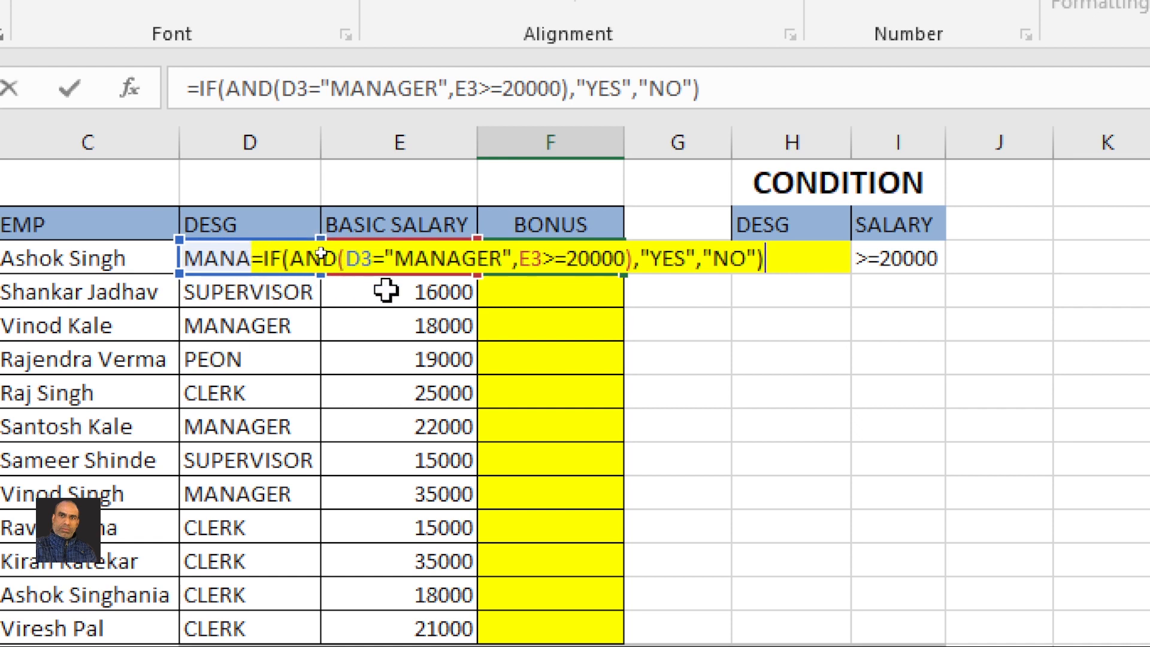
left_click(625, 258)
key("Return")
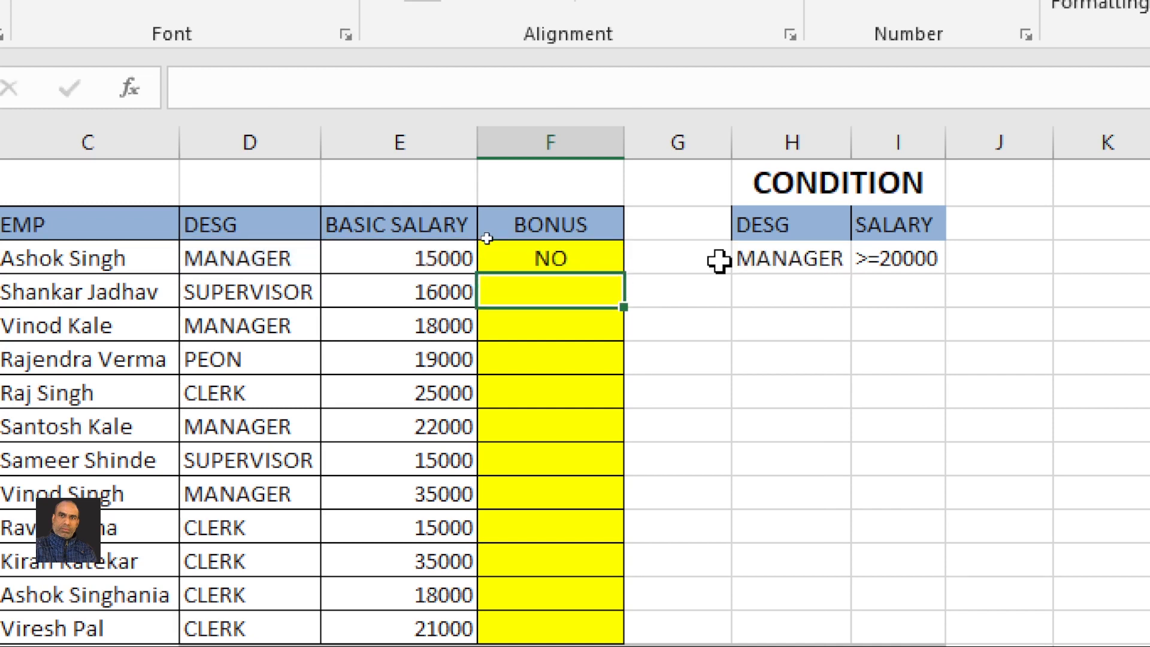
- Fill the bonus formula from F3 down to F14 for all the employees
left_click(557, 259)
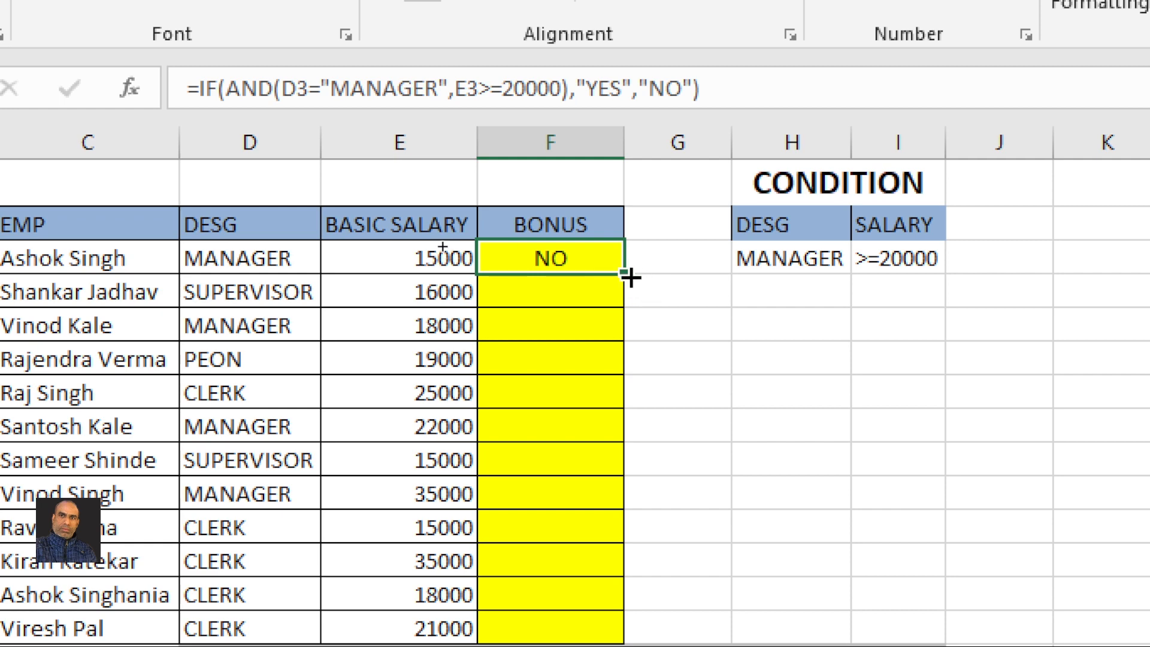
left_click_drag(629, 275, 609, 634)
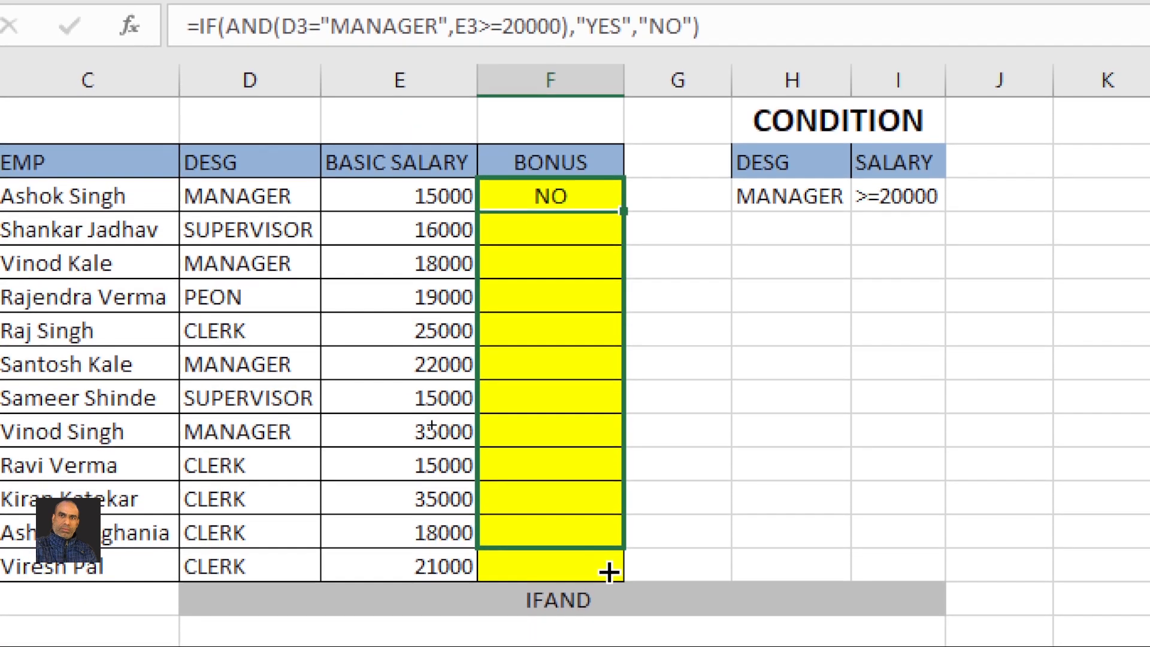
left_click_drag(609, 572, 609, 569)
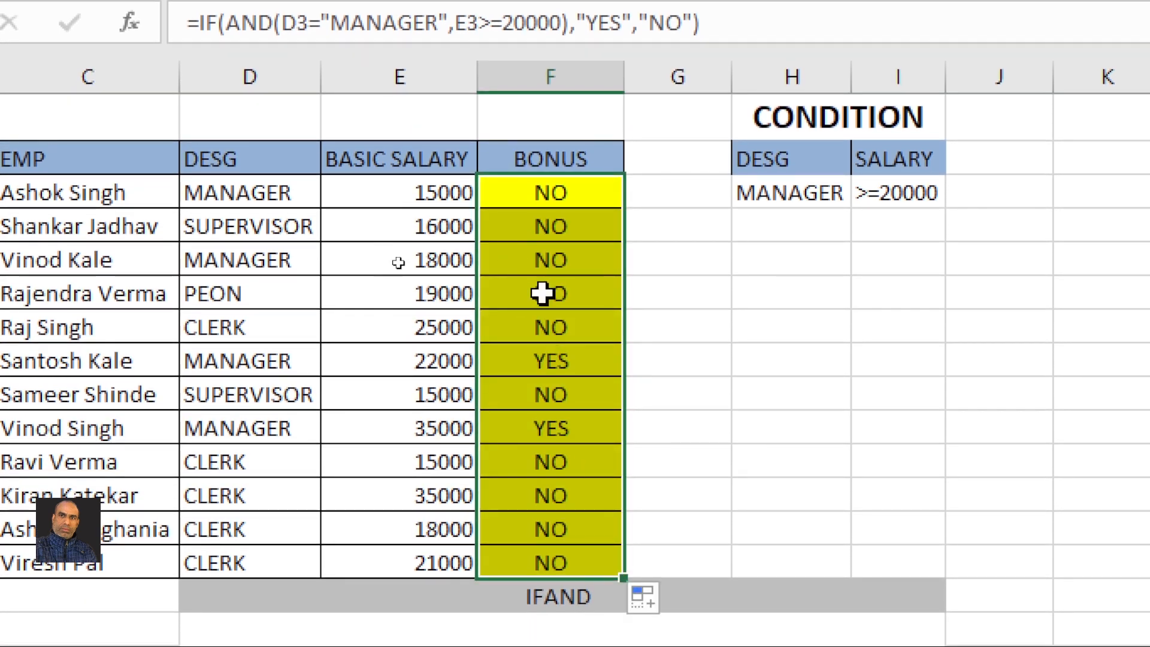
- Check the designation, basic salary and bonus result in rows 3 and 7 against the MANAGER and >=20000 condition
left_click(203, 192)
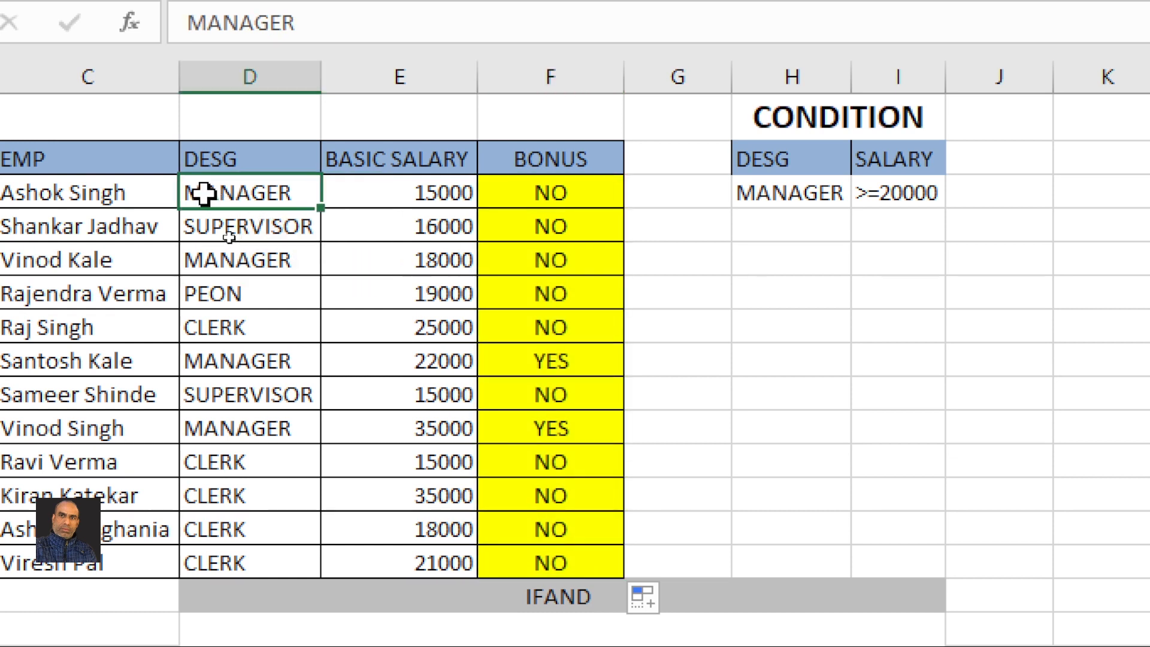
left_click(429, 191)
left_click(575, 180)
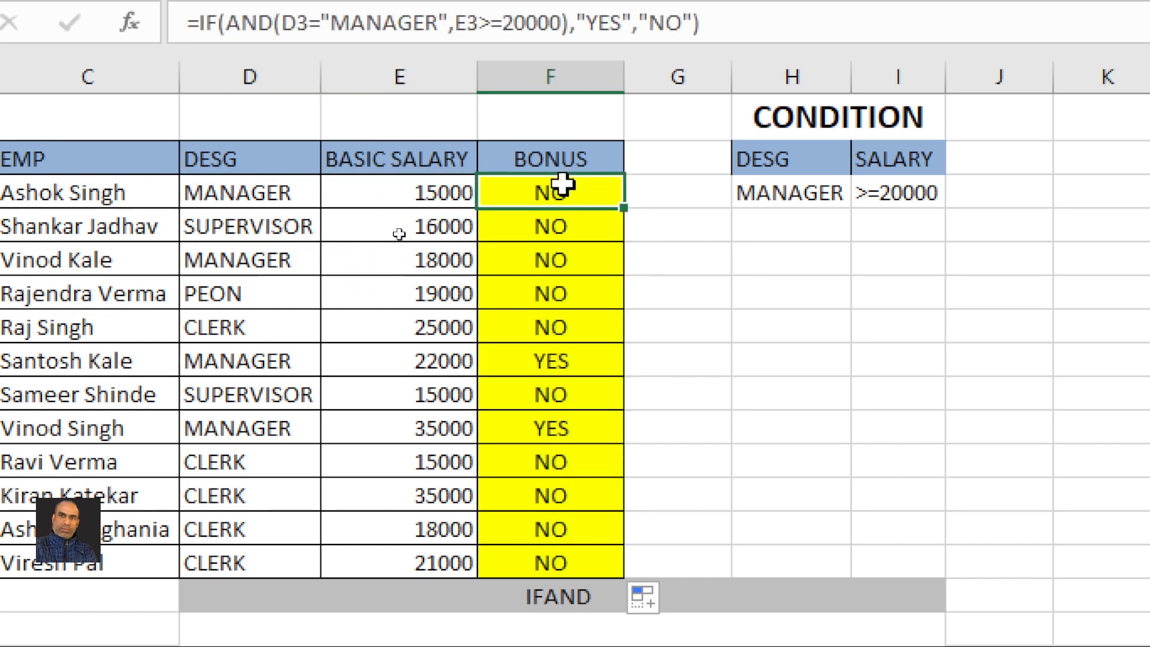
left_click(436, 334)
left_click(239, 333)
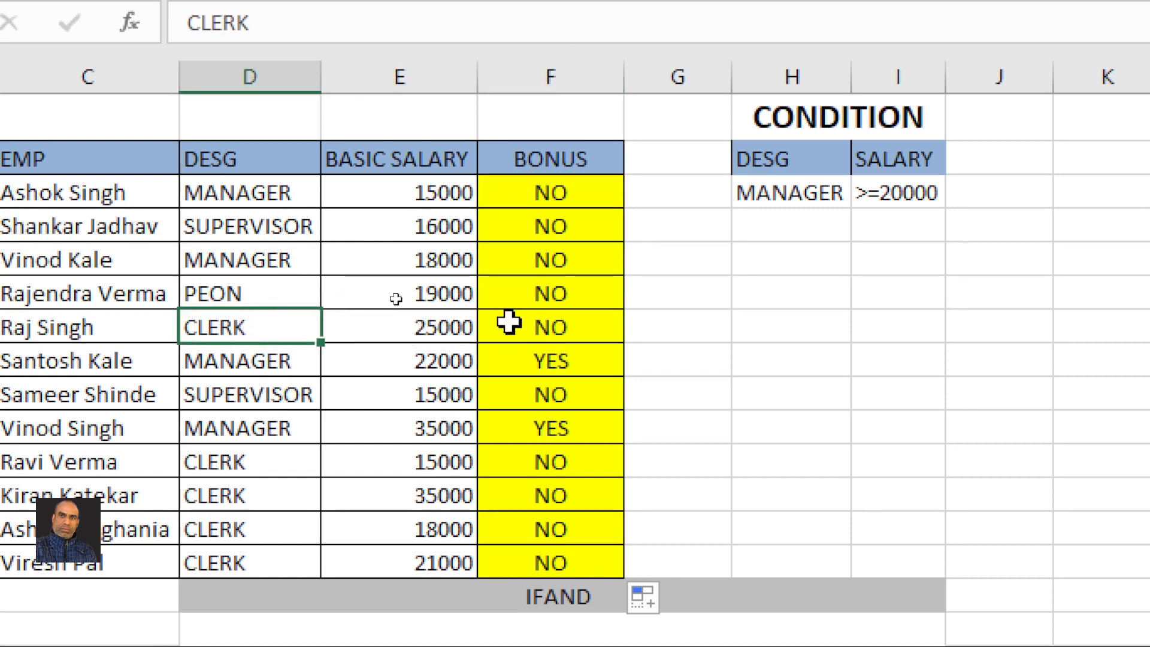
left_click(539, 314)
- Check the designation, basic salary and bonus formula of the managers in rows 8 and 10 against both conditions
left_click(236, 367)
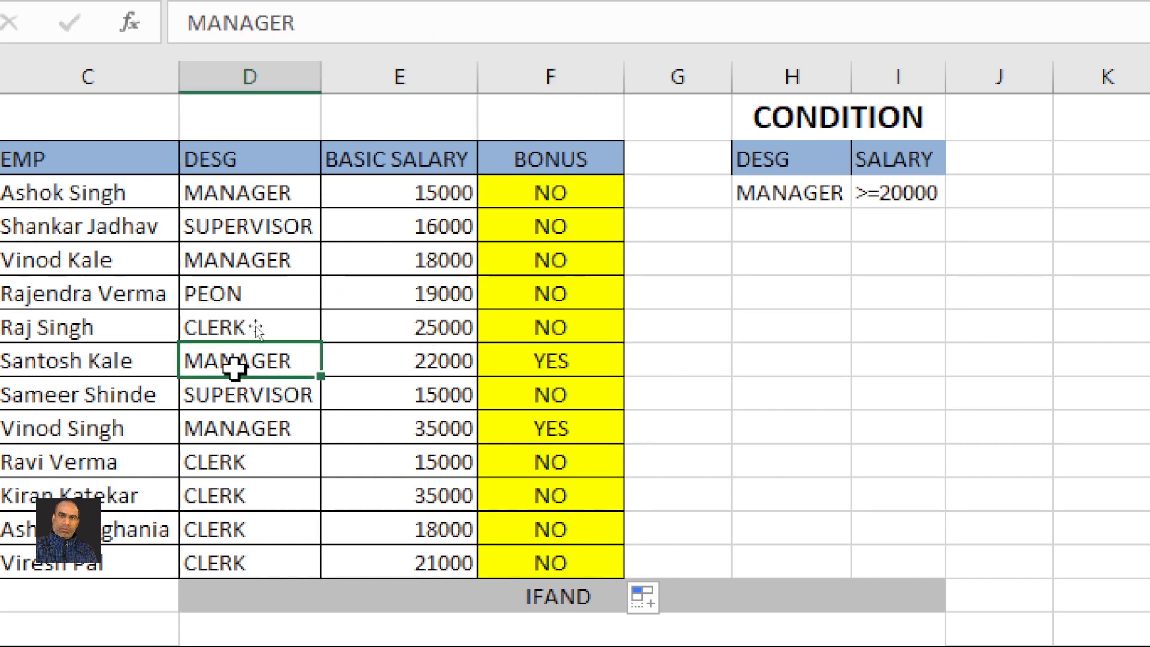
left_click(397, 361)
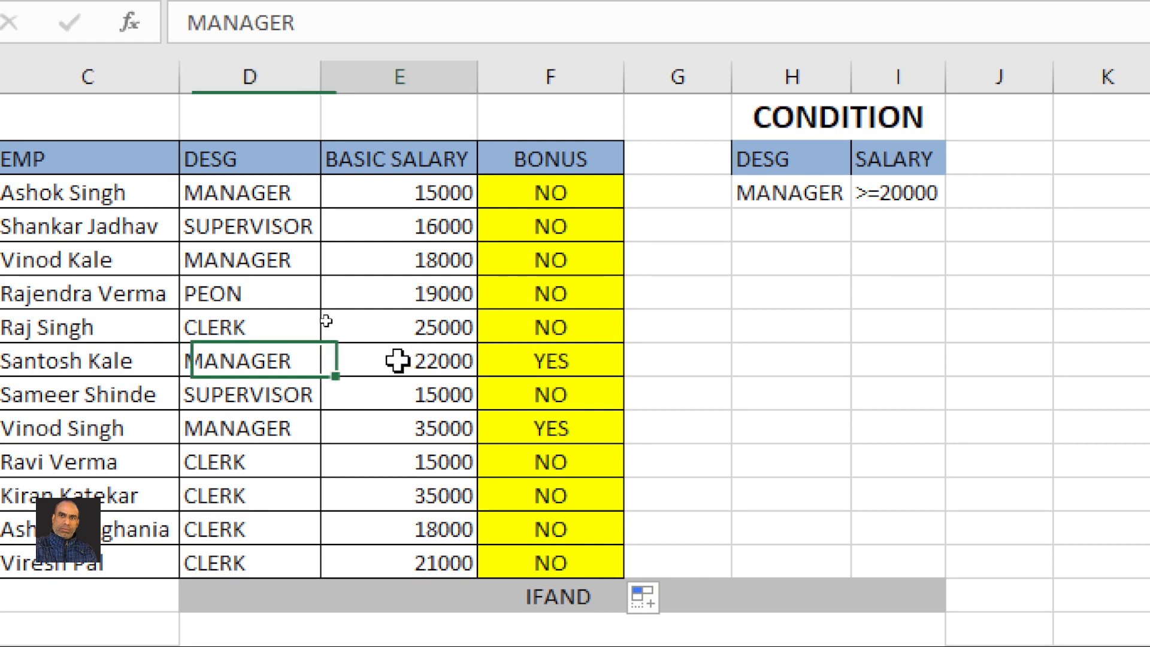
left_click(544, 360)
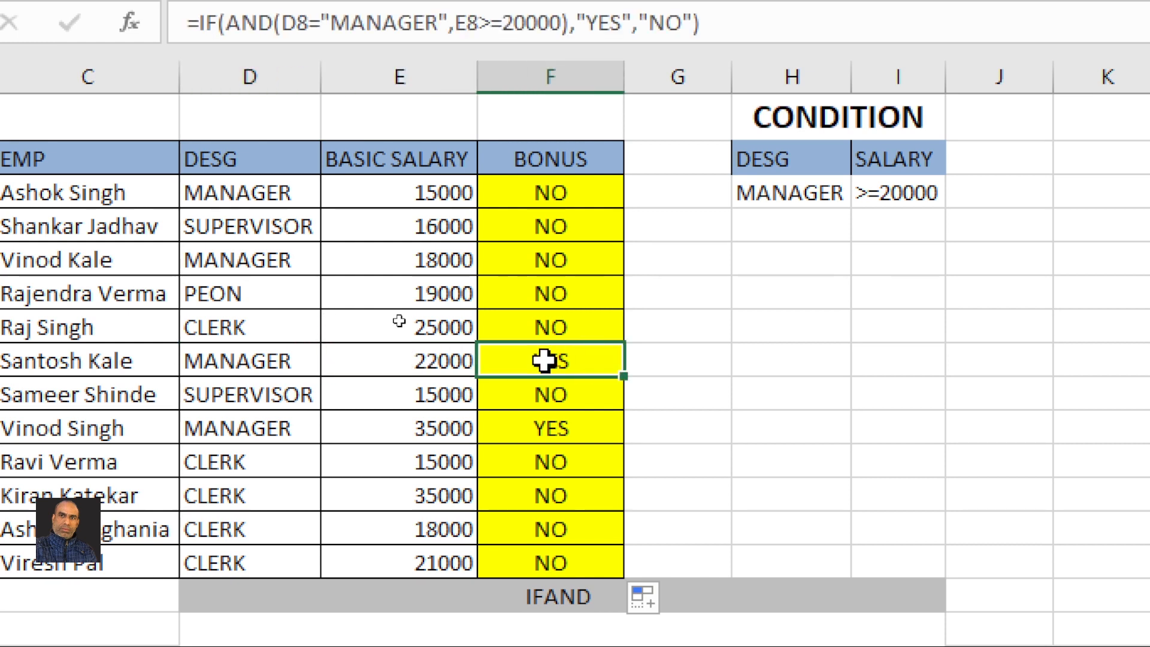
left_click(281, 360)
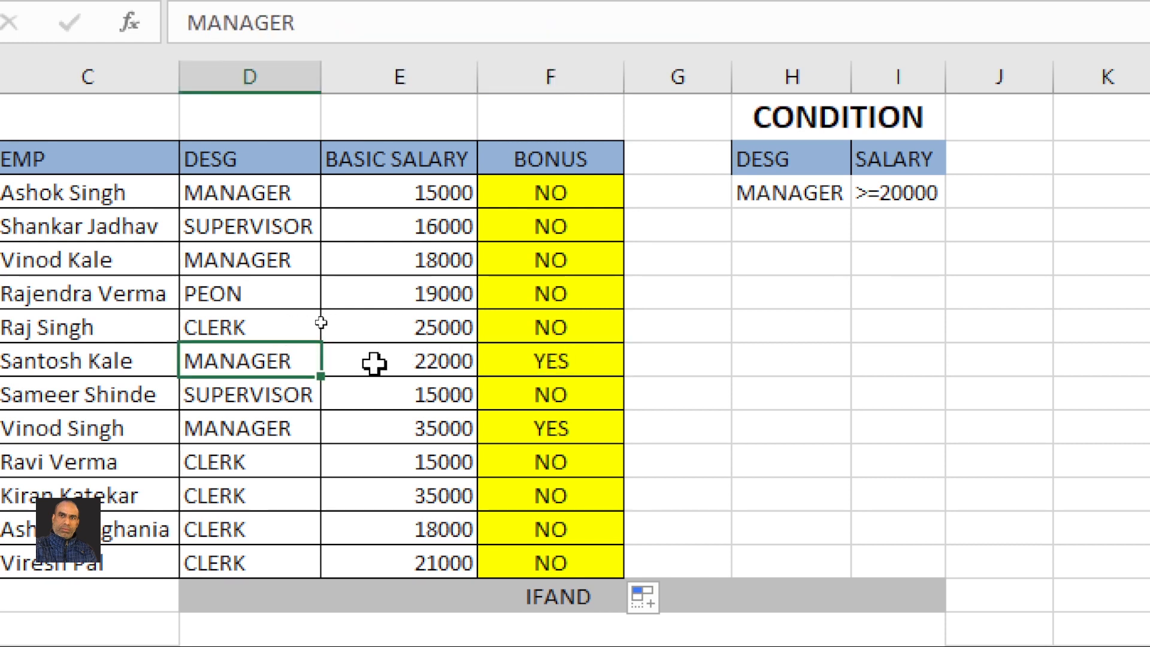
left_click(395, 361)
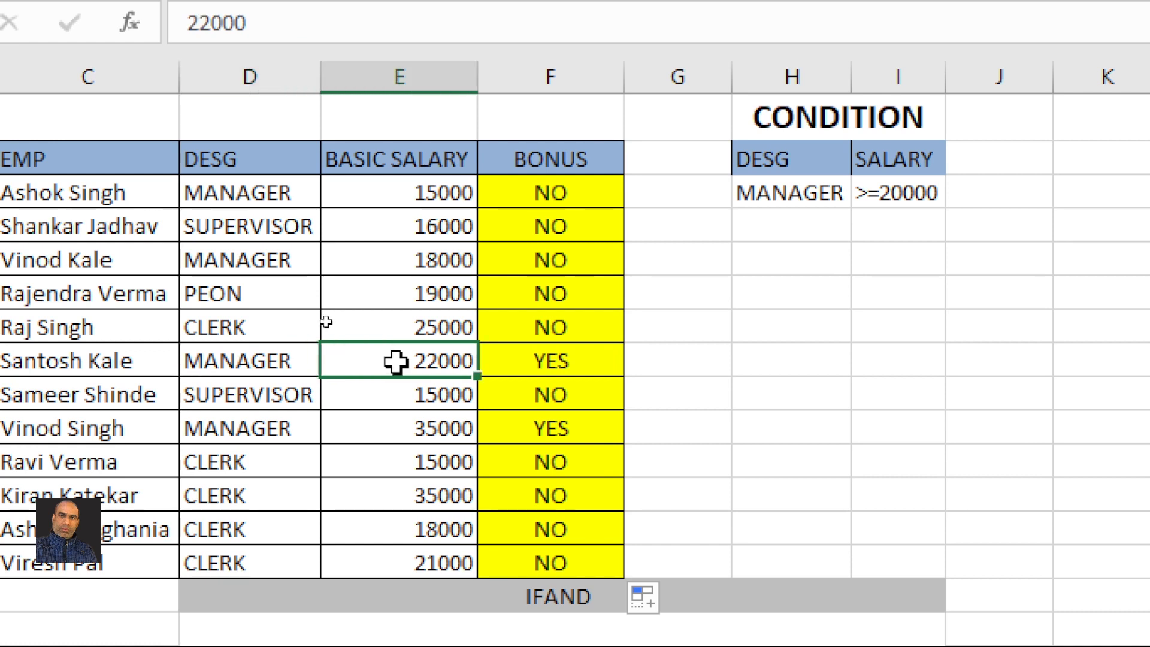
left_click(255, 426)
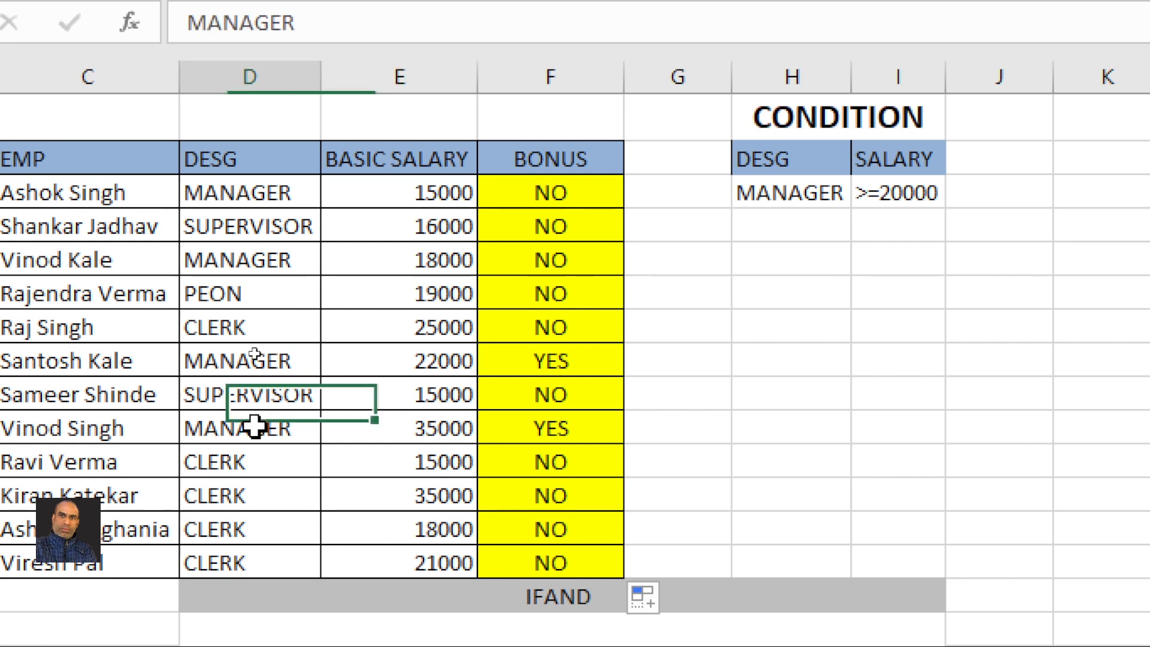
left_click(385, 426)
left_click(510, 426)
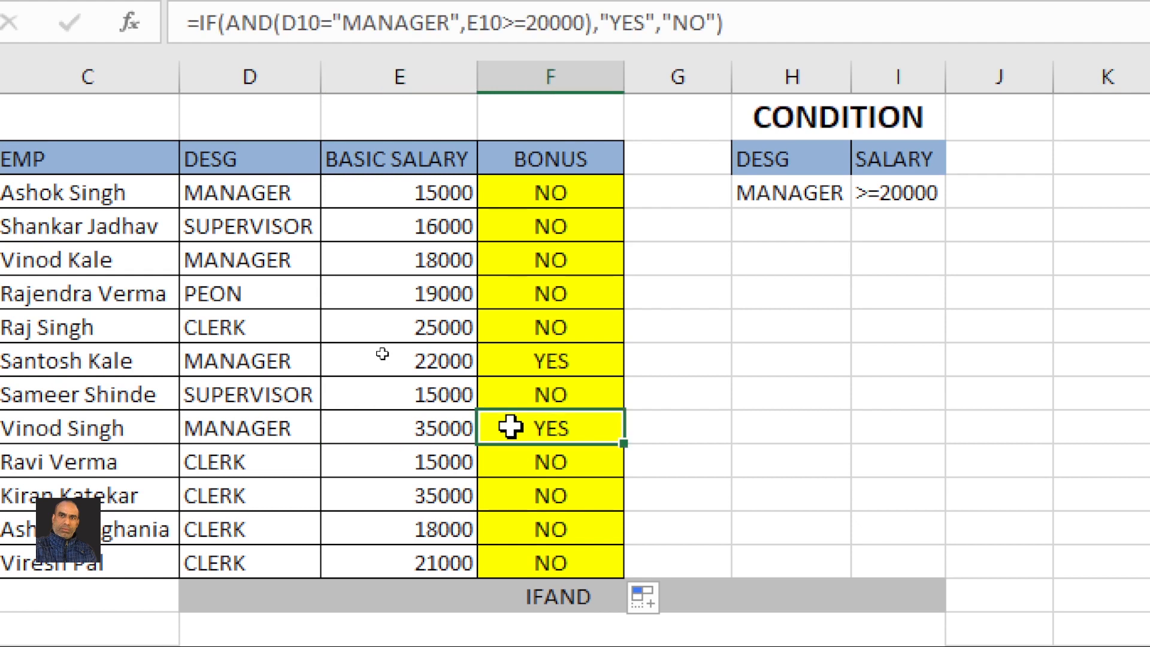
left_click(290, 433)
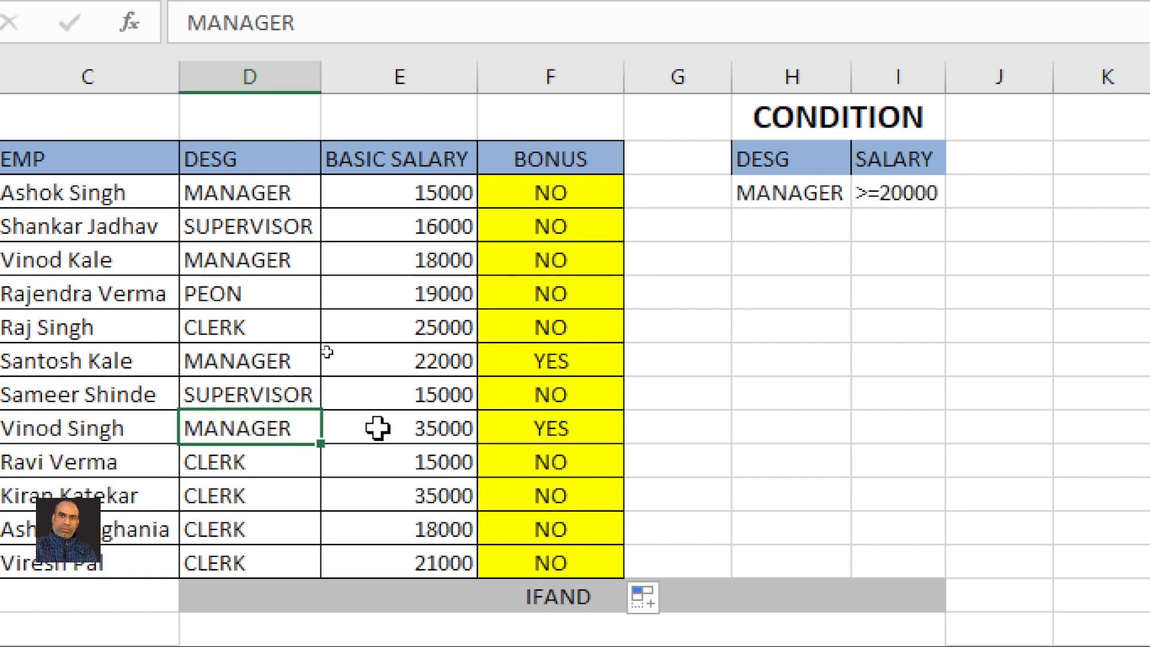
left_click(426, 429)
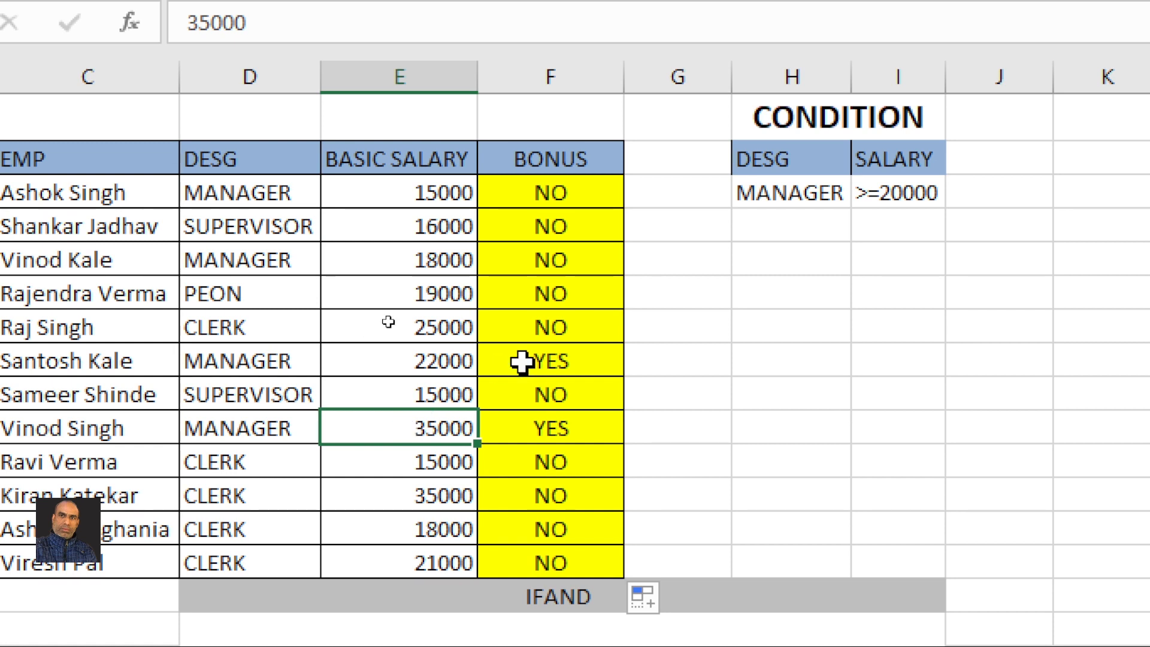
- Copy the BONUS header from F2 into G2 to head a second bonus column
left_click(660, 158)
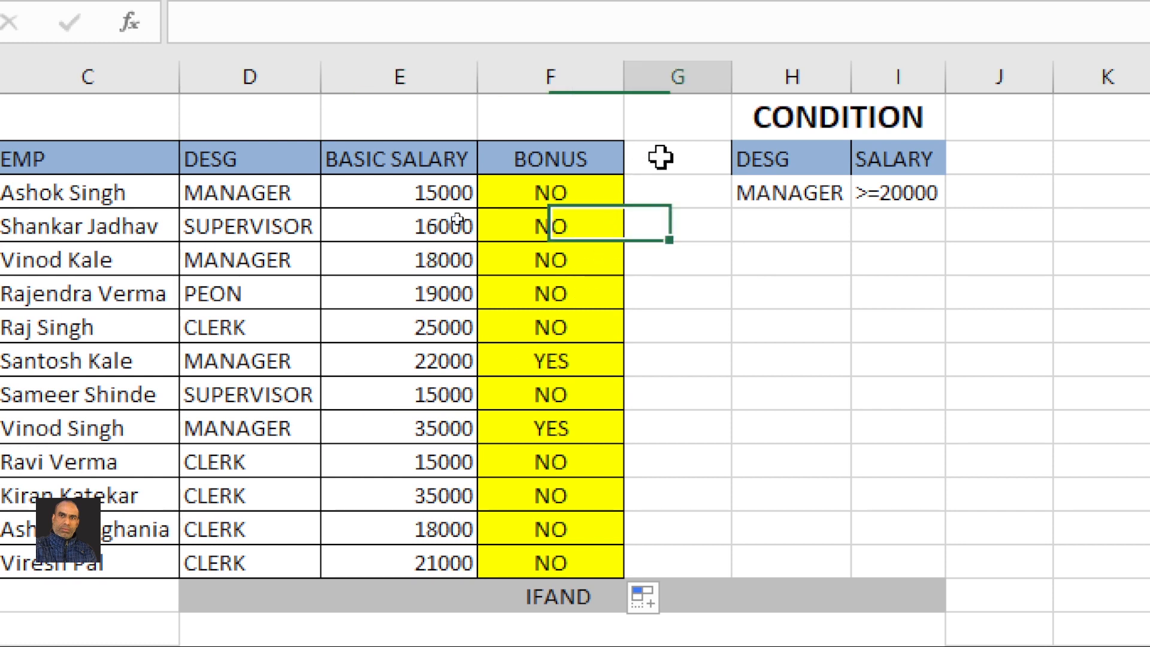
left_click(571, 157)
key("ctrl+c")
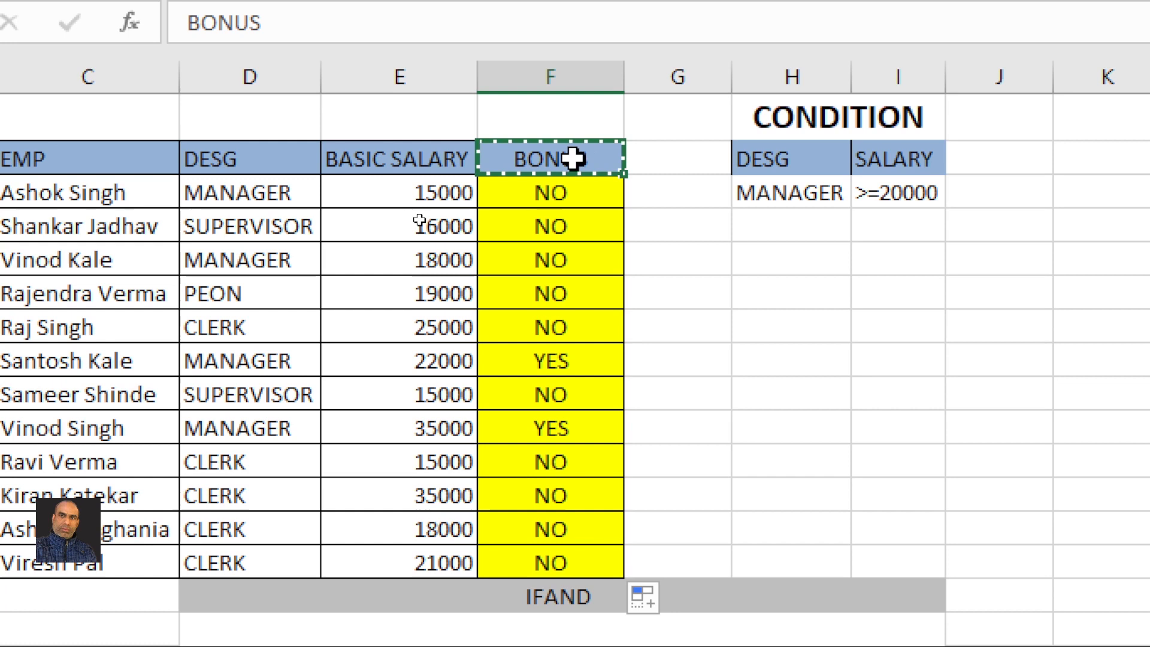
left_click(696, 159)
key("ctrl+v")
left_click(687, 197)
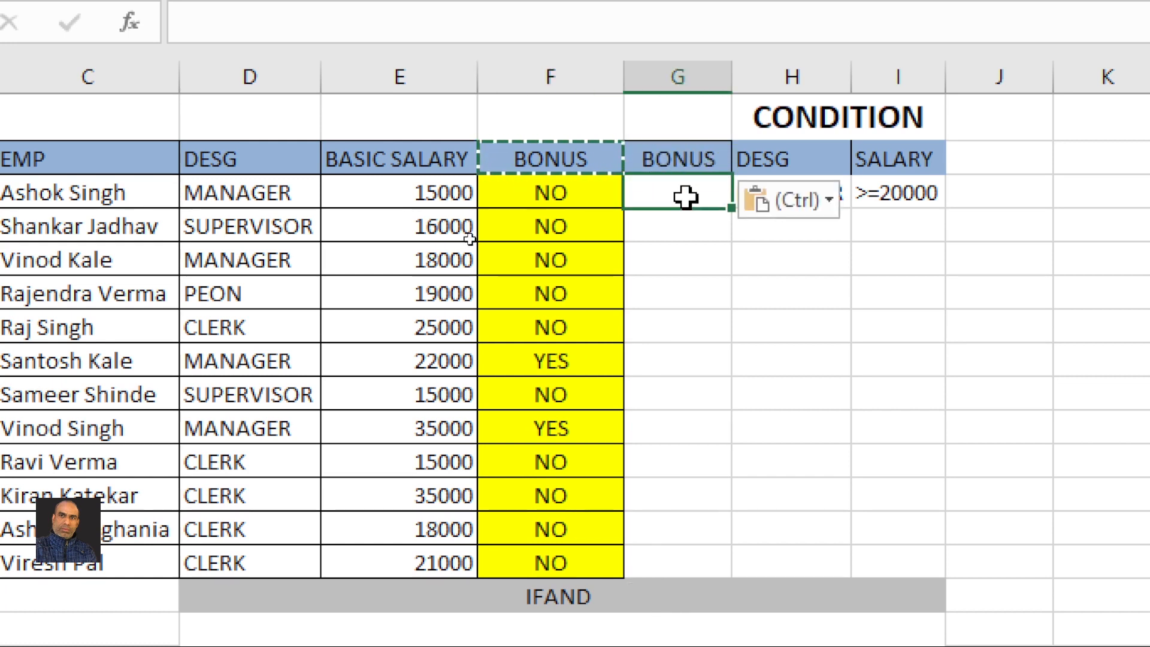
key("Escape")
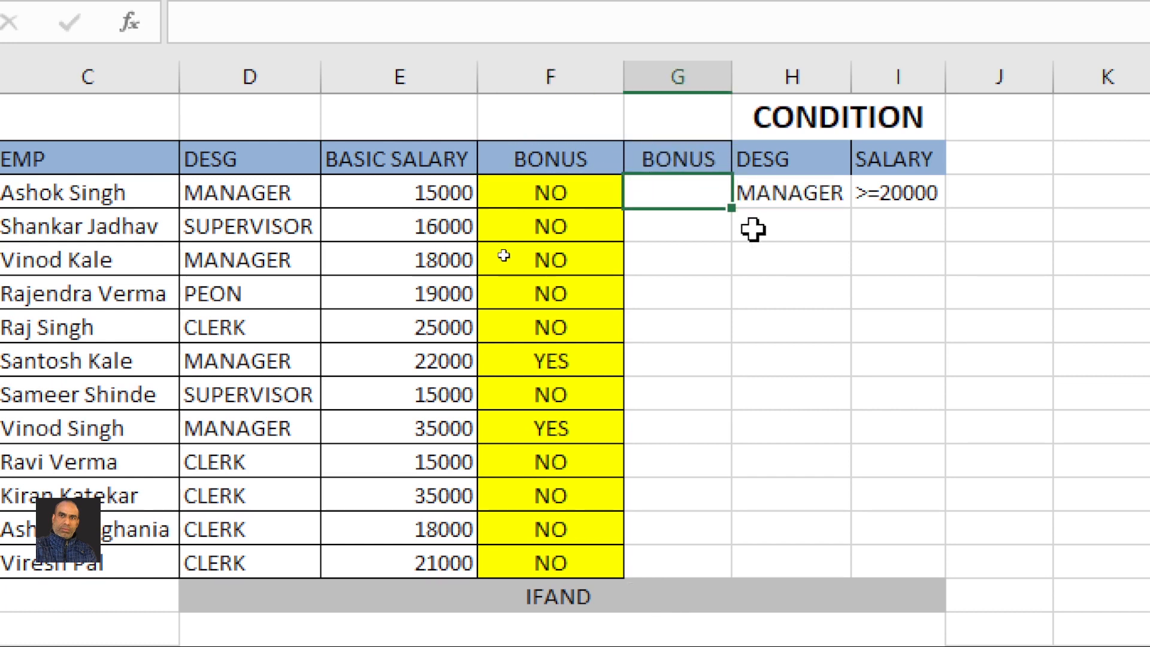
- Enter the formula =IF(OR(D3="MANAGER",E3>=20000),"YES","NO") in cell G3 of the second BONUS column
type("=IF")
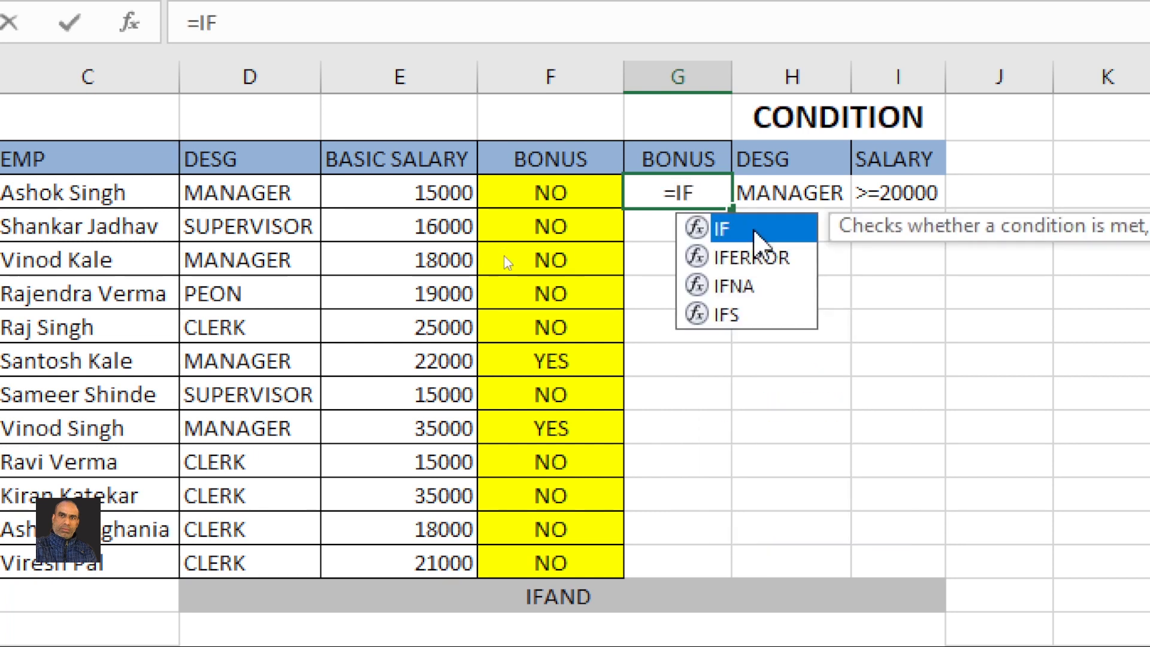
double_click(755, 233)
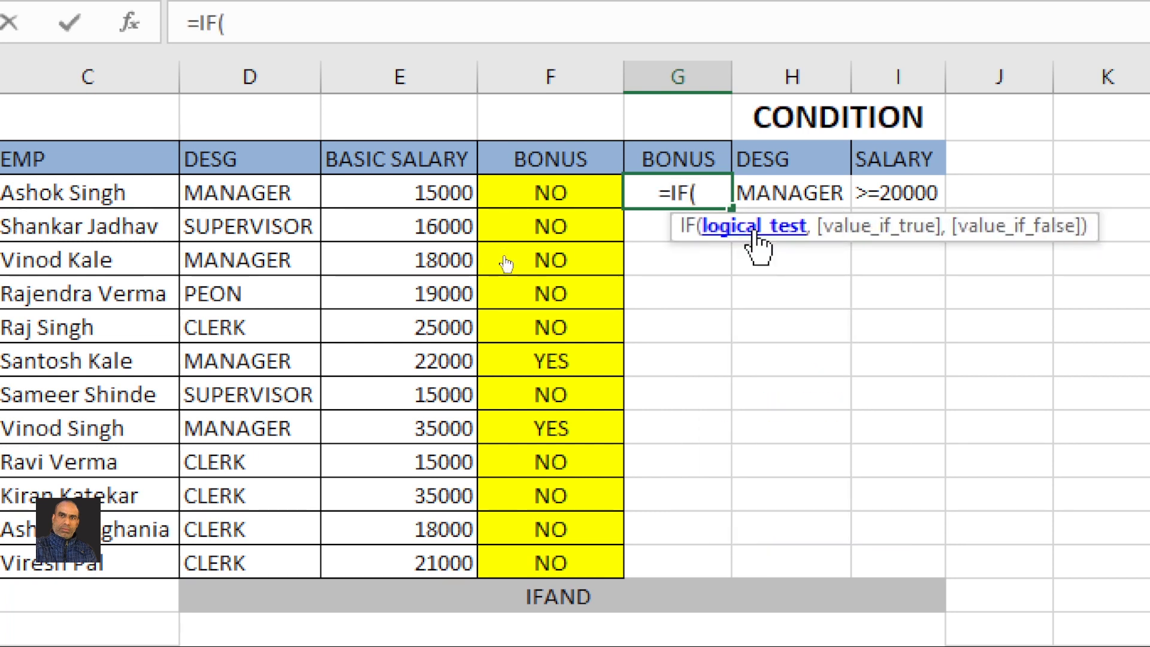
type("OR")
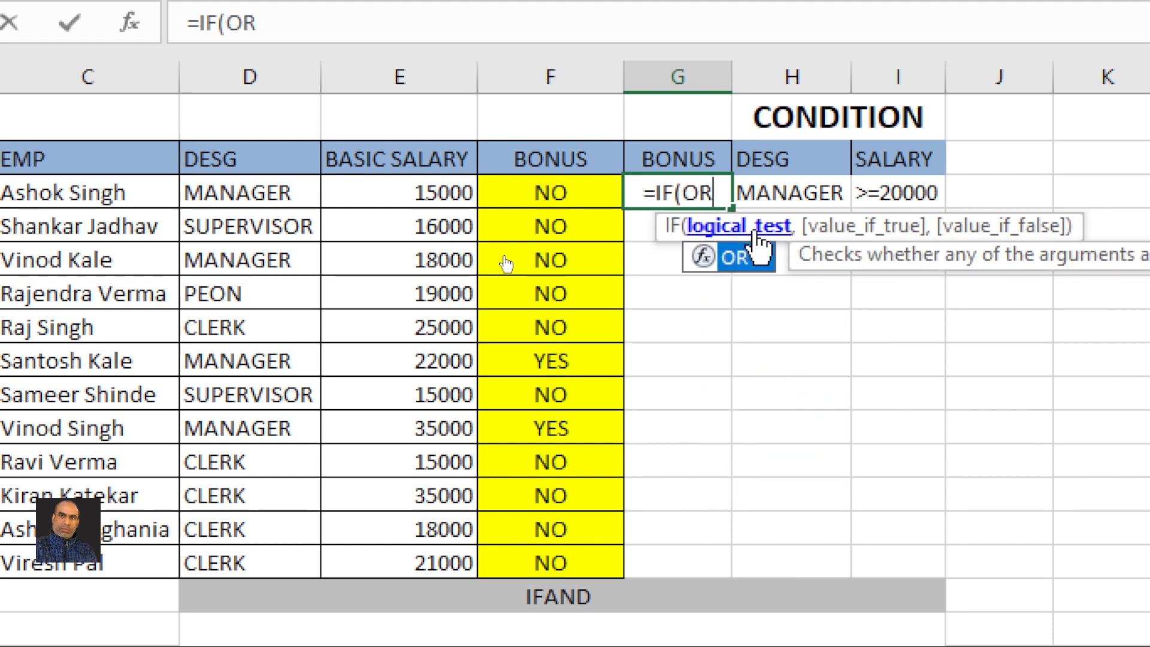
type("(")
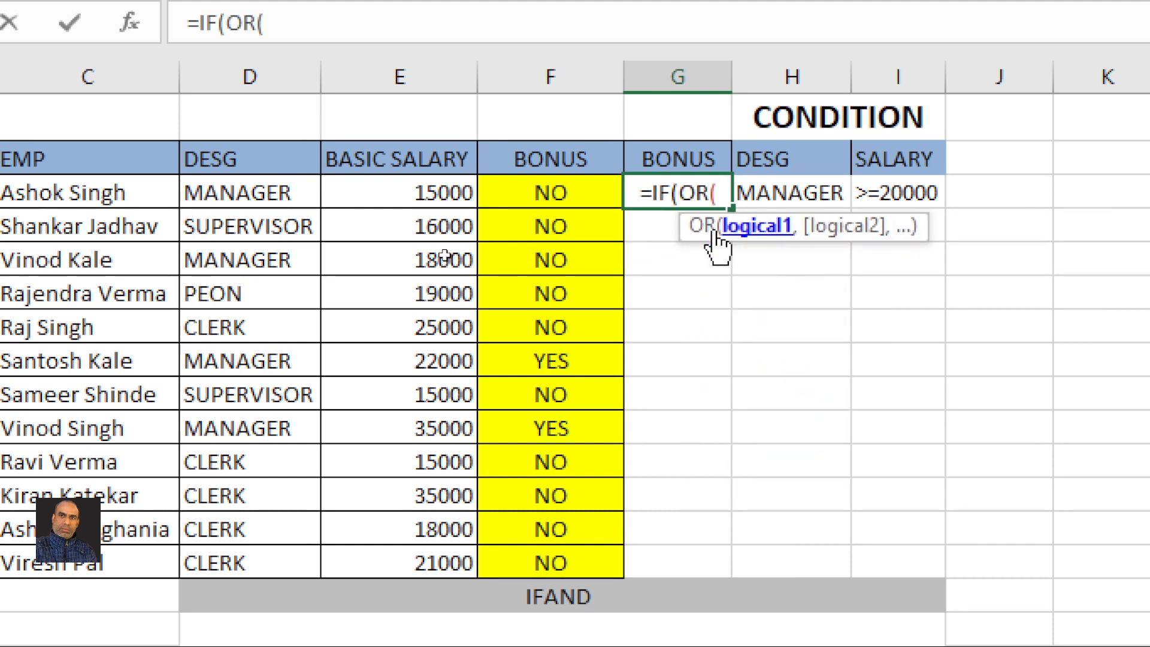
left_click(252, 193)
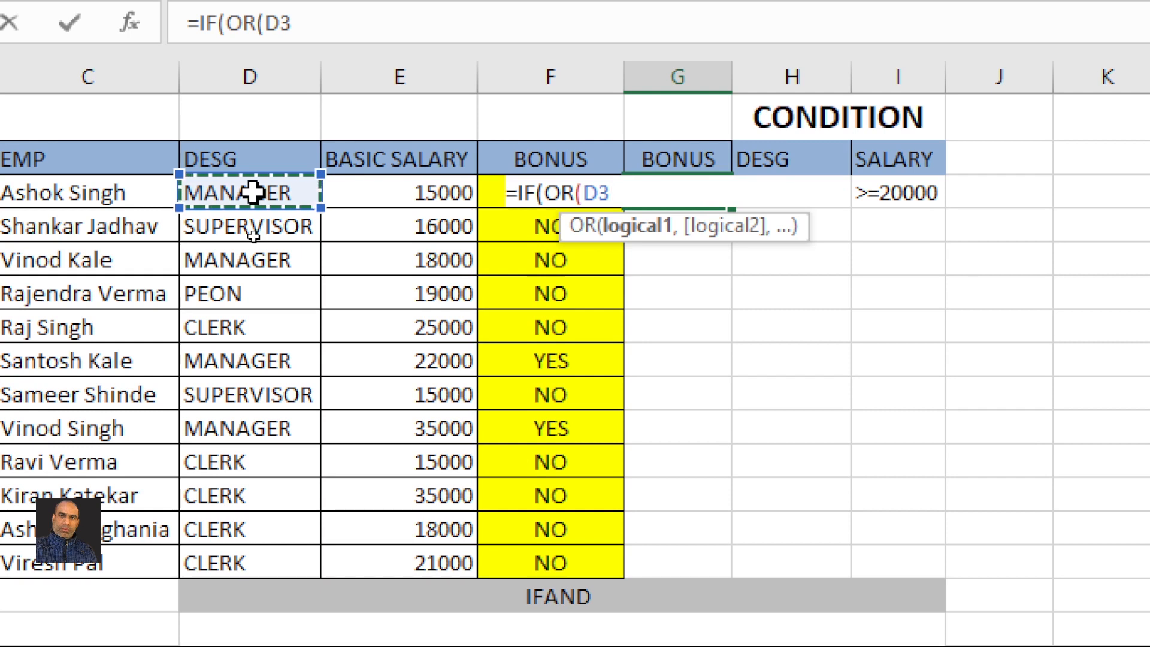
type("=\"")
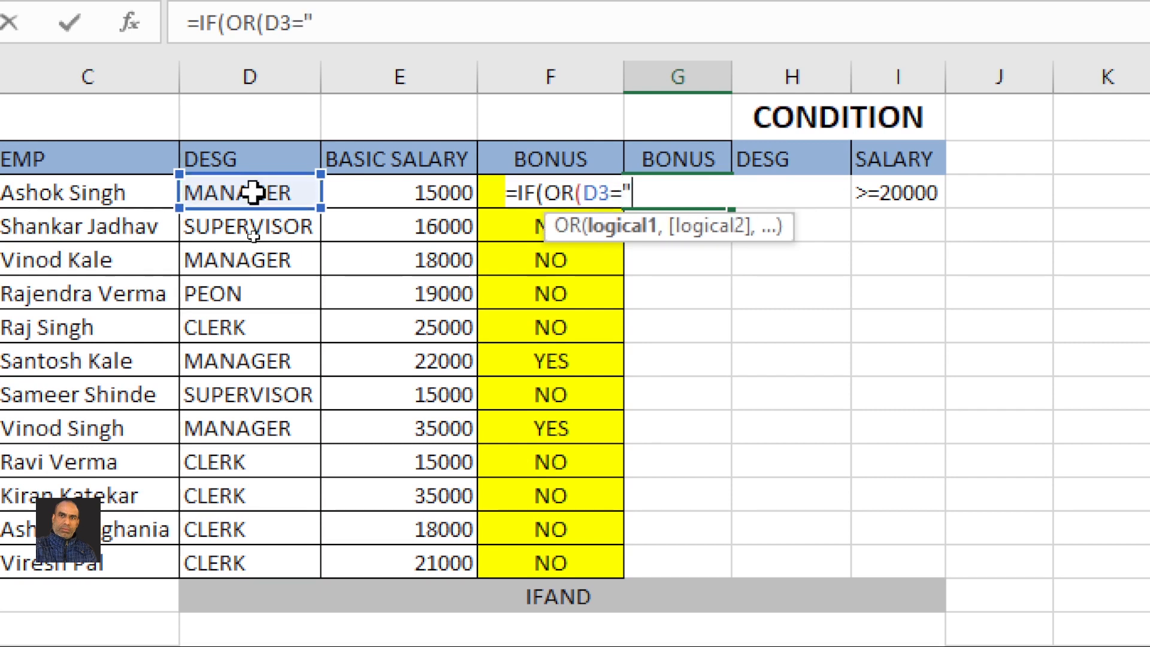
type("MANAGER")
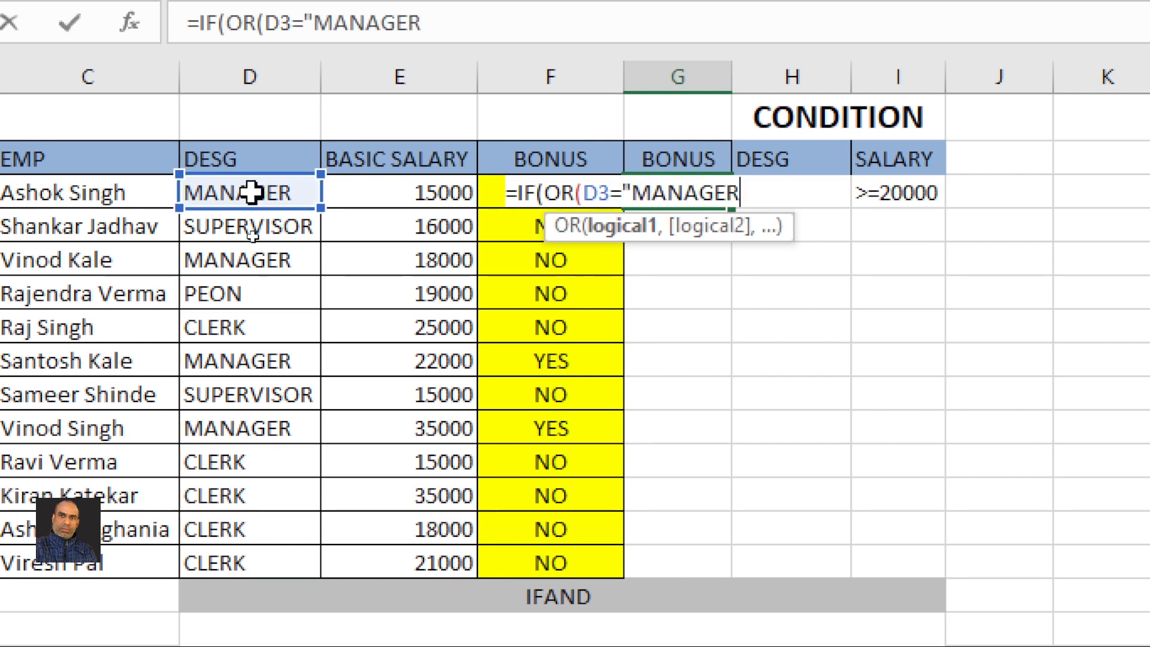
type("\",")
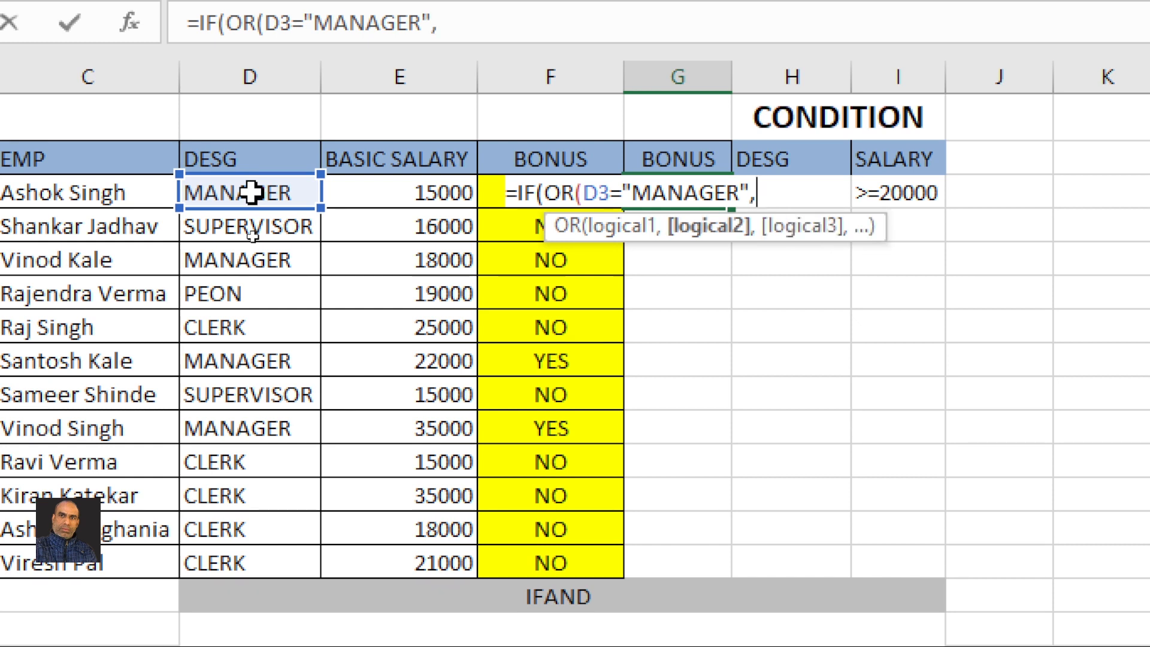
left_click(382, 193)
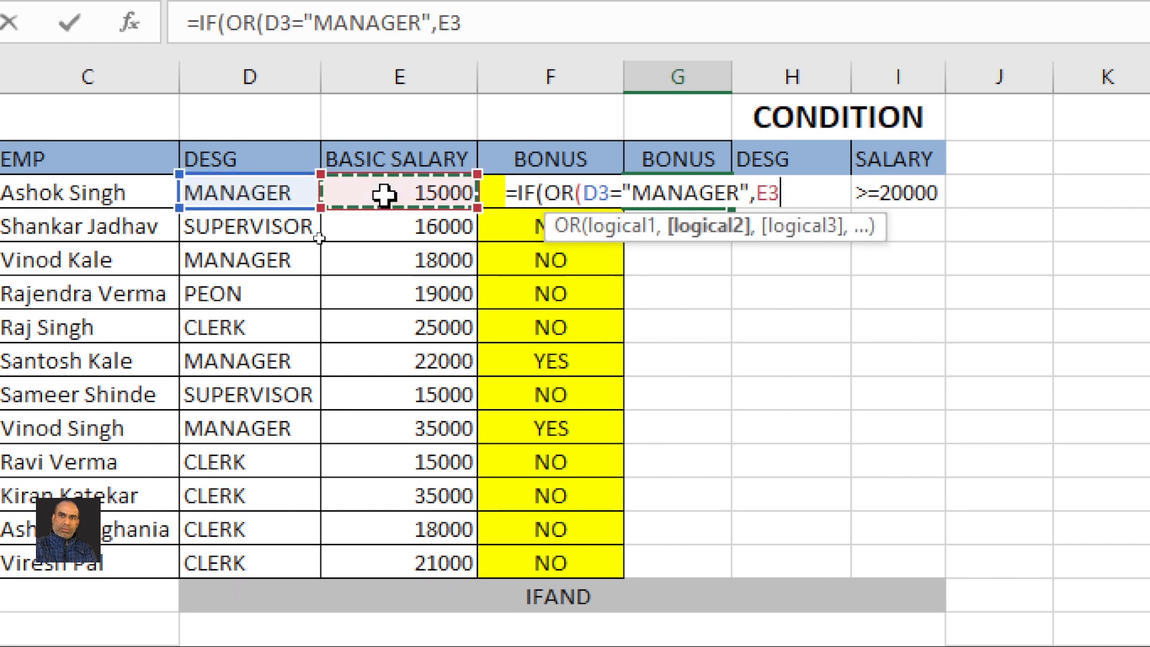
type(">=20")
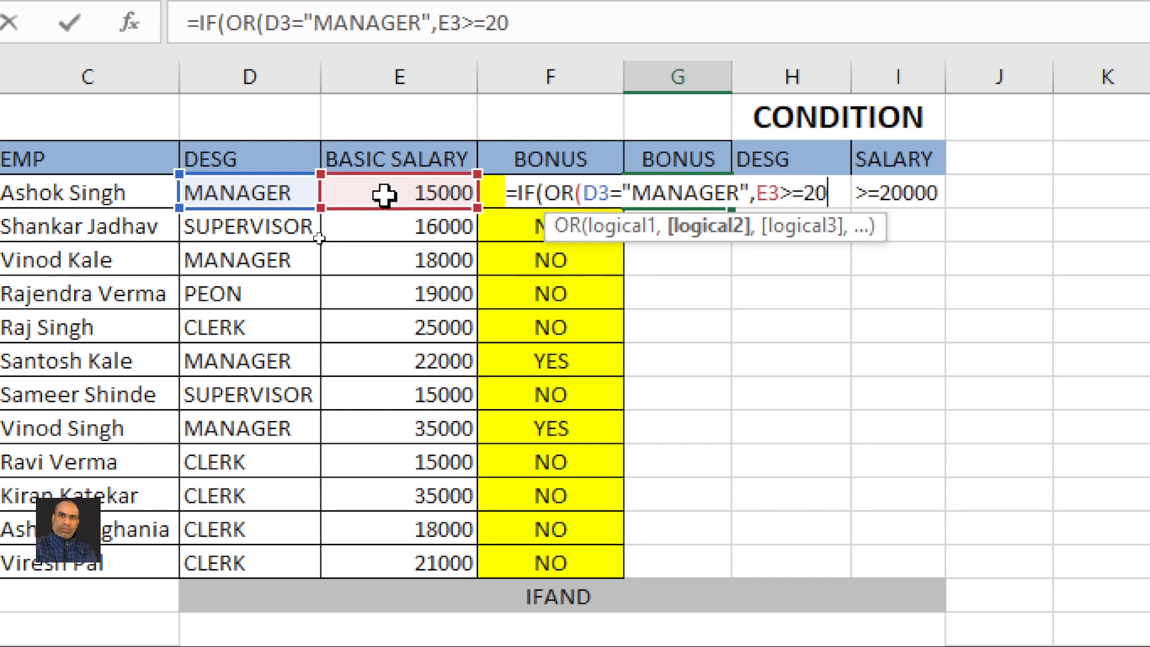
type("000")
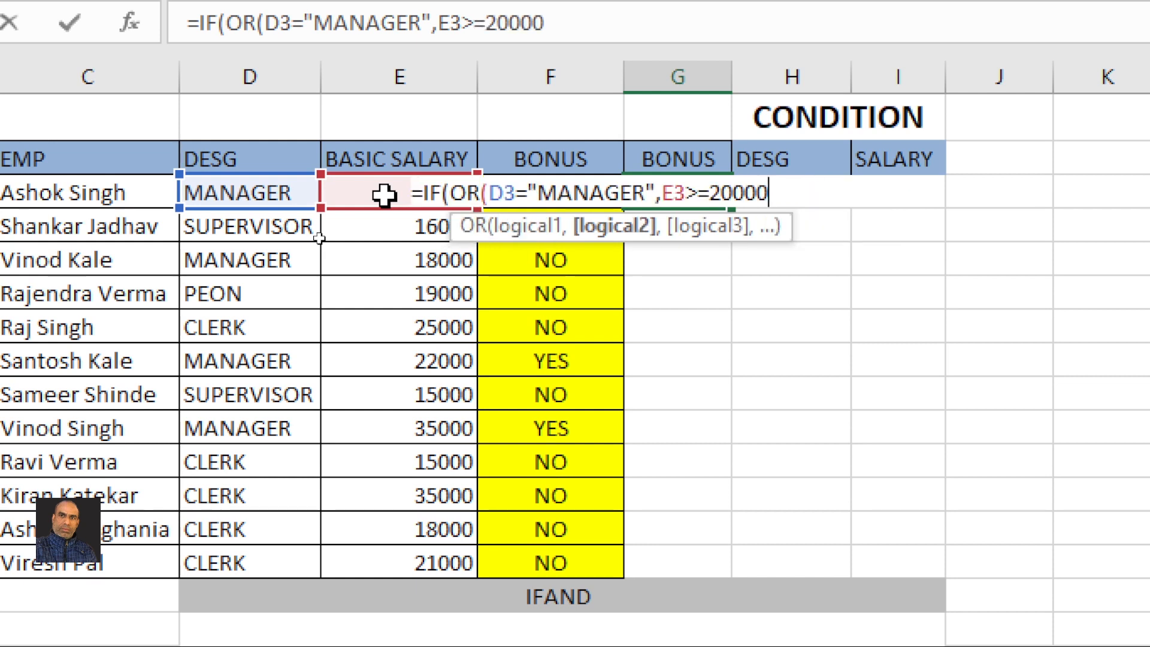
type(")")
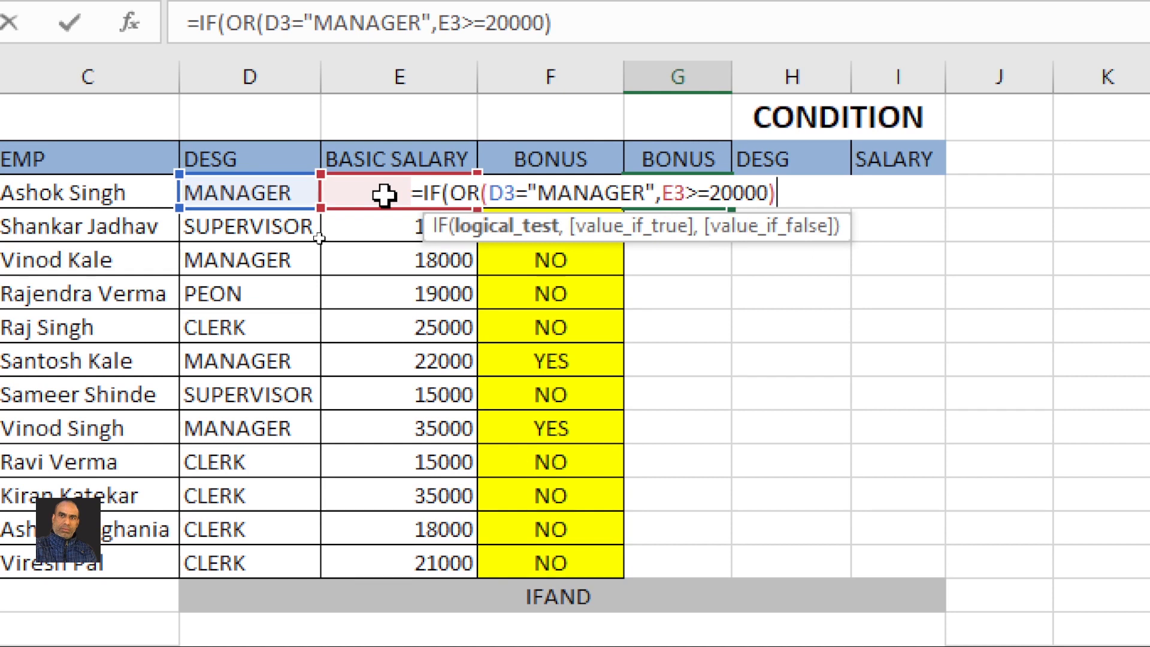
type(",")
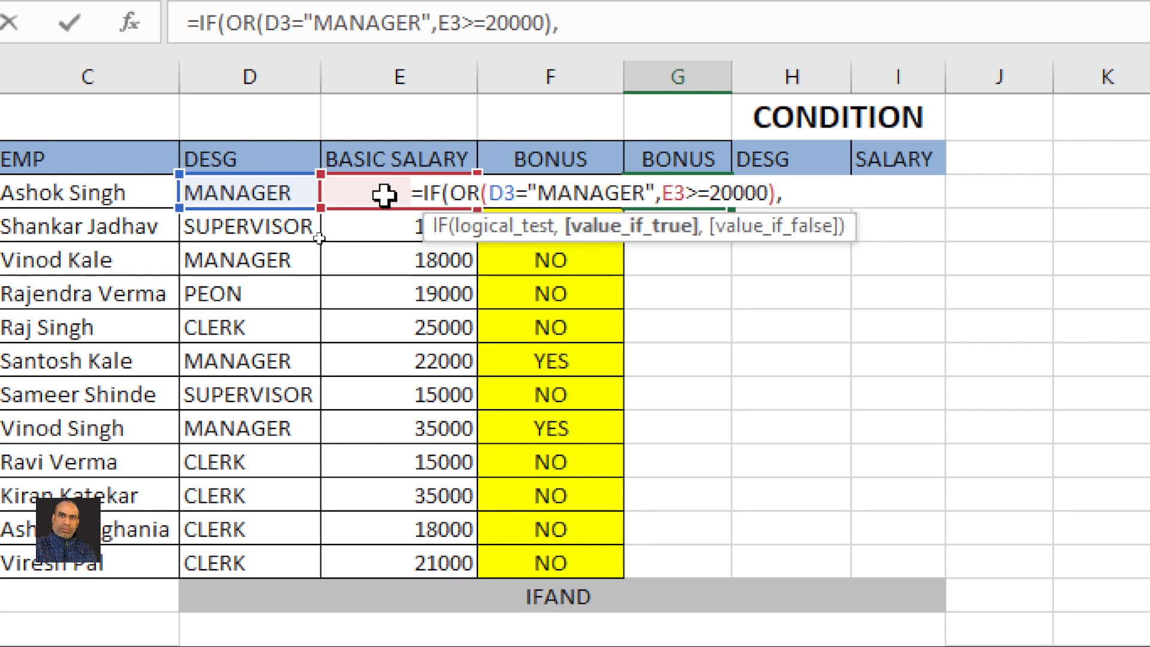
type("\"YES\",")
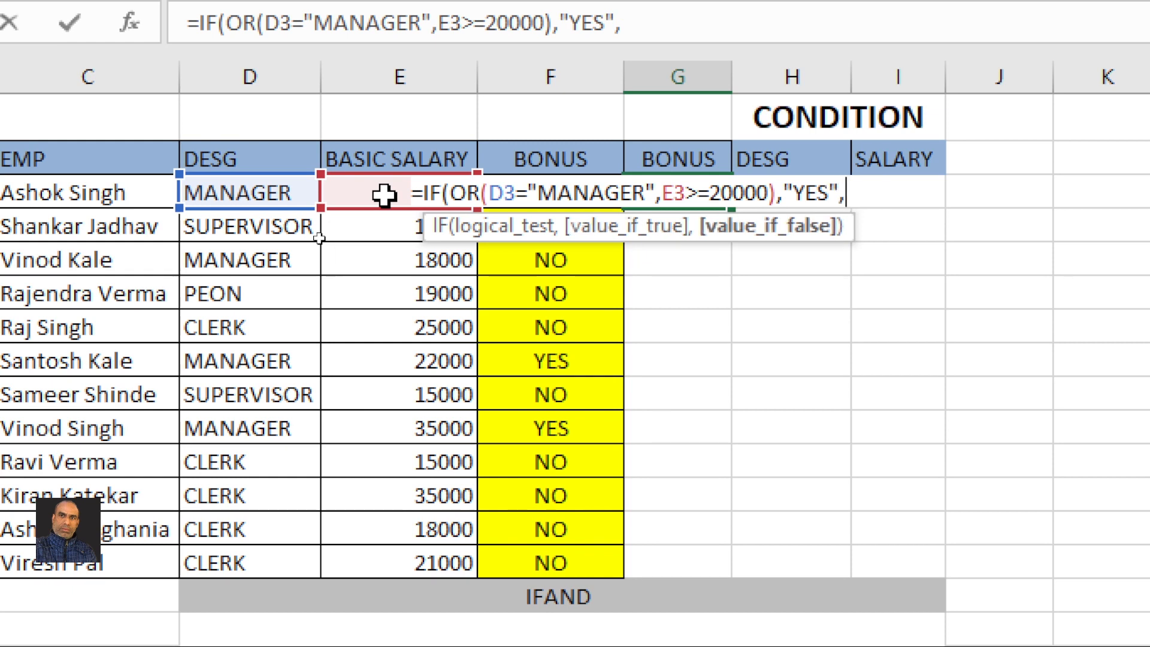
type("\"NO")
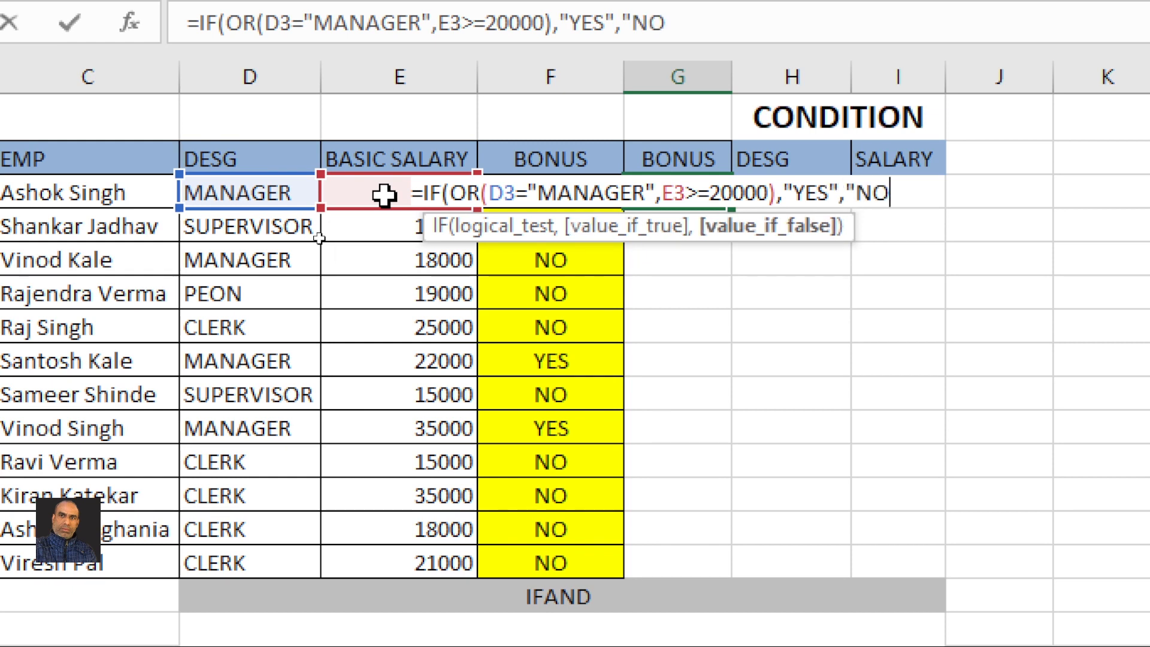
type("\")")
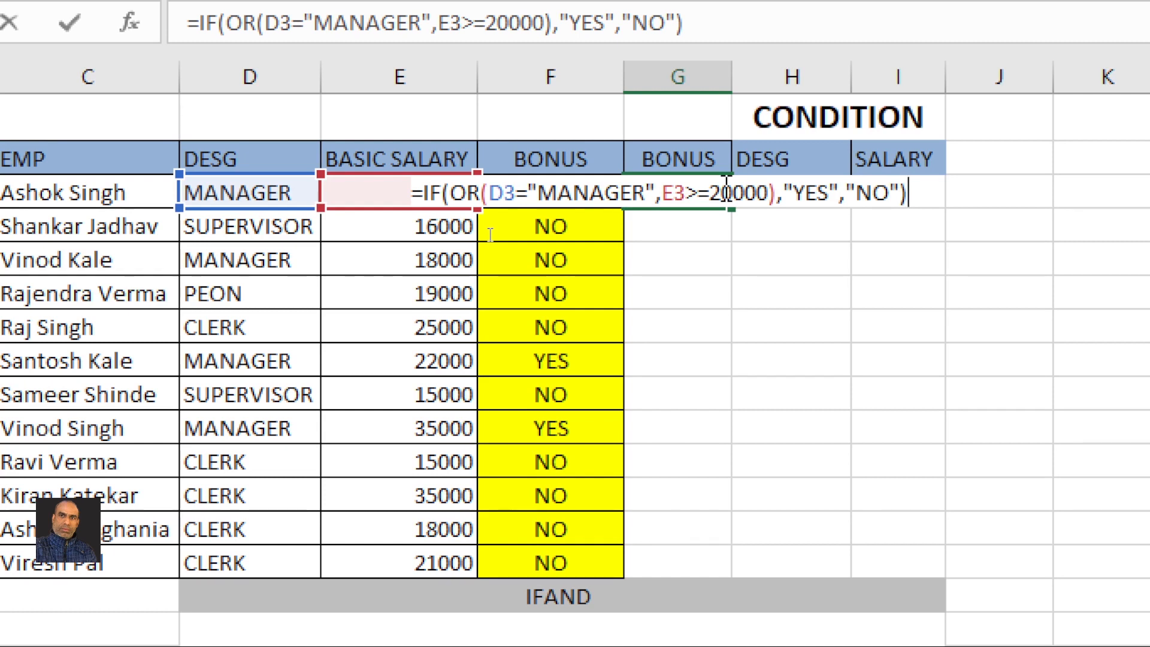
key("Return")
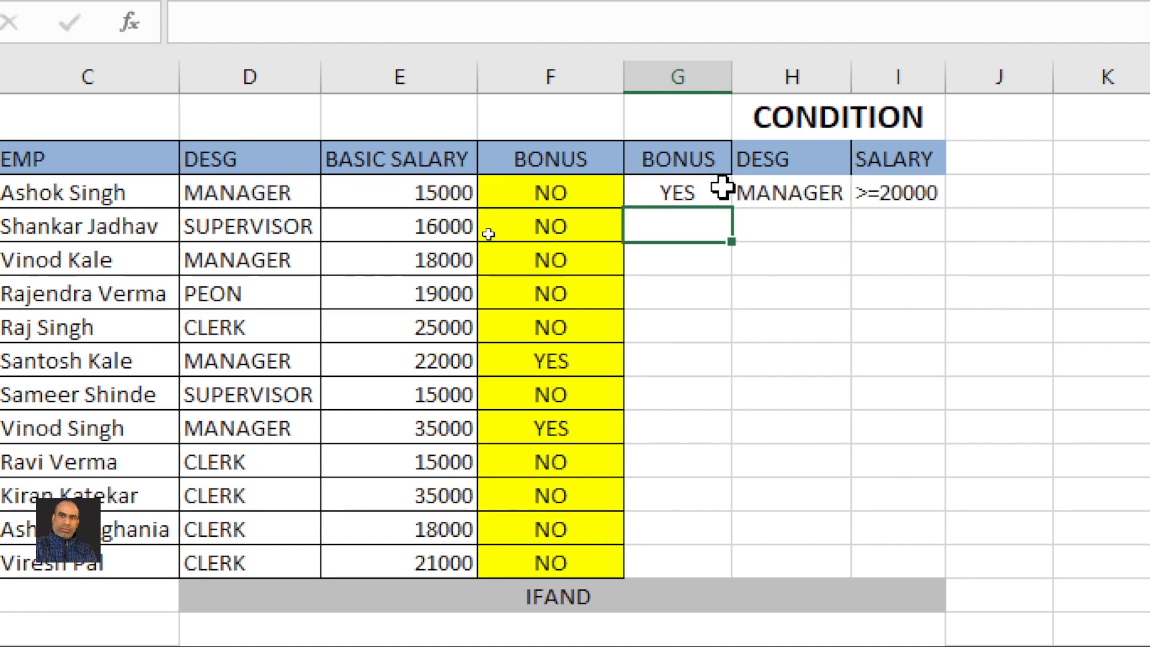
- Fill the OR-based bonus formula from G3 down to G14 for all the employees
left_click(691, 184)
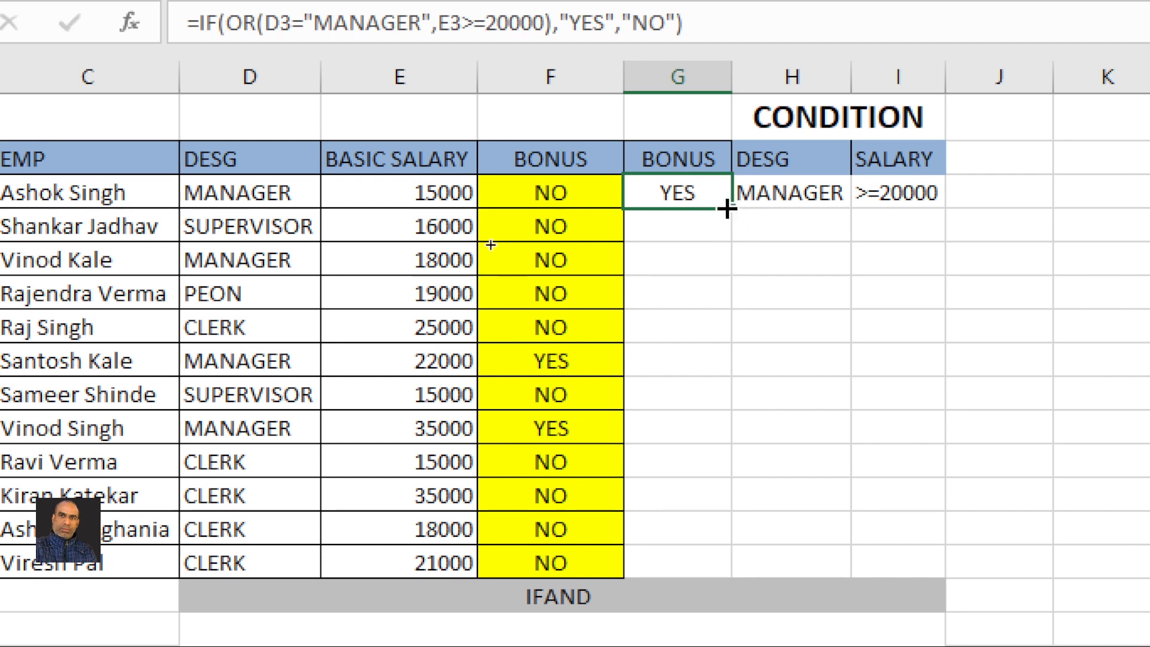
left_click_drag(726, 208, 728, 578)
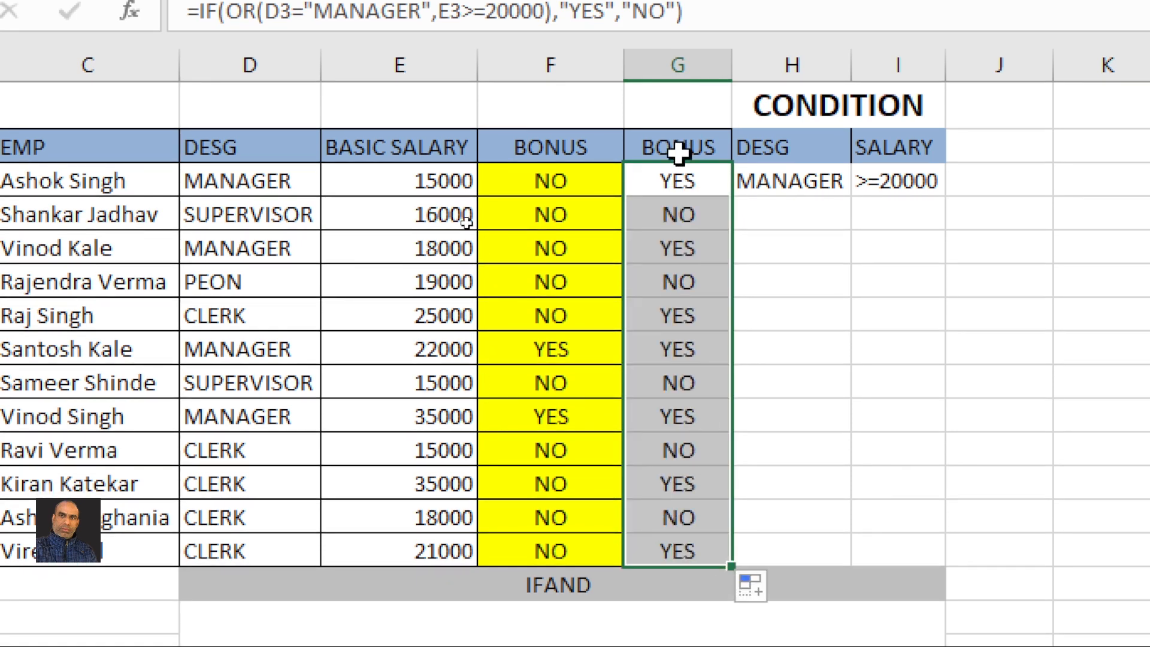
- Check the OR-based bonus results of the managers in rows 3 and 5 against their designation and the salary condition
left_click(680, 179)
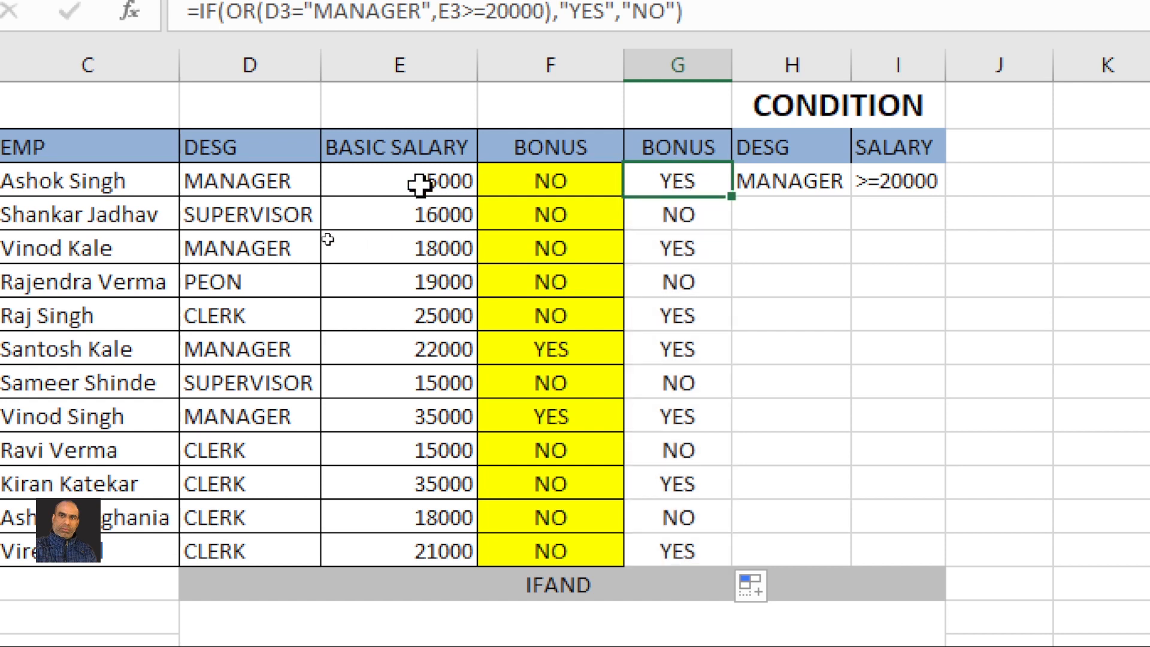
left_click(269, 181)
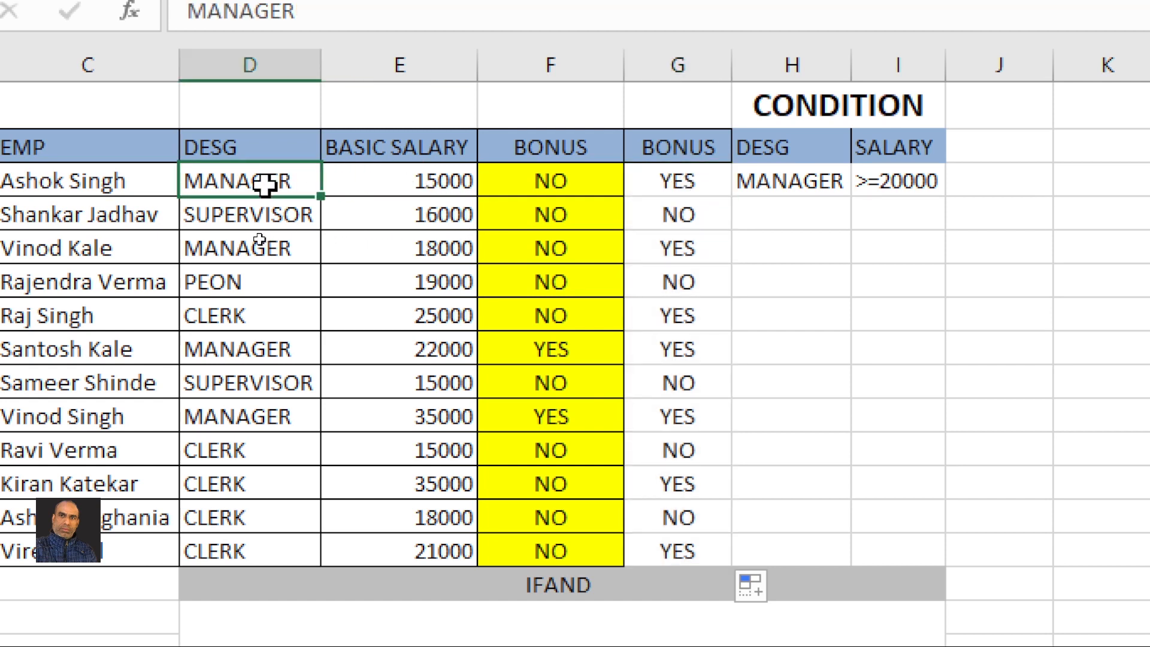
left_click(385, 176)
left_click(299, 173)
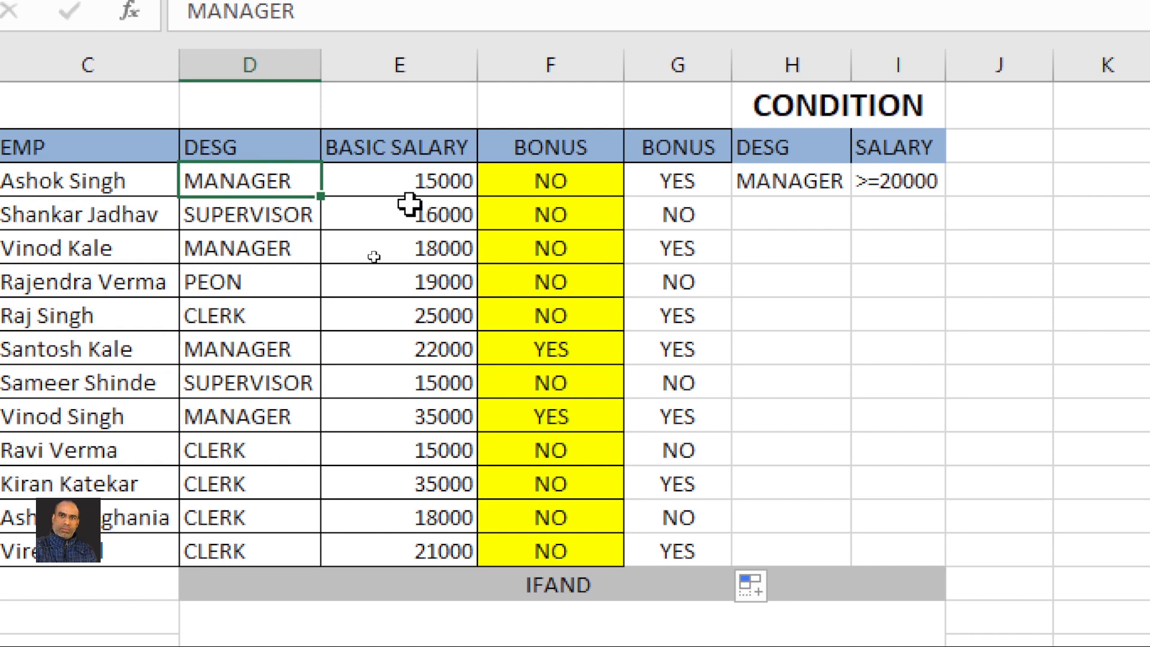
left_click(676, 246)
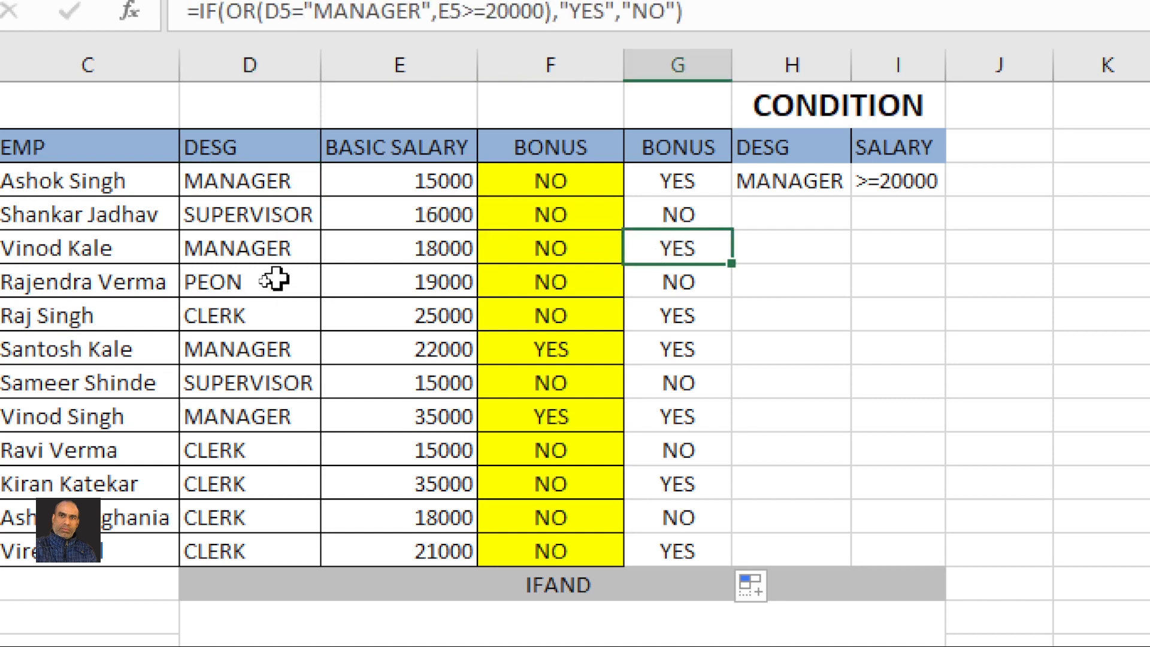
left_click(287, 248)
- Check the designation, basic salary and OR-based bonus result of the clerk in row 7 against the two conditions
left_click(663, 314)
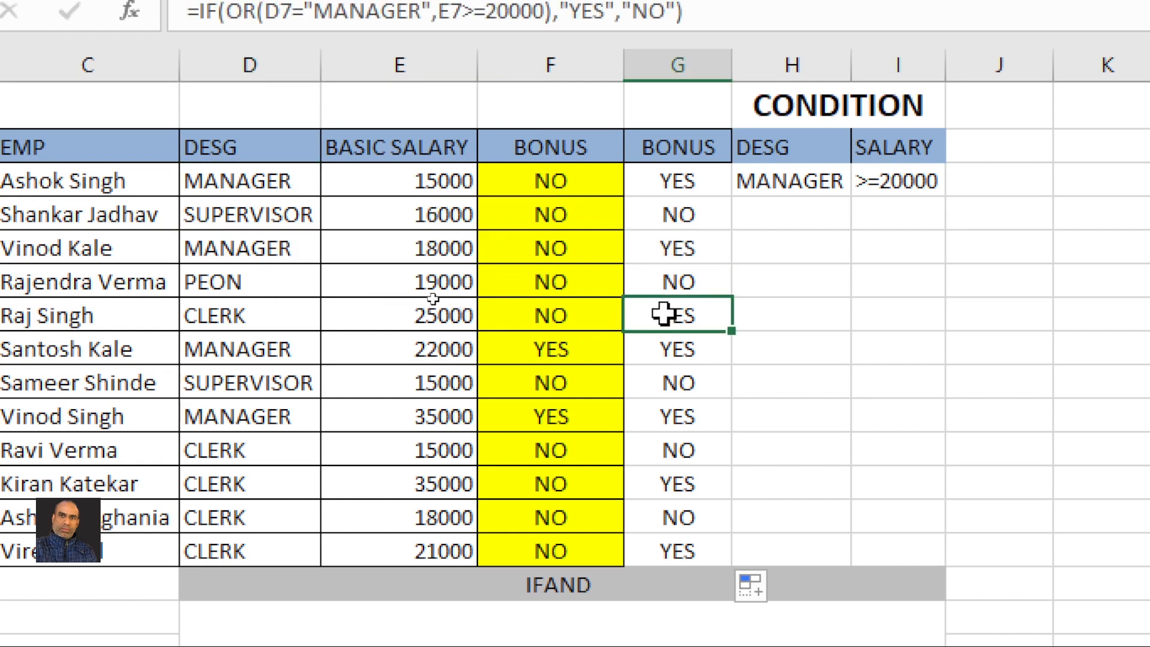
left_click(275, 315)
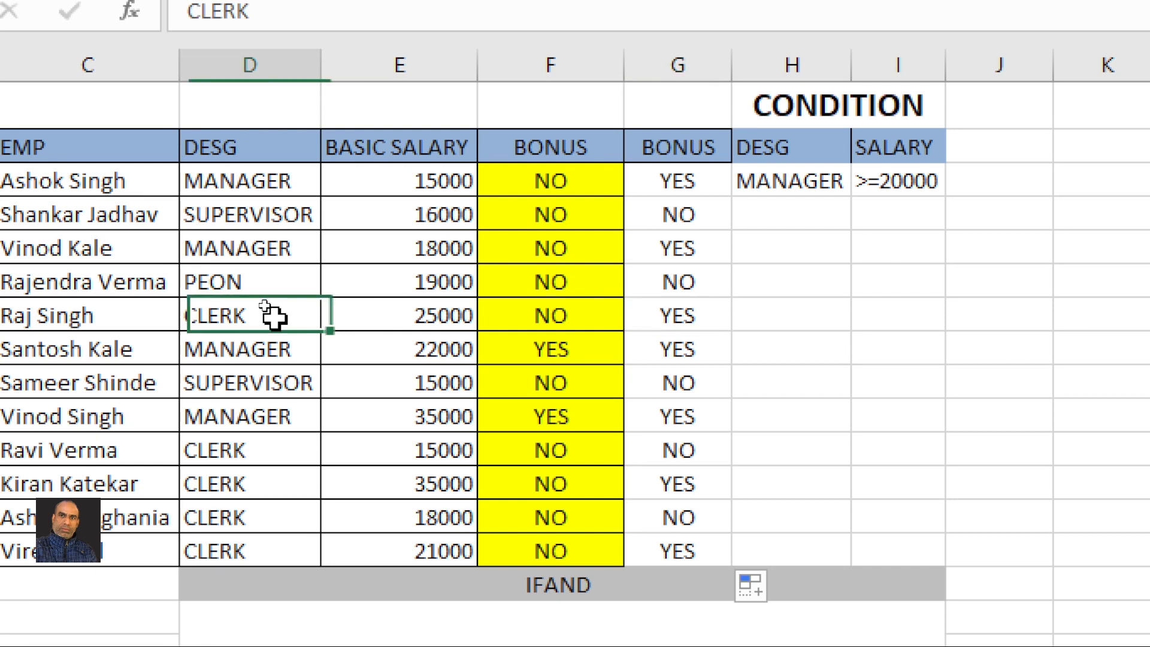
left_click(426, 312)
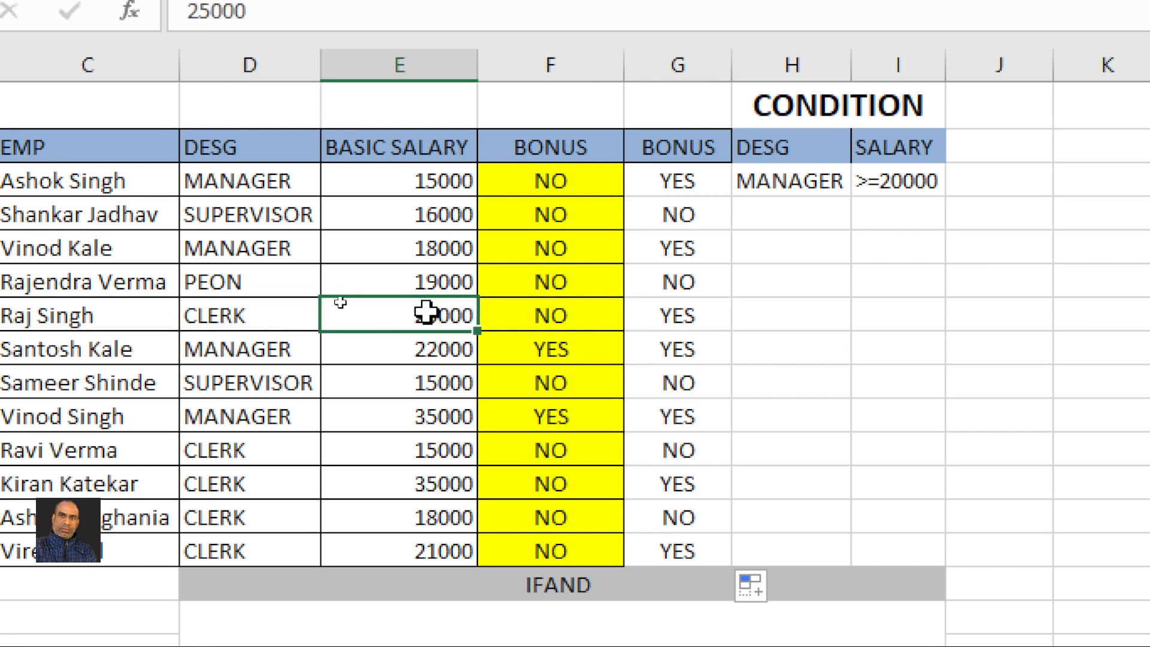
left_click(673, 308)
- Compare the AND-based bonus results in column F with the OR-based results in column G
left_click_drag(603, 159, 587, 318)
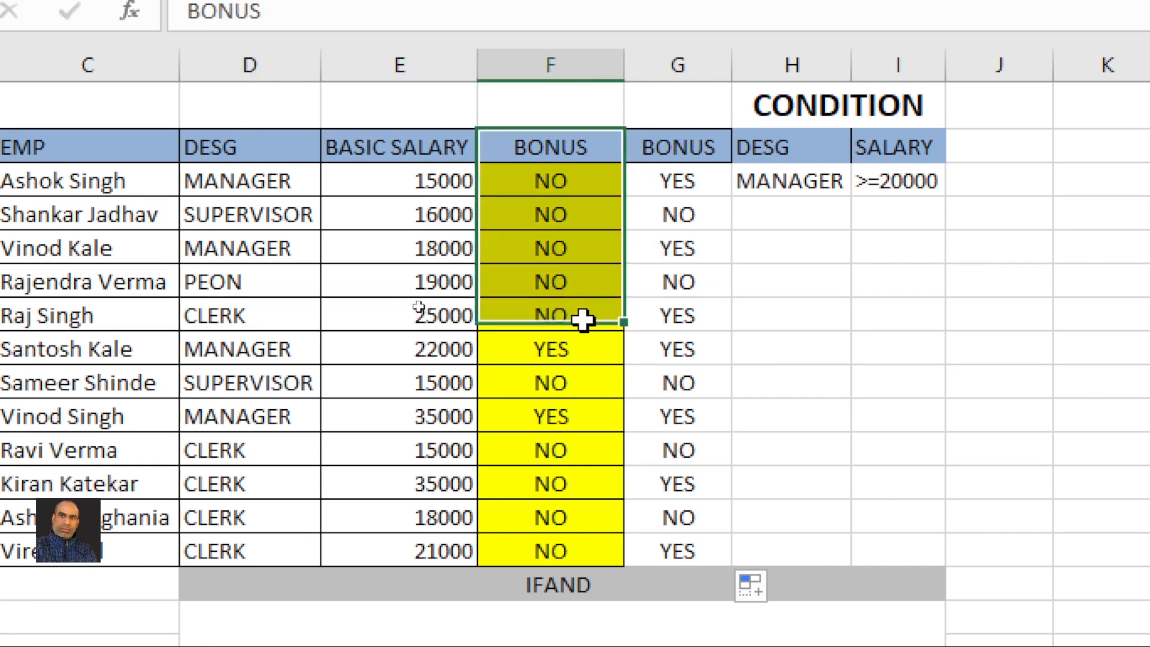
left_click(672, 181)
left_click_drag(675, 220, 728, 515)
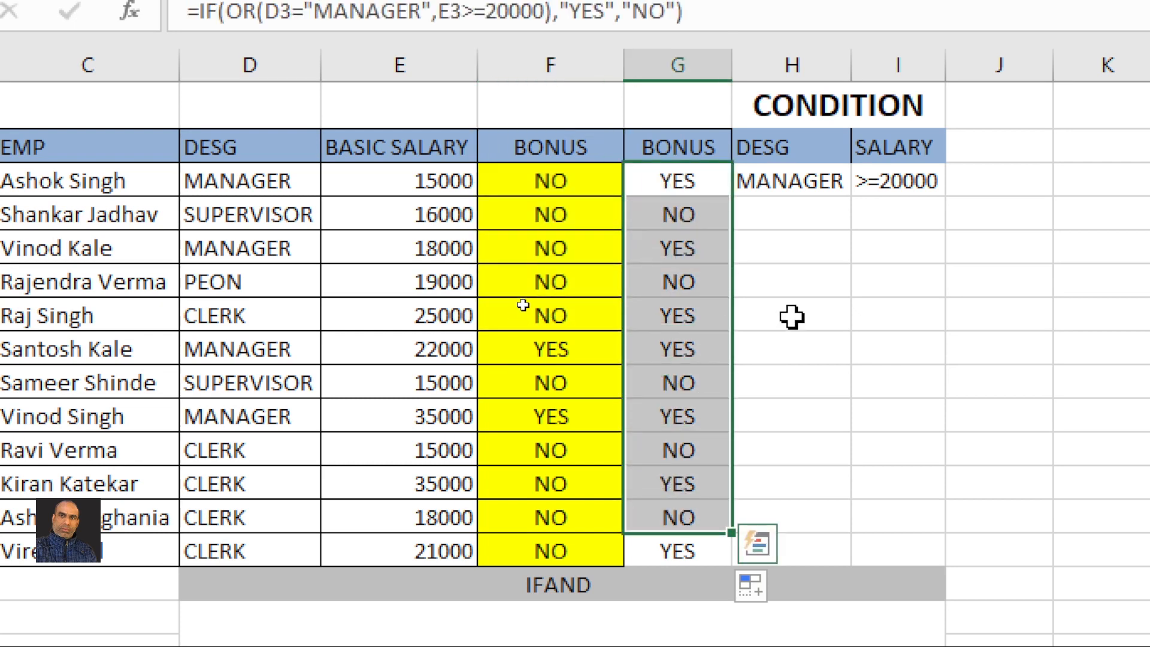
left_click(664, 303)
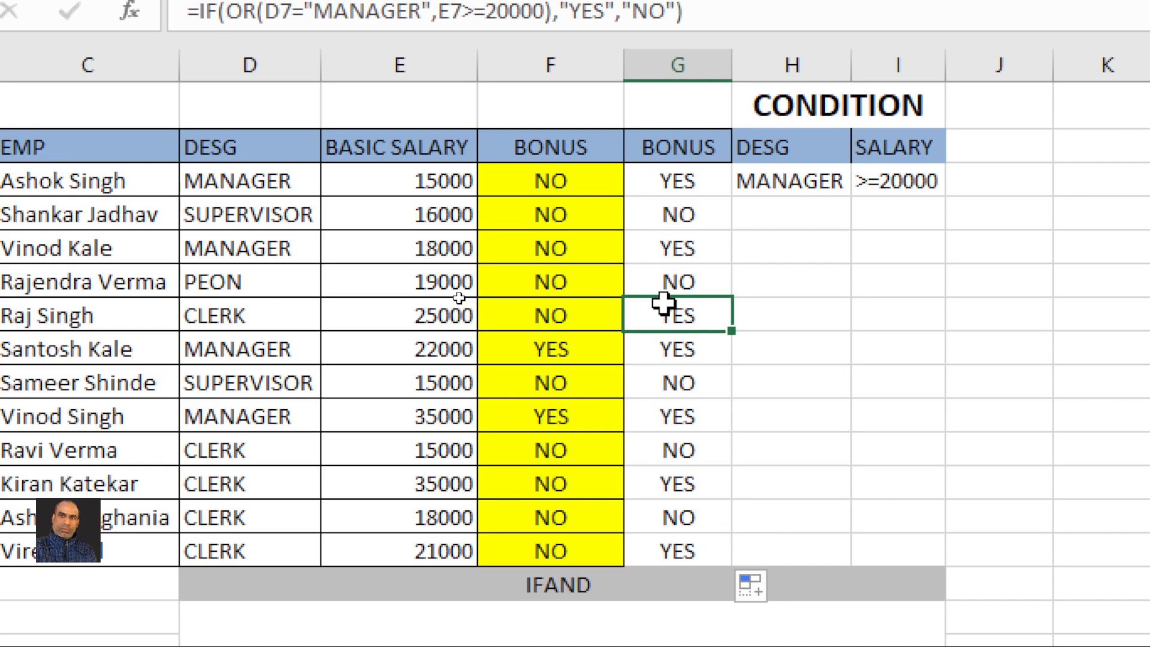